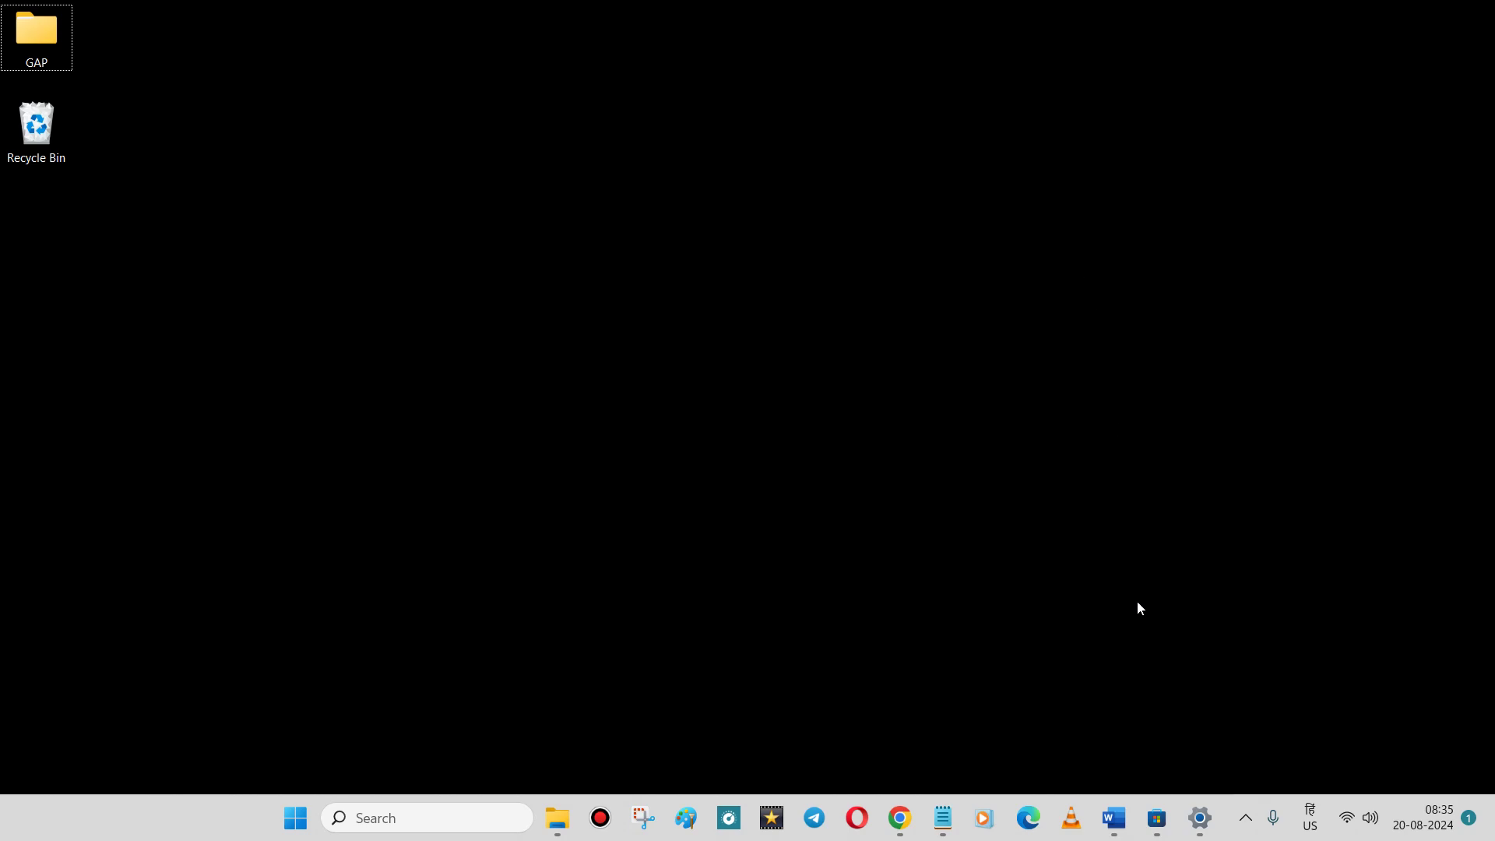
Switch to the python lecture document in Word and review the Installing Python topic under Unit 1 at a larger zoom
click(1114, 818)
scroll(724, 383, up, 5)
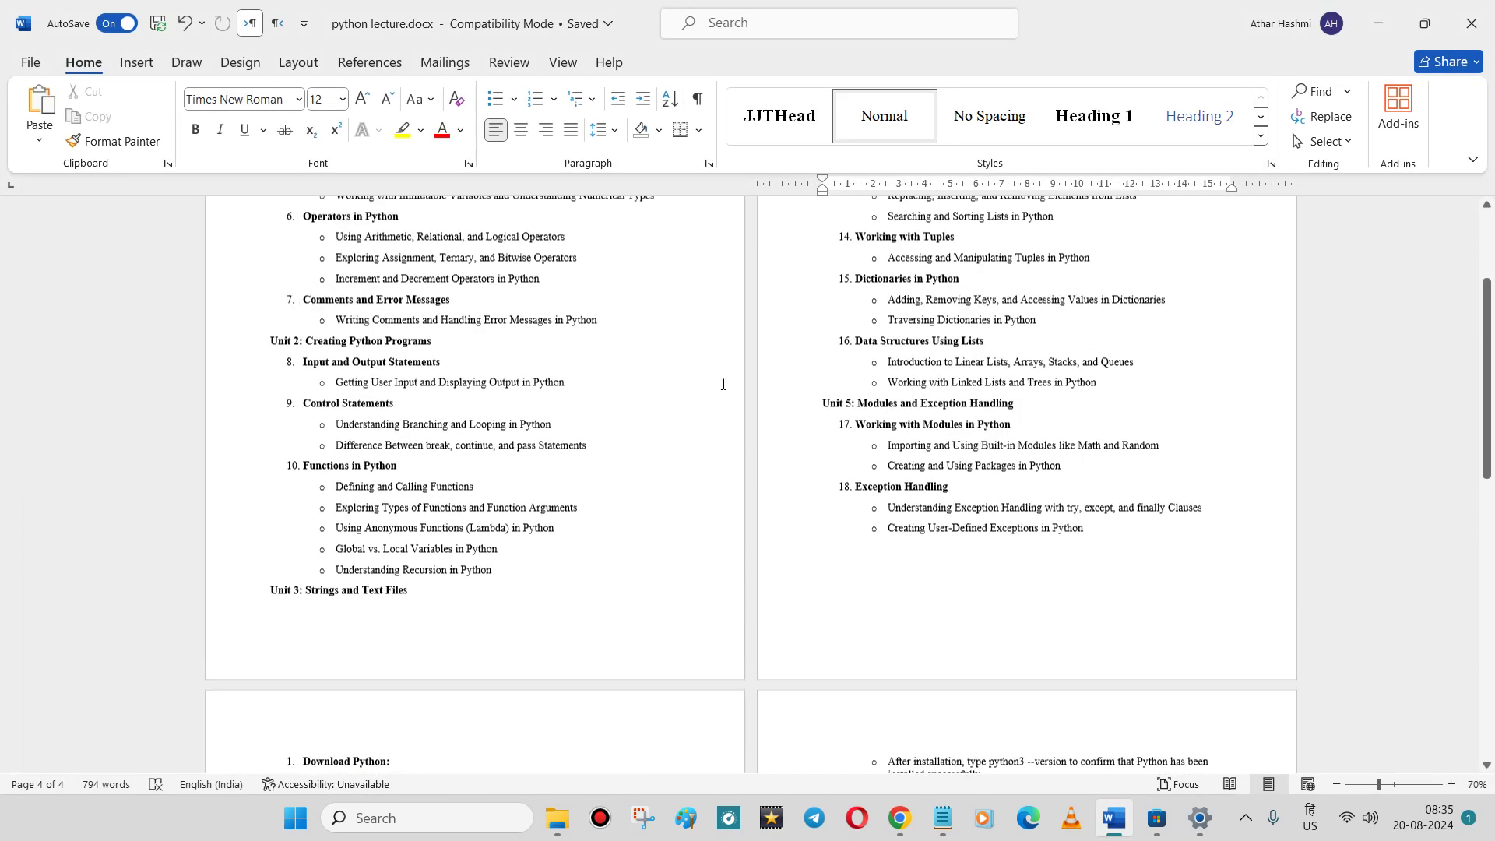
scroll(724, 384, up, 3)
ctrl+scroll(468, 364, up, 5)
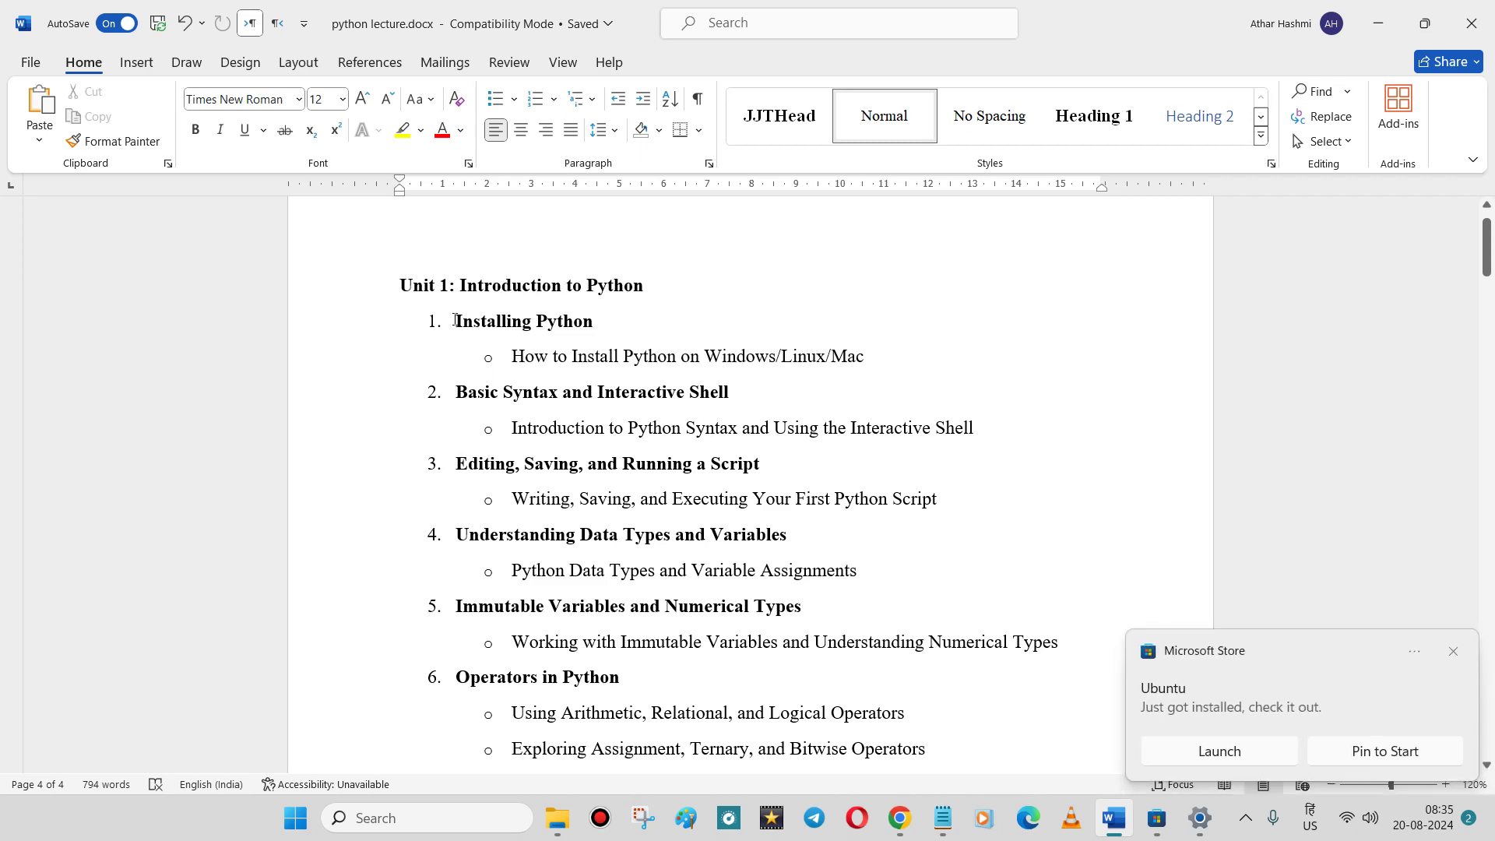
click(1452, 651)
drag(454, 318, 638, 333)
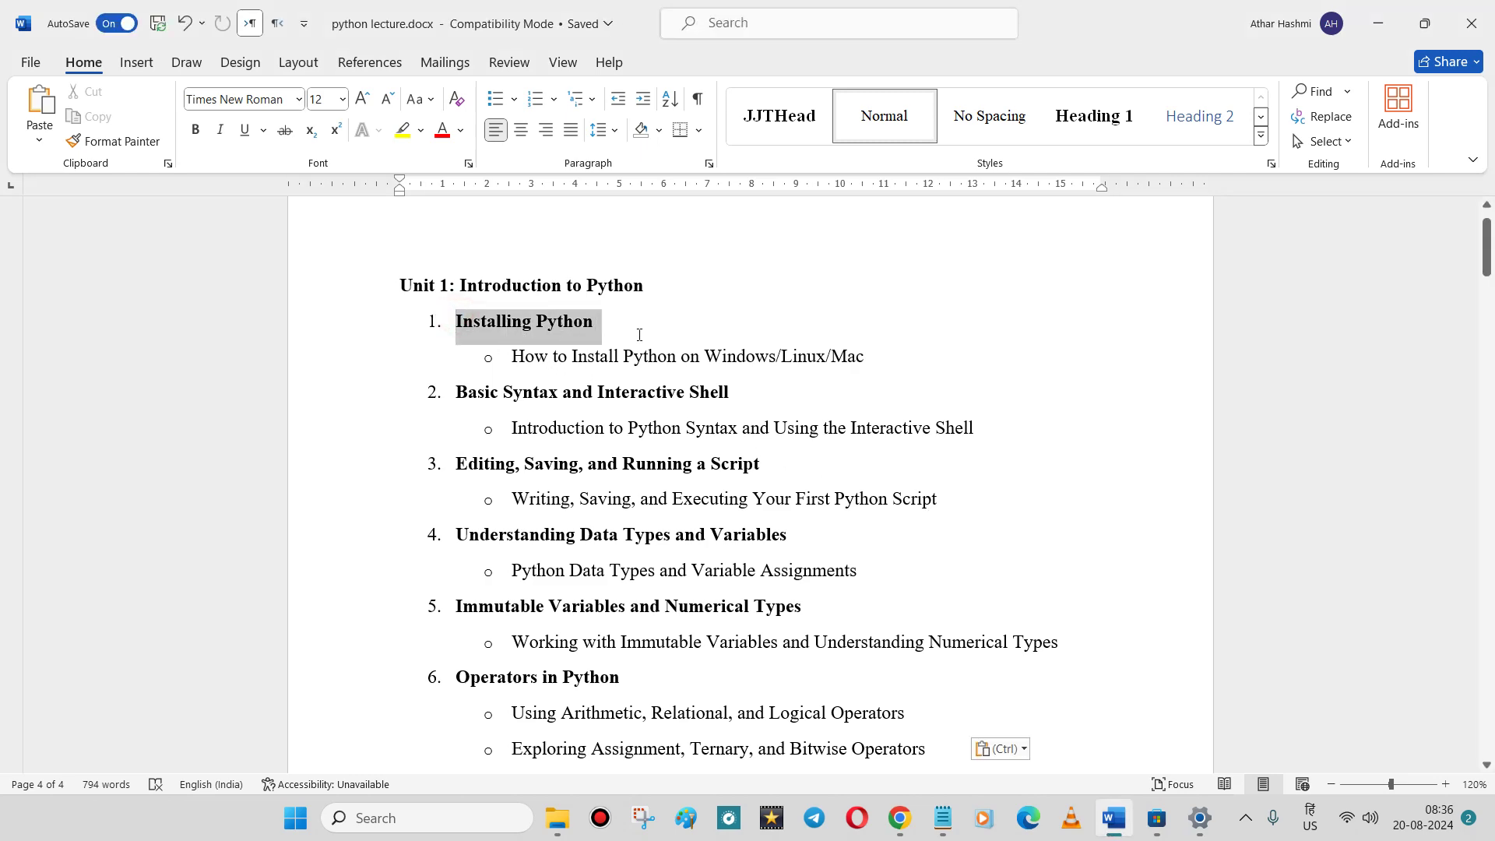
double_click(720, 357)
triple_click(818, 357)
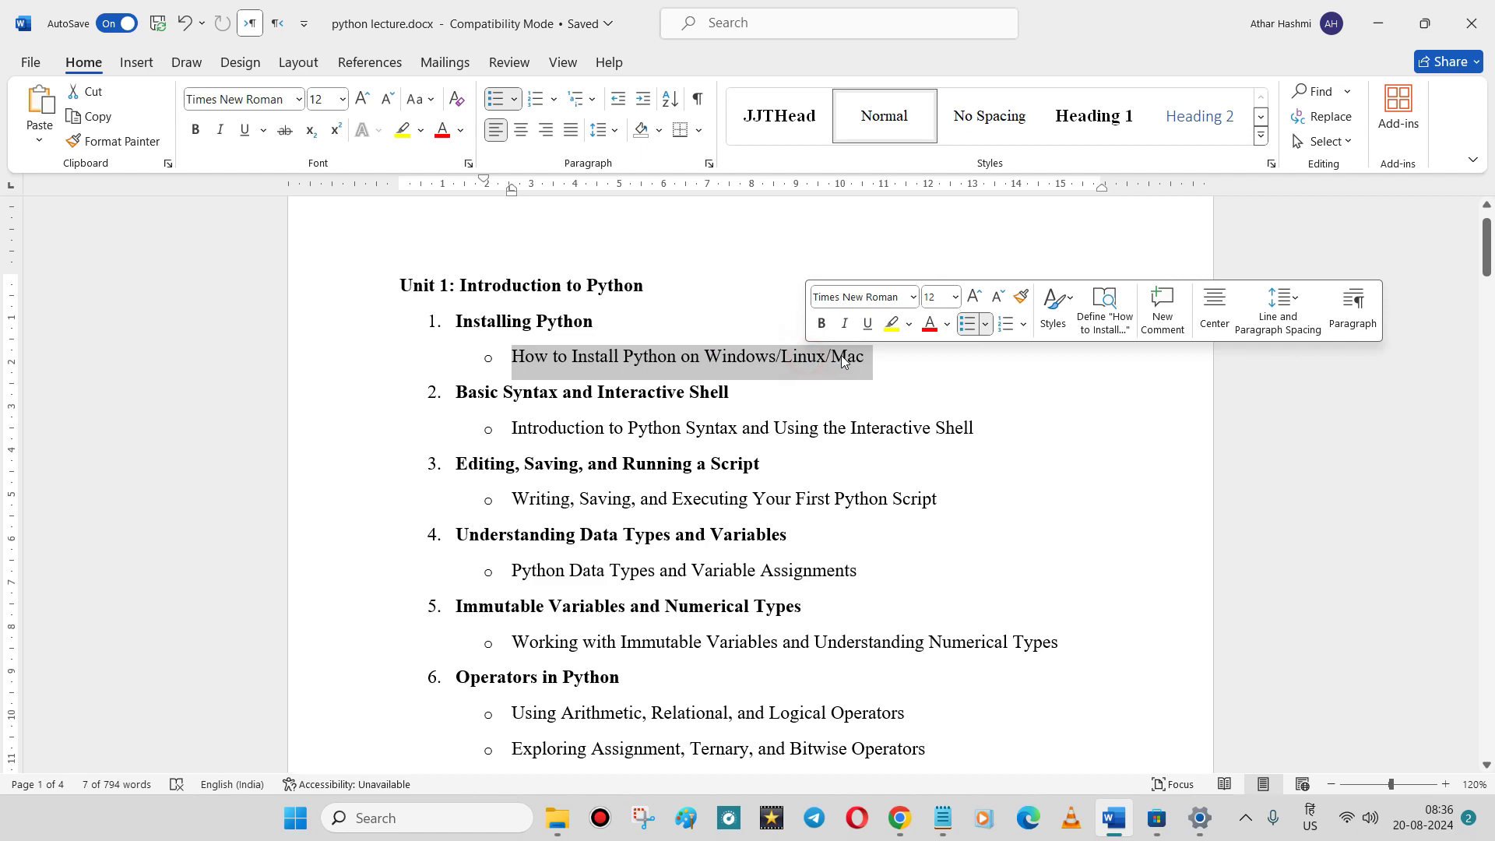
Find the Download Python instructions further down in the lecture document
scroll(690, 488, down, 12)
scroll(690, 488, down, 15)
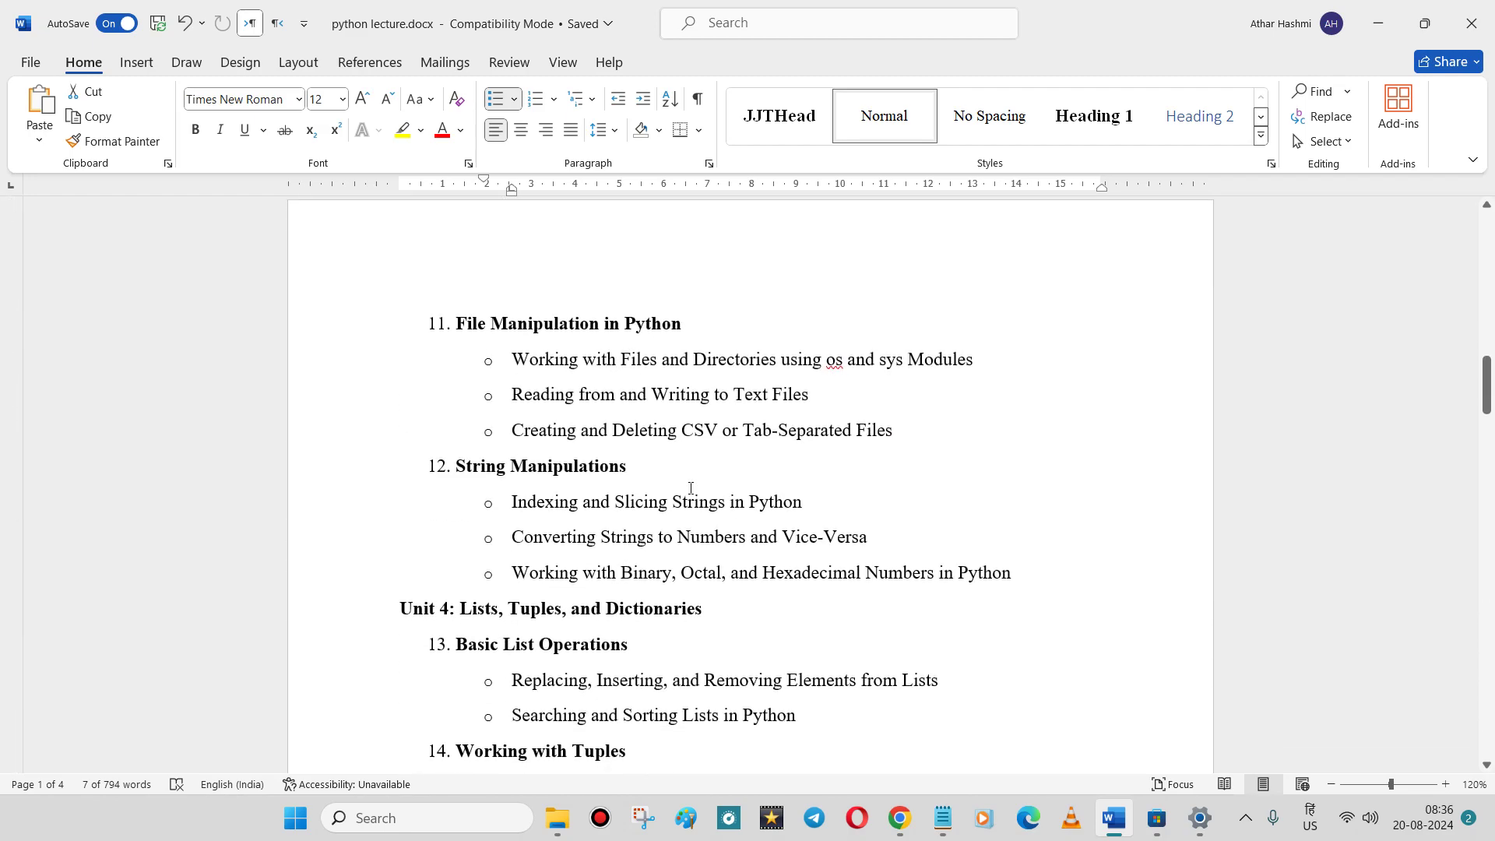
scroll(690, 488, down, 1)
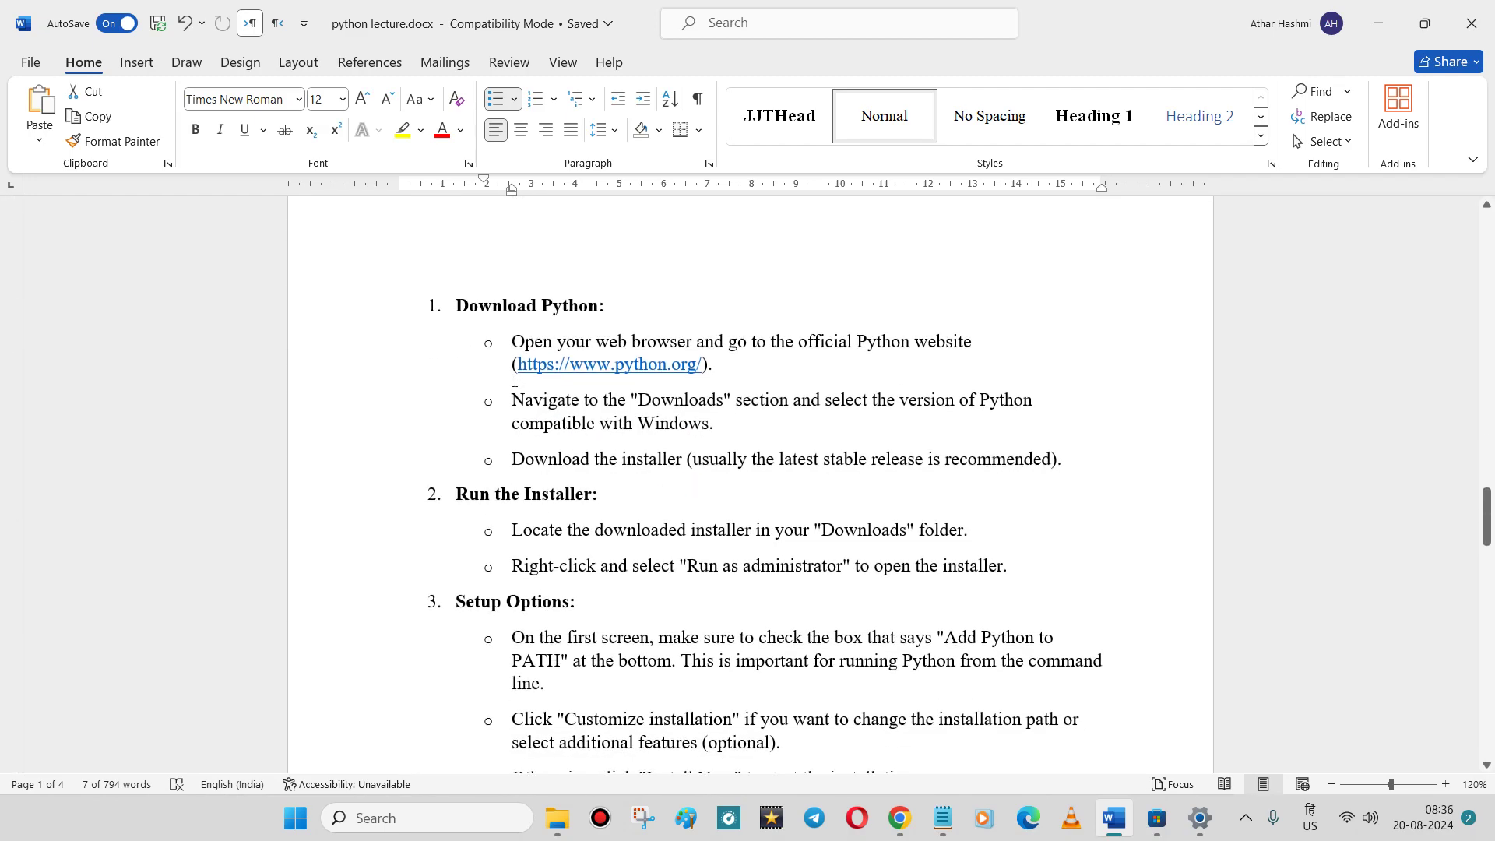
click(478, 311)
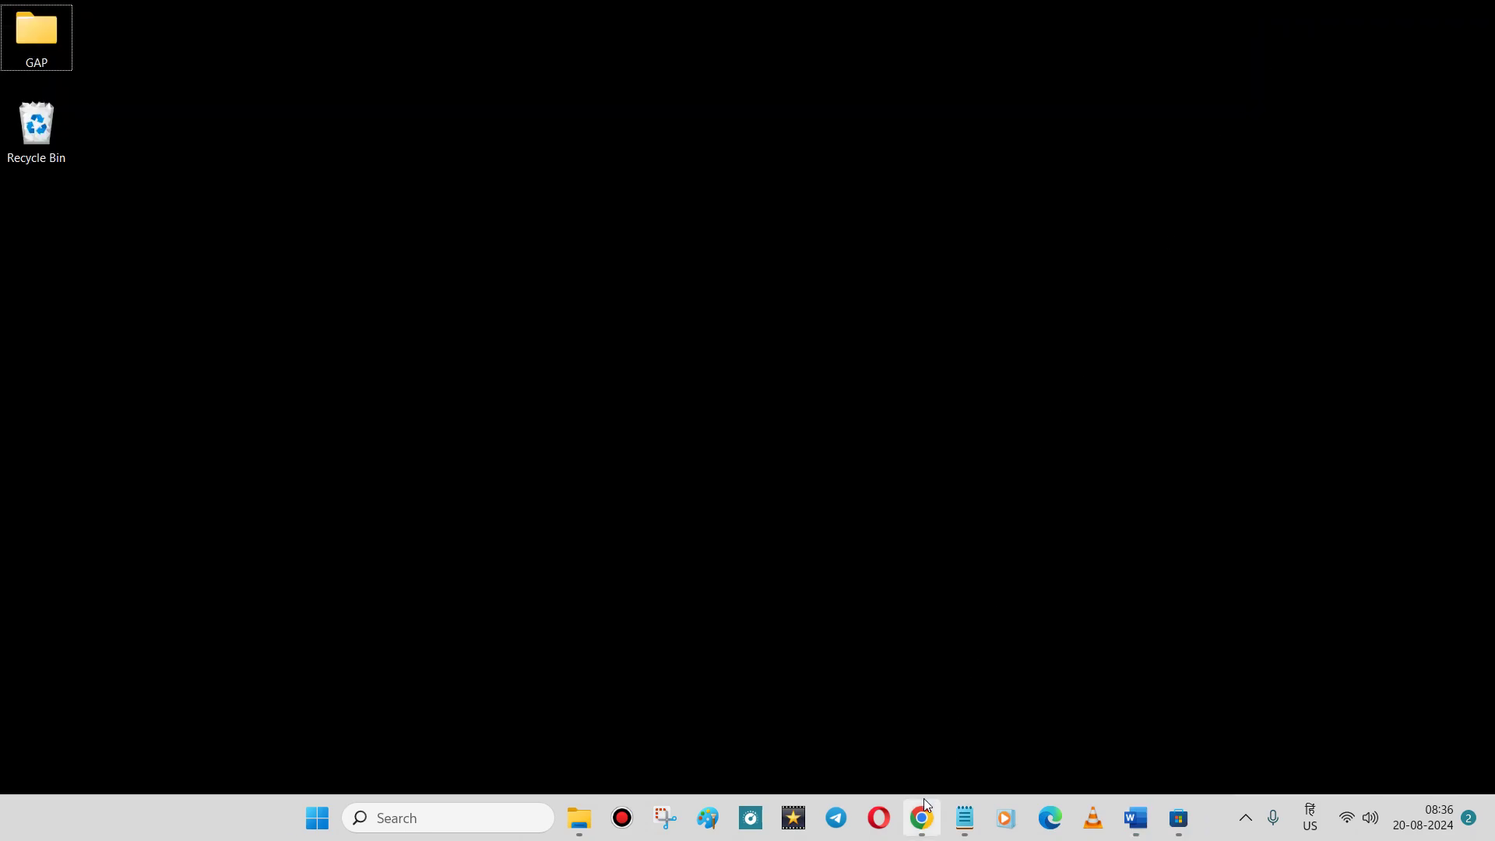
Switch to Chrome, open python.org's Windows releases page, and request the Python 3.12.5 64-bit Windows installer, then cancel the download
click(923, 802)
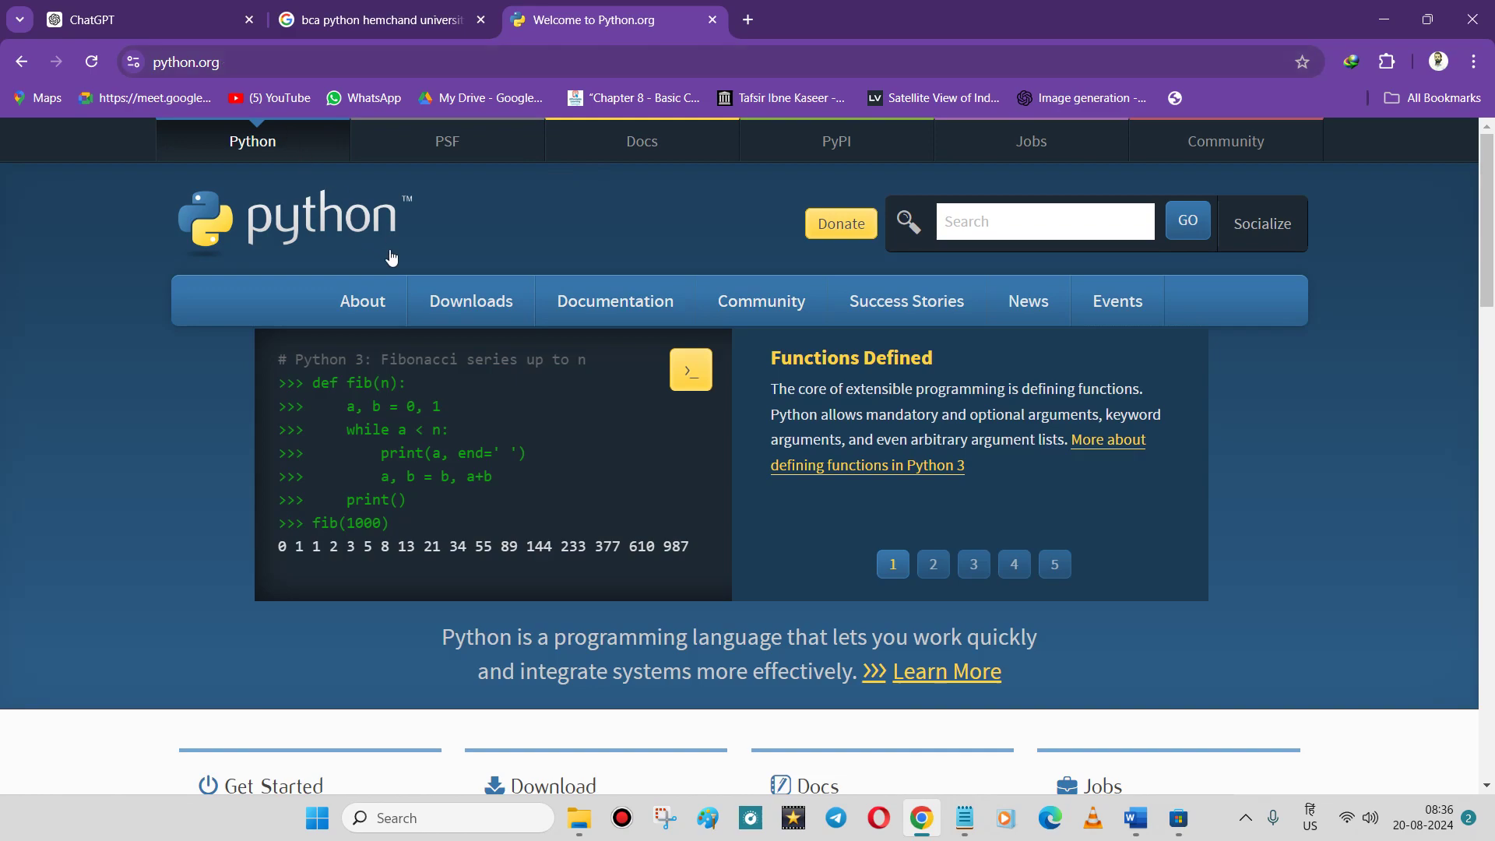
mouse_move(440, 298)
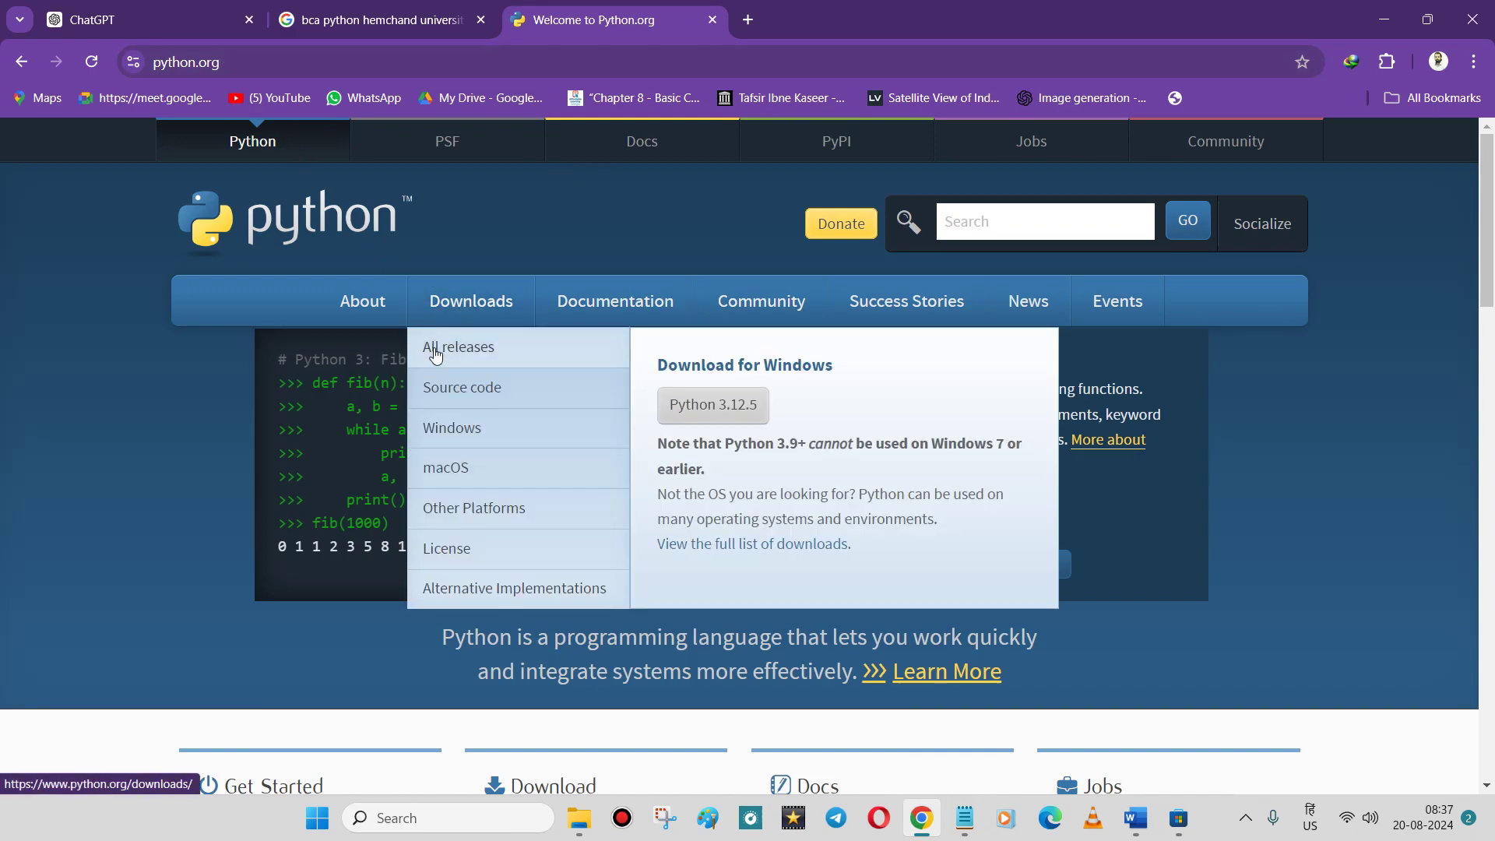
click(440, 445)
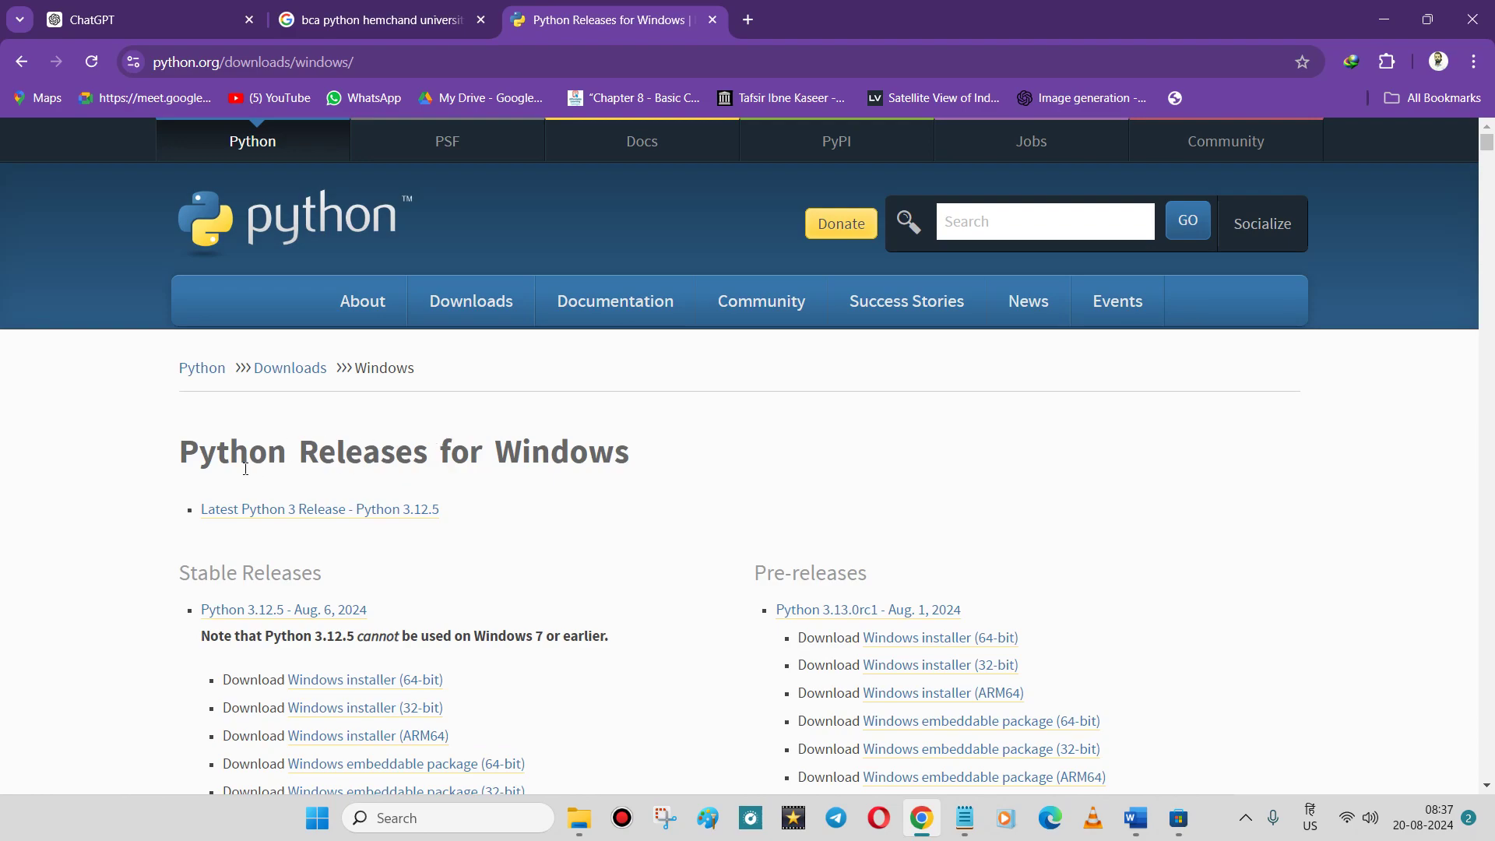
scroll(362, 469, down, 2)
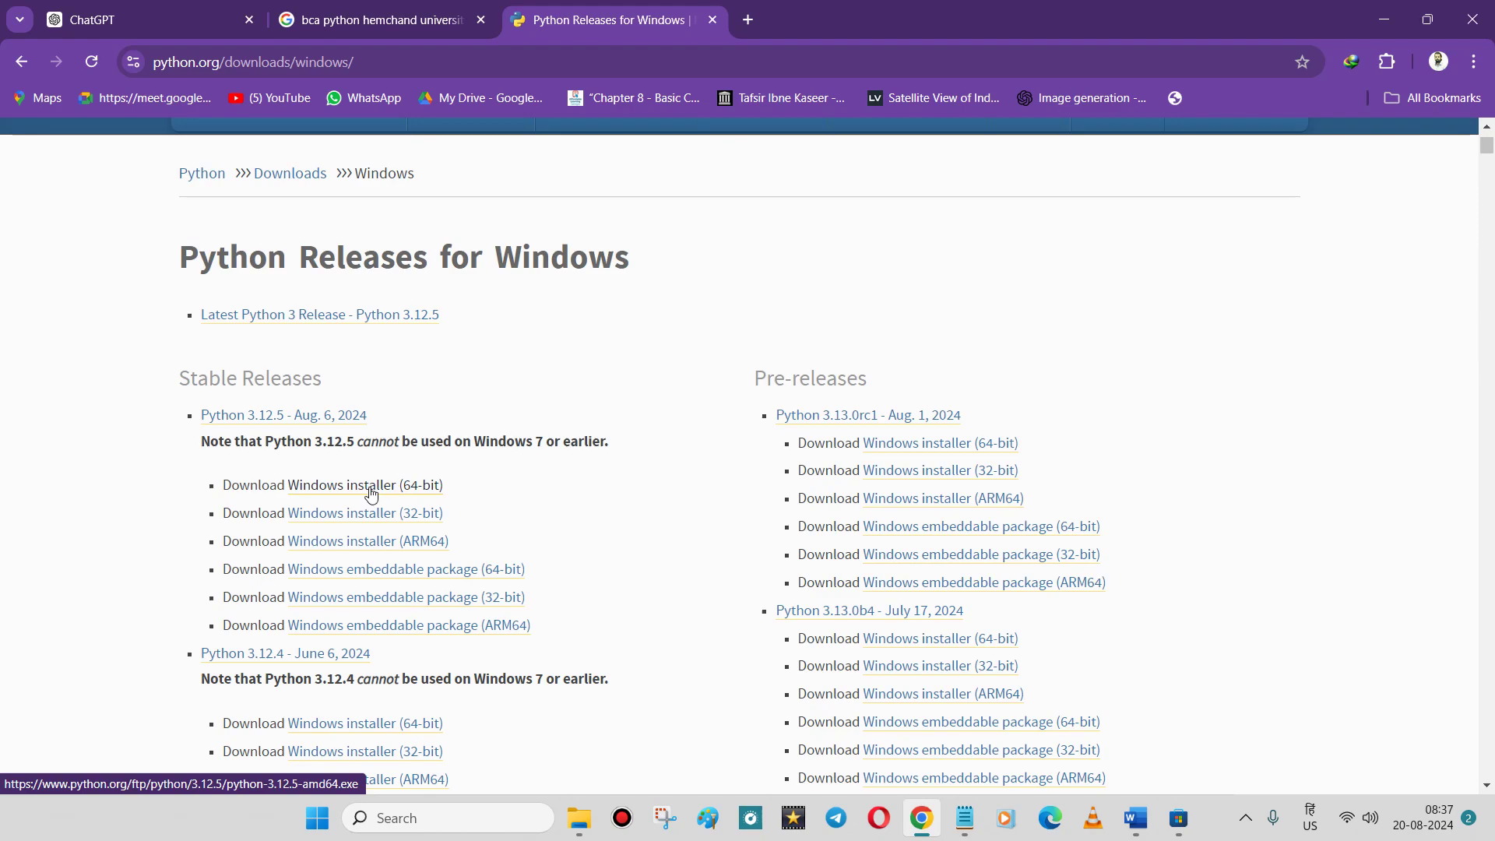
click(370, 486)
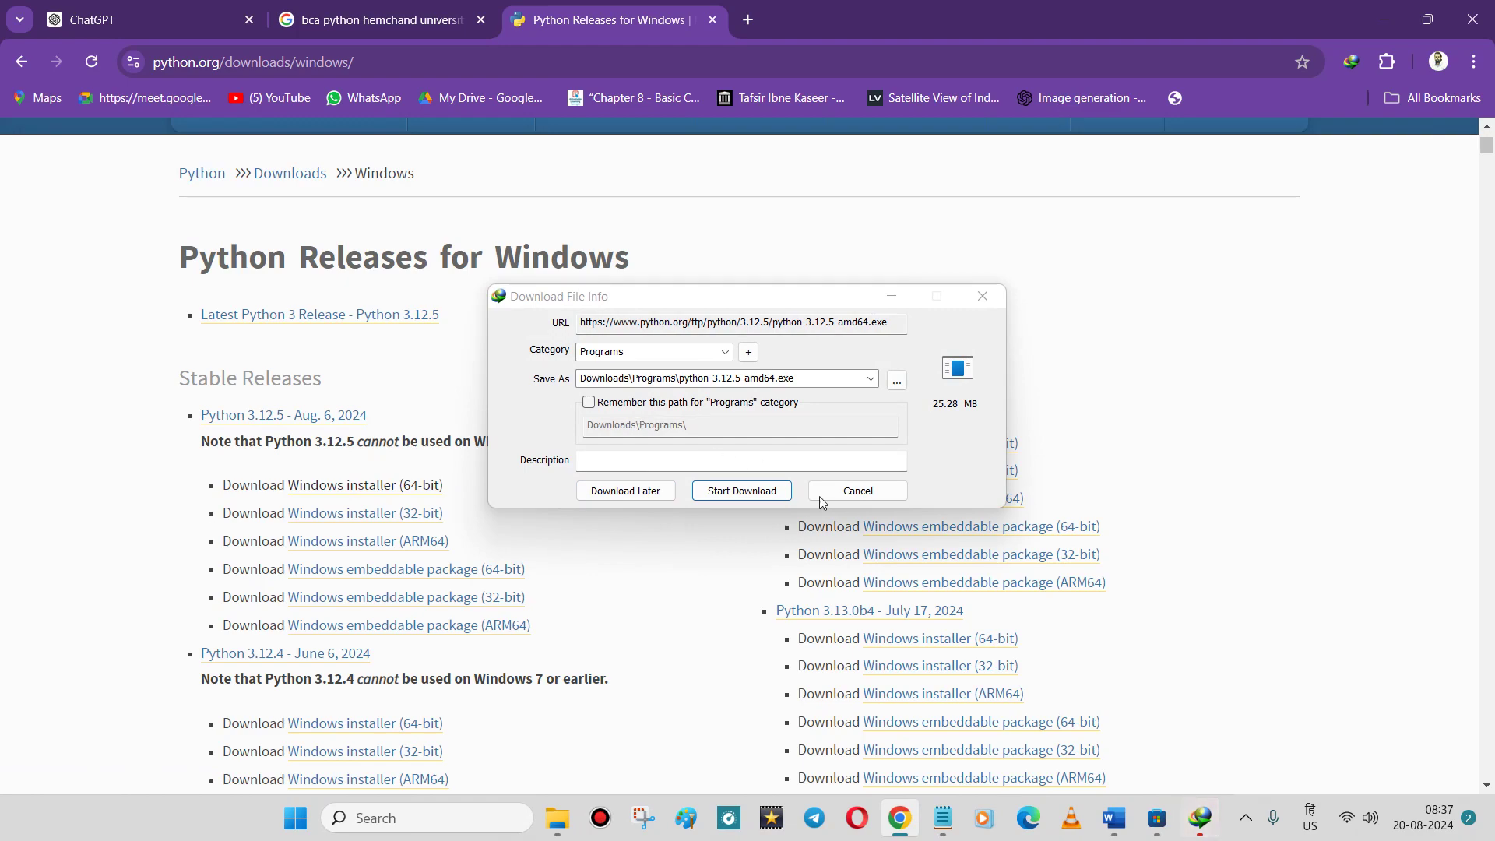
click(864, 499)
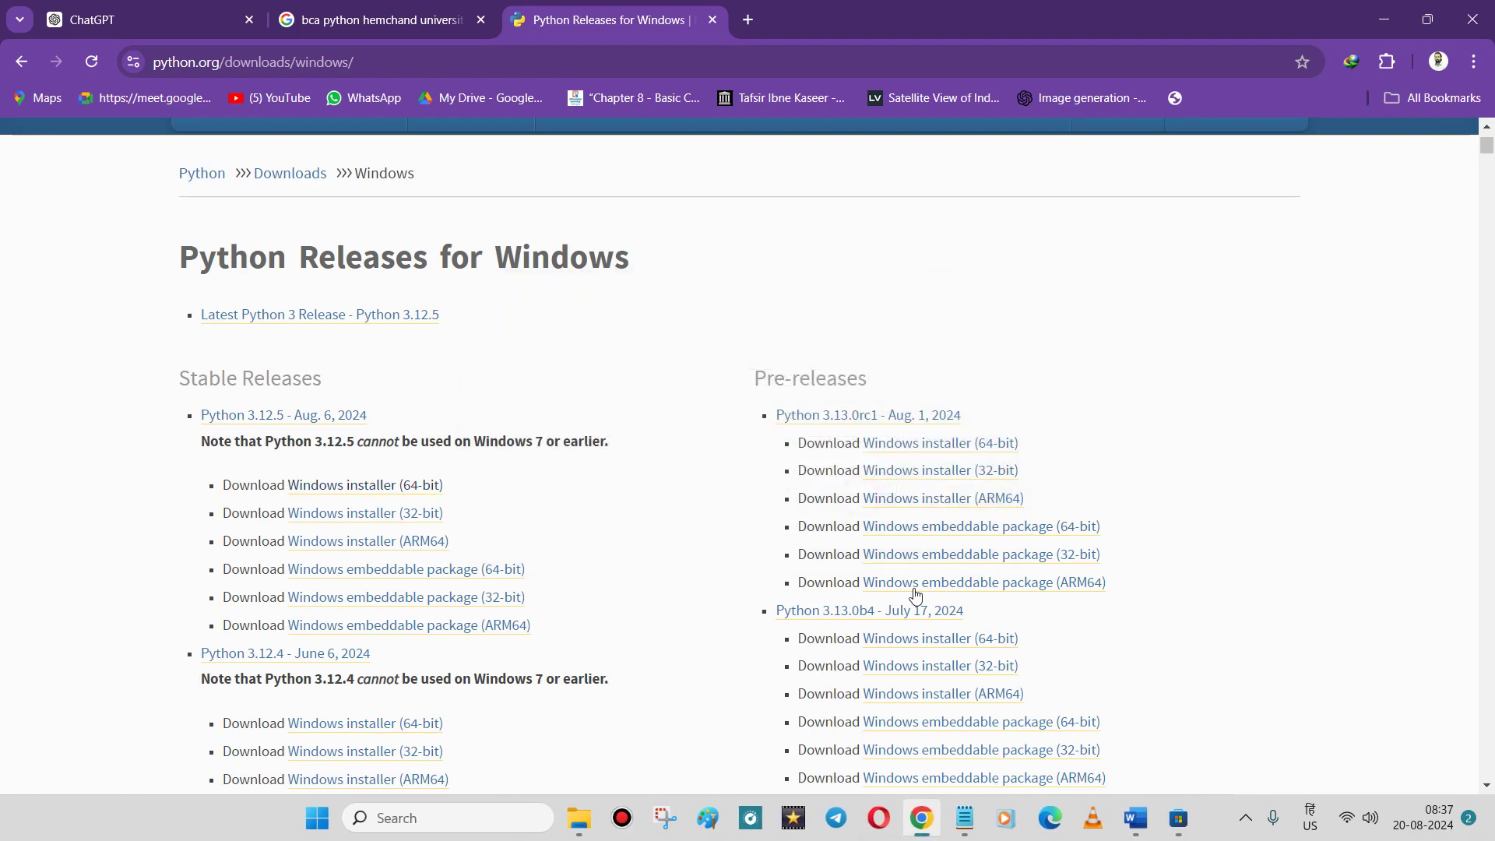
Return to the Word document and review the Run the Installer and Setup Options instructions, including Add Python to PATH
click(1136, 818)
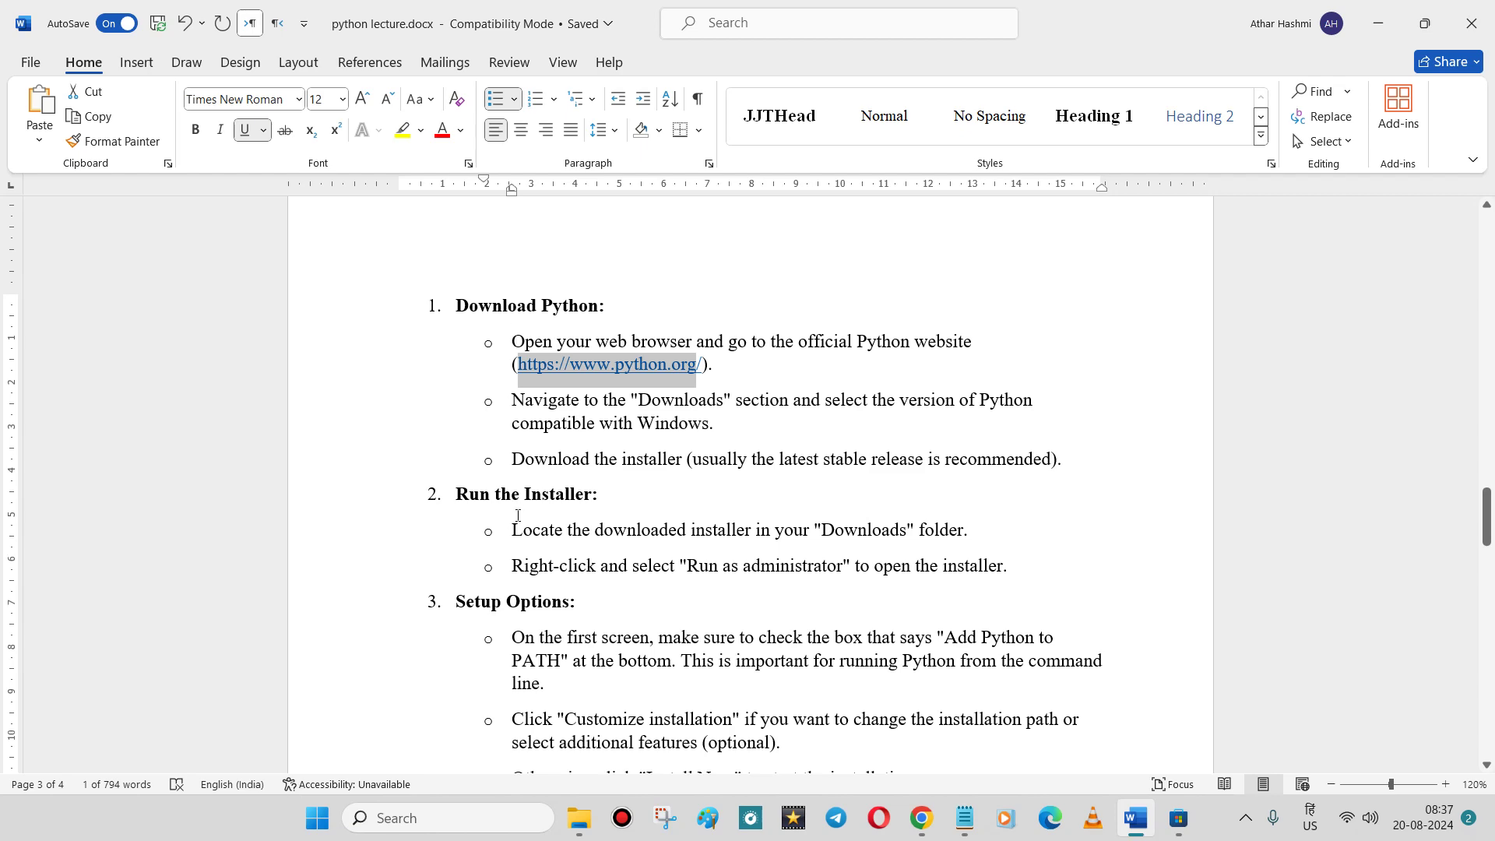
drag(494, 530, 906, 533)
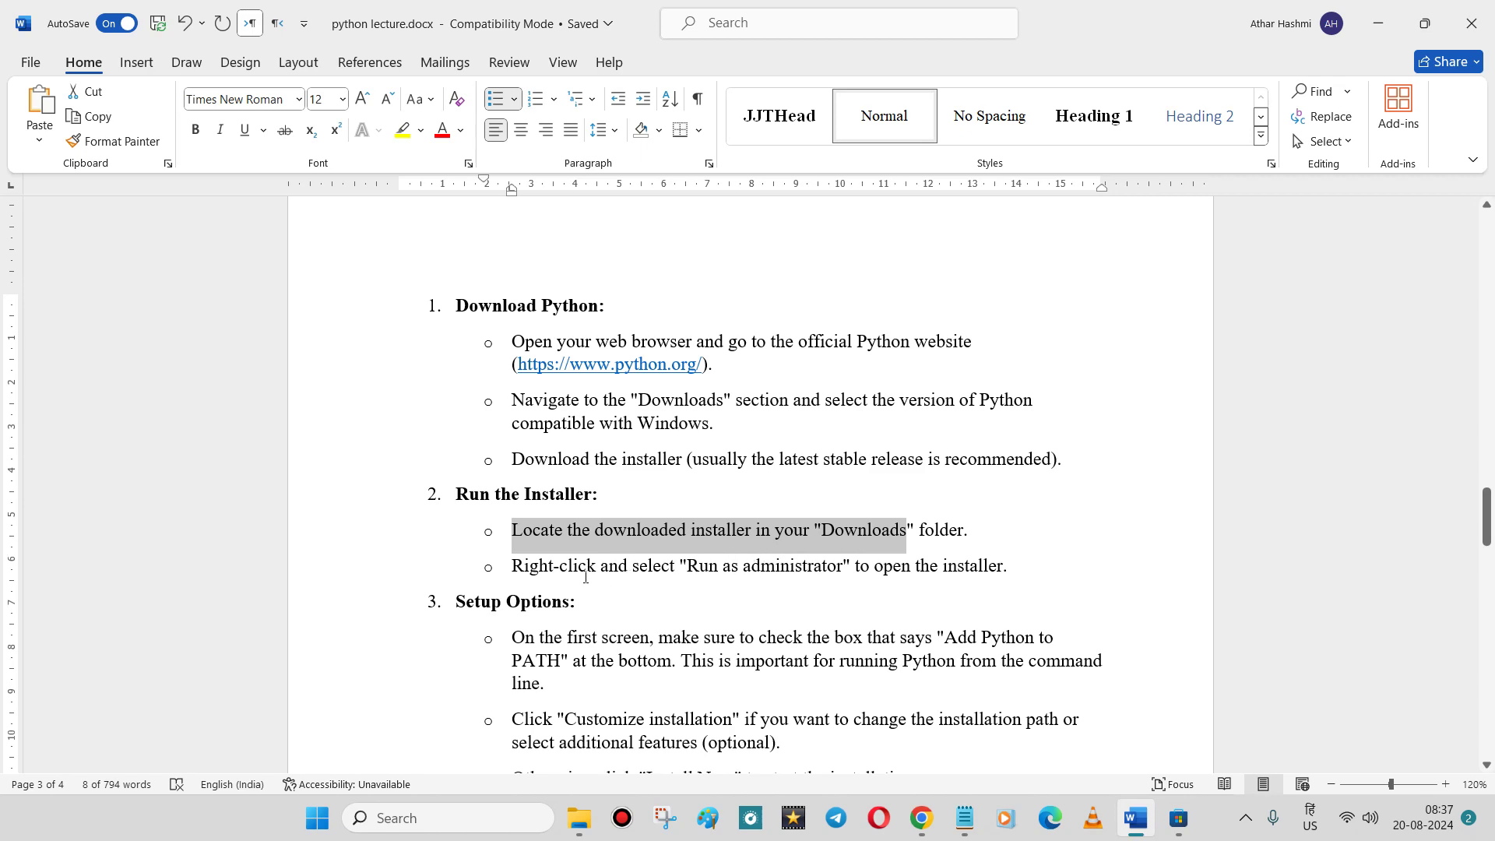
click(685, 564)
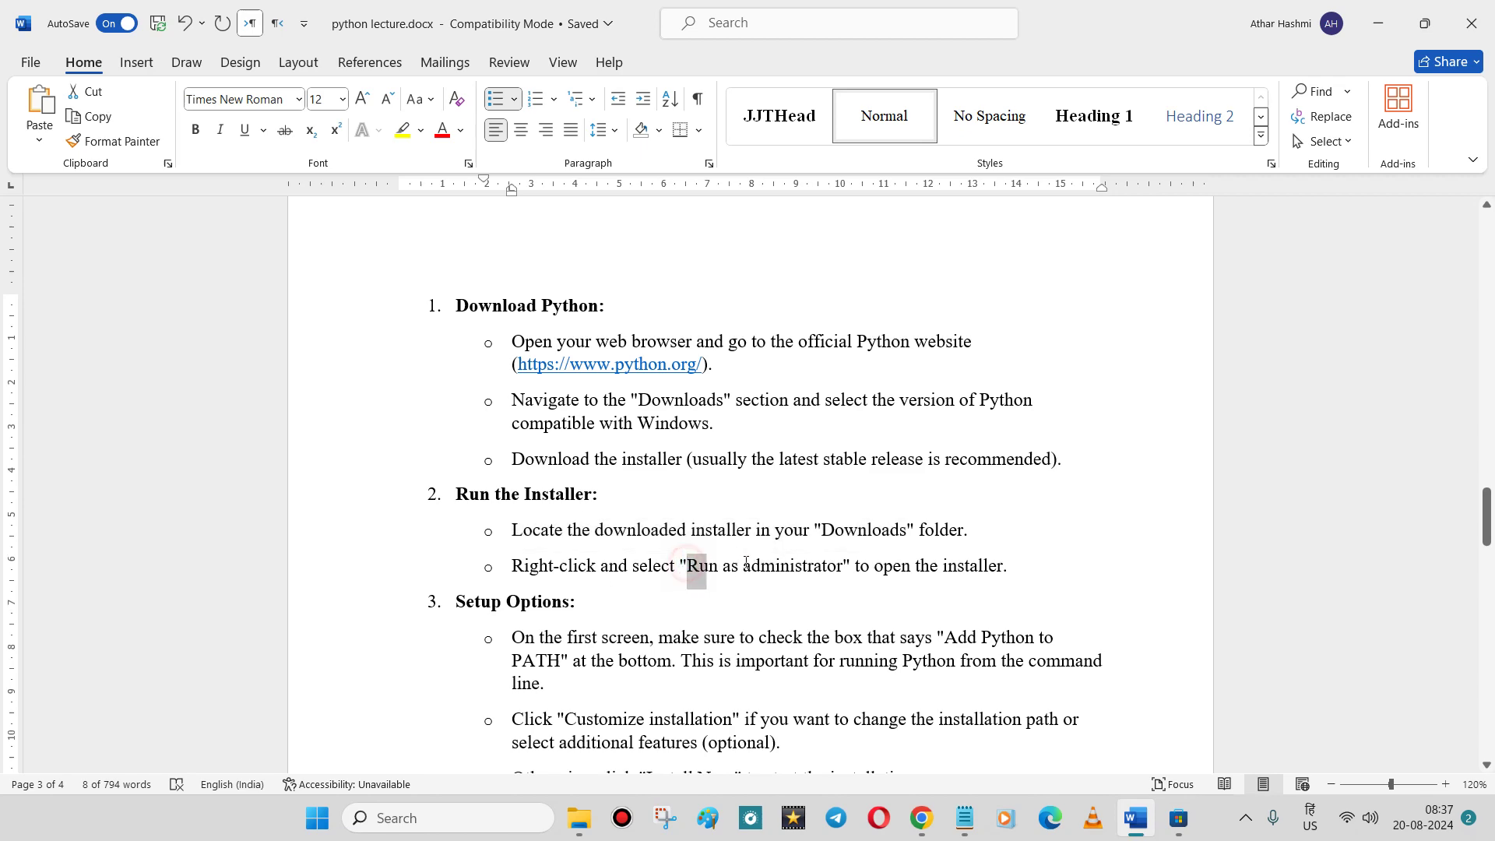
scroll(761, 578, down, 1)
scroll(760, 578, down, 3)
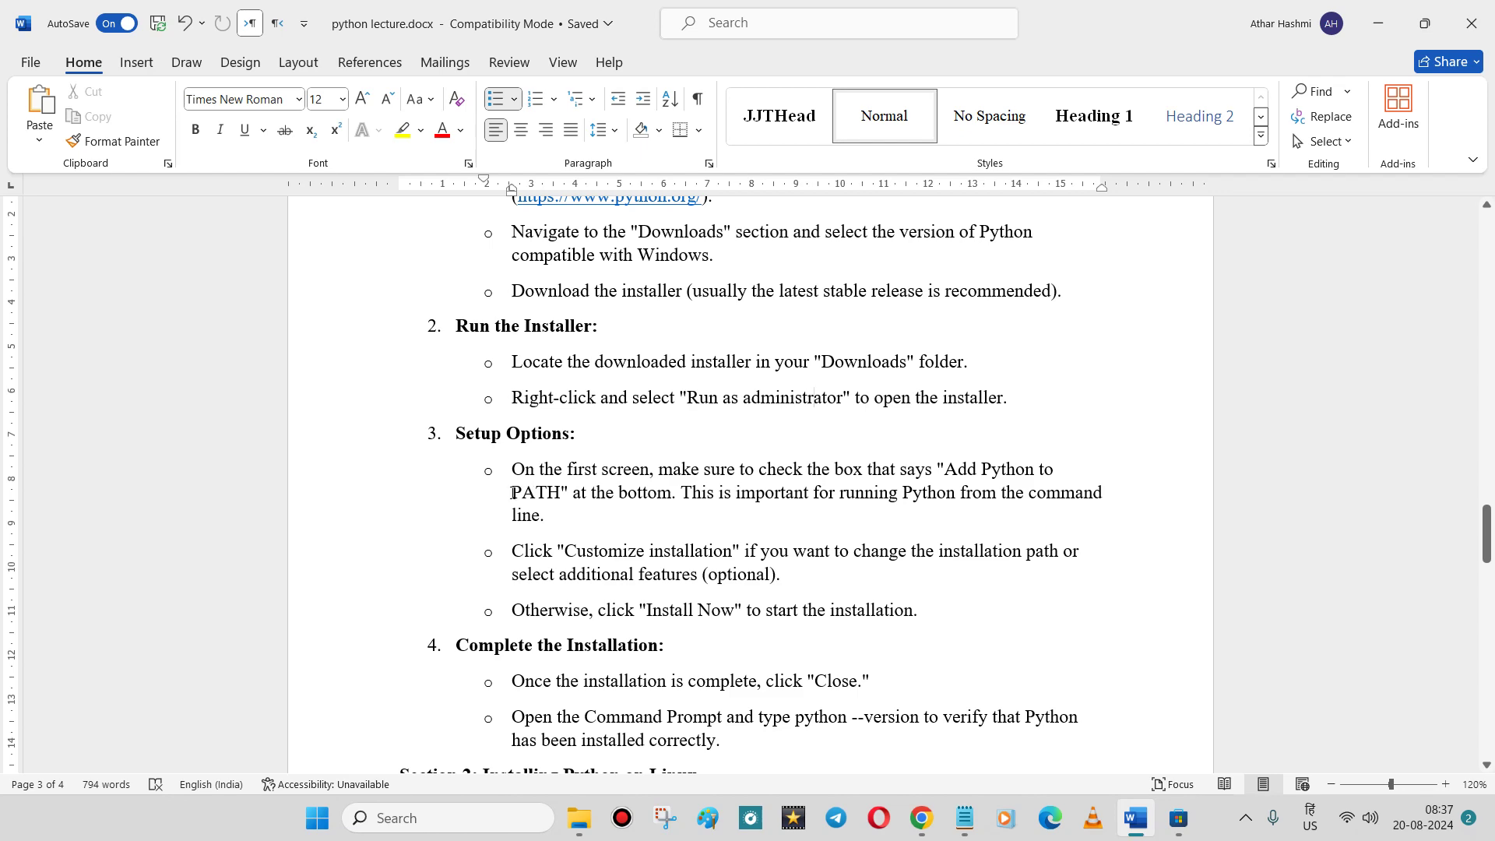
drag(512, 492, 548, 491)
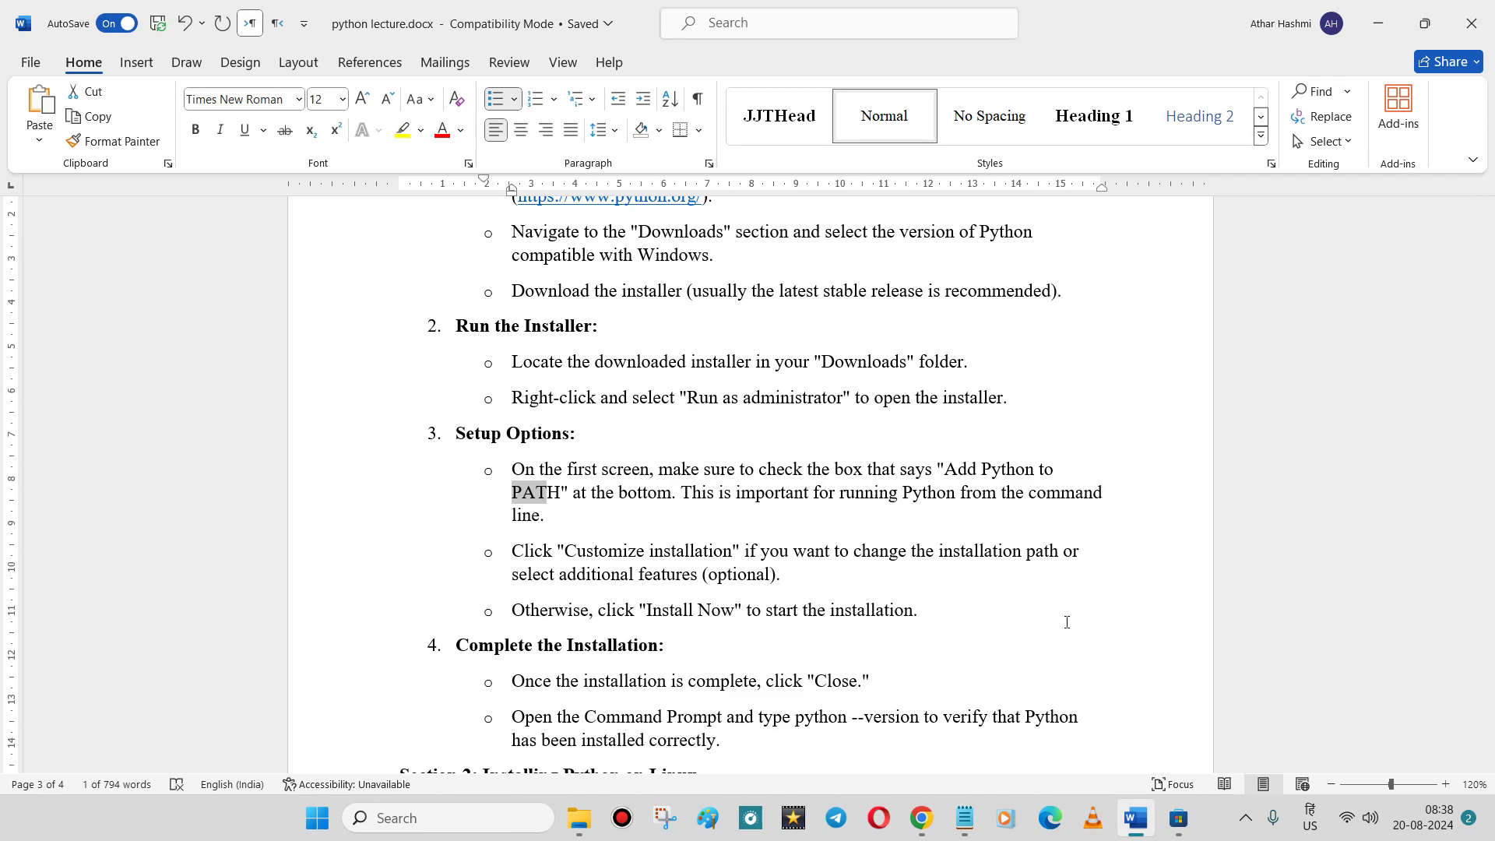
scroll(754, 663, down, 2)
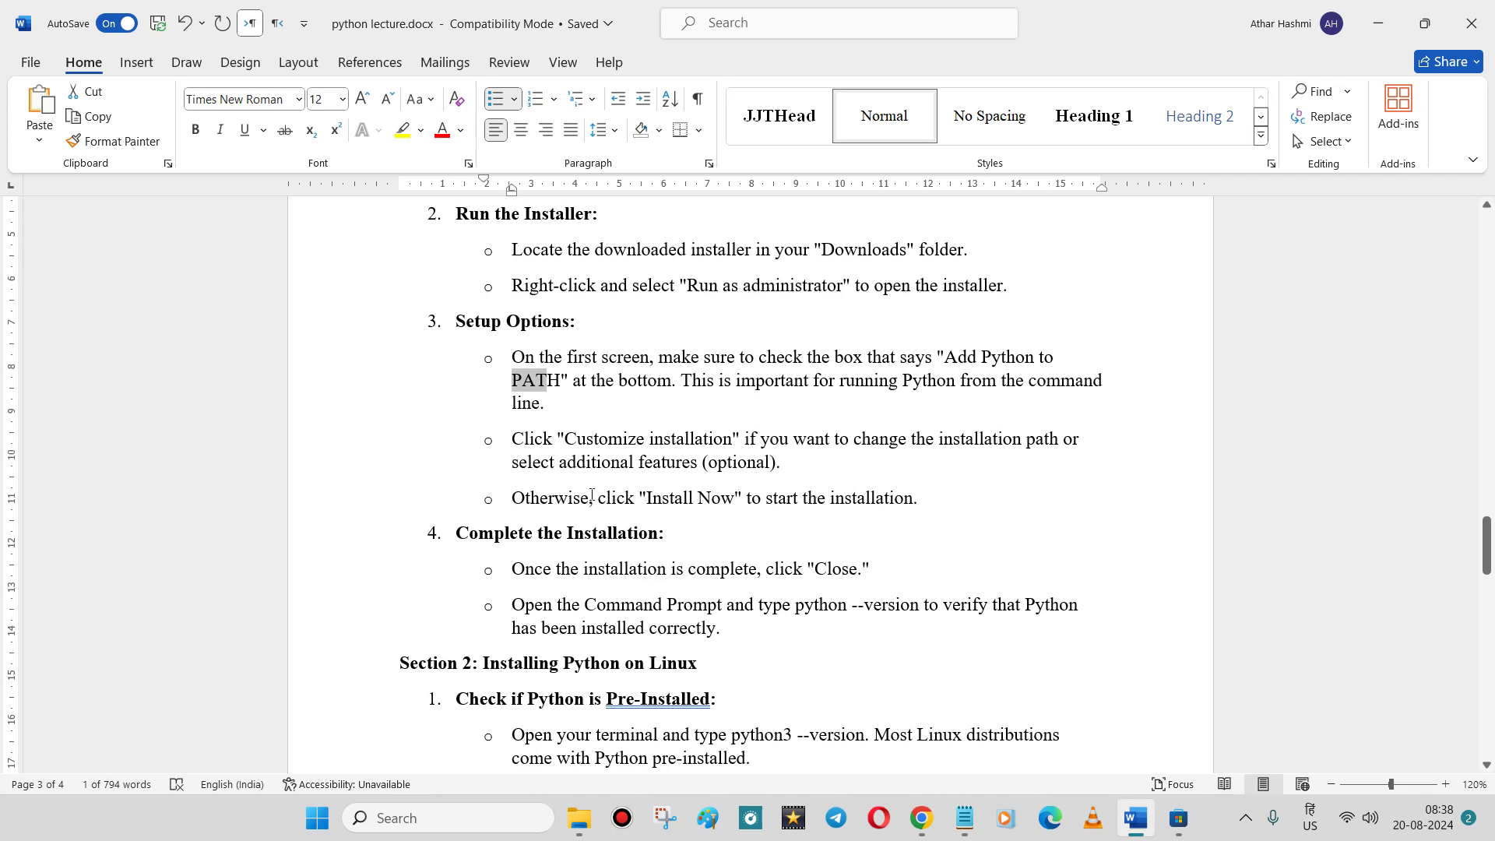
scroll(724, 608, down, 1)
click(540, 292)
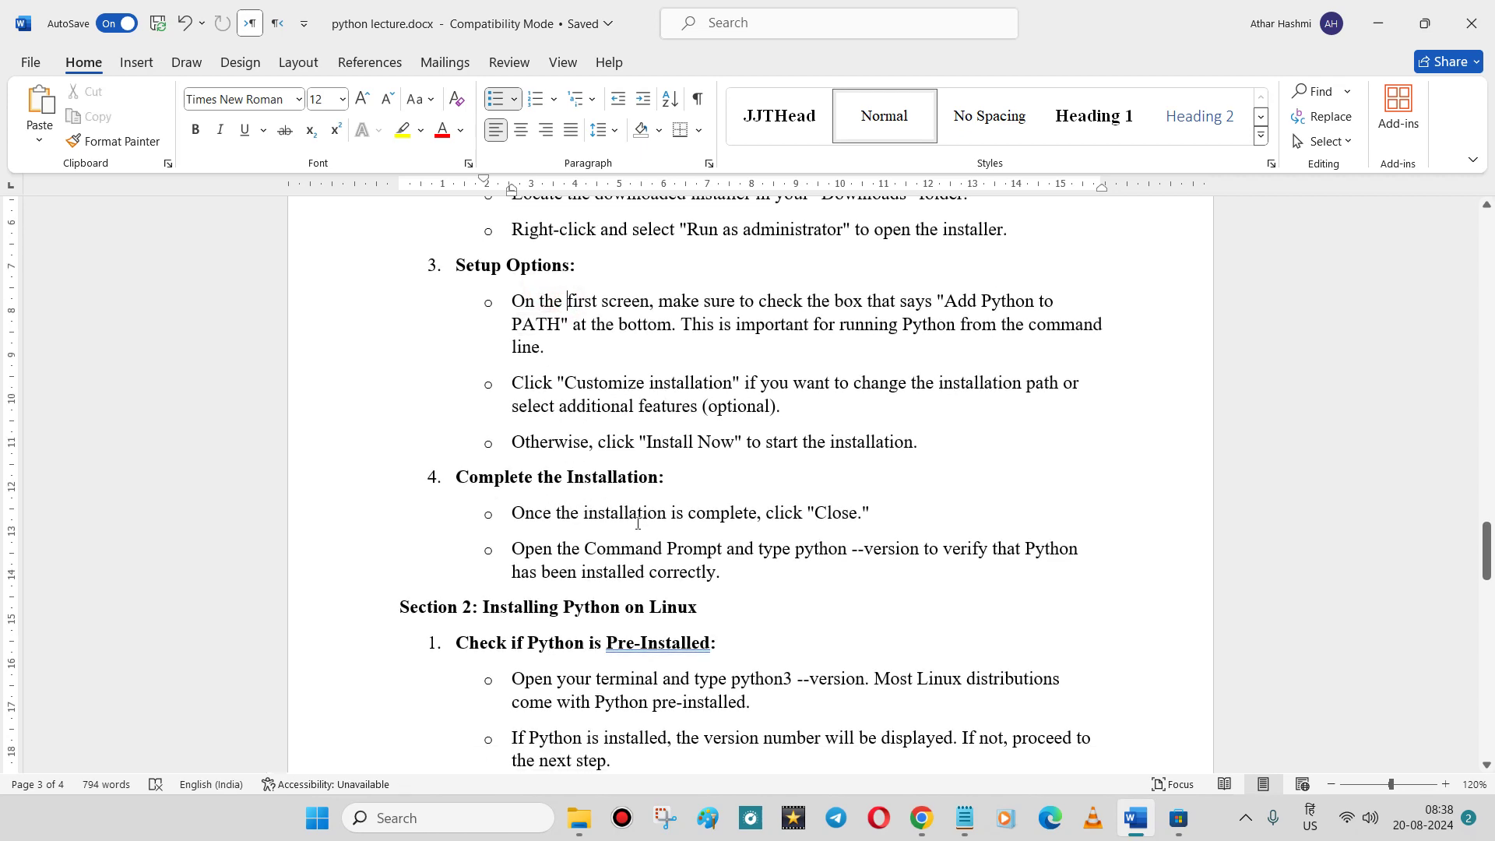
Search Windows for "python" to check for installed Python apps, then dismiss the search
key(super)
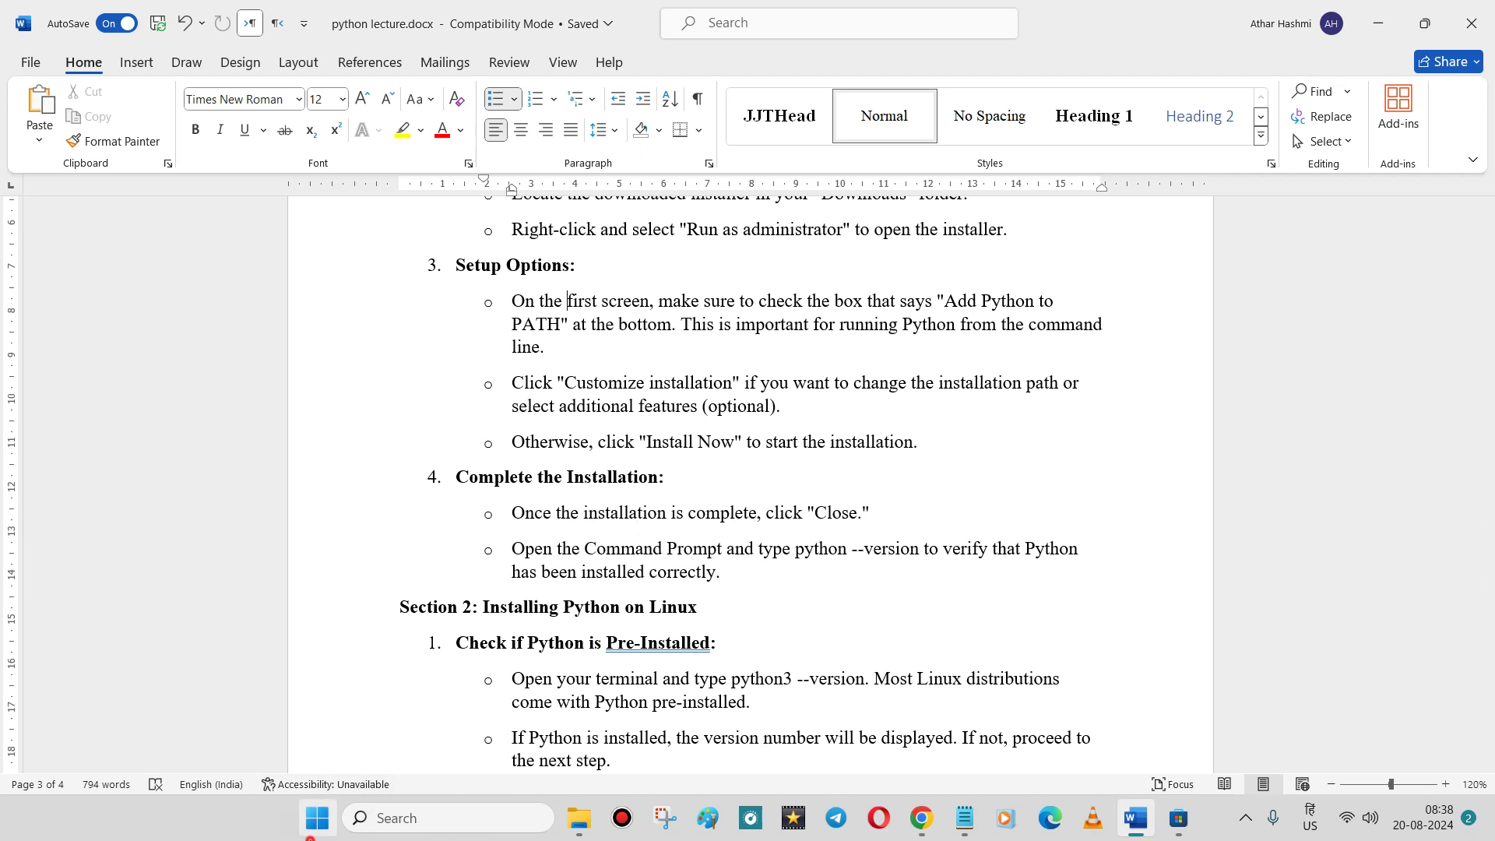
text(p)
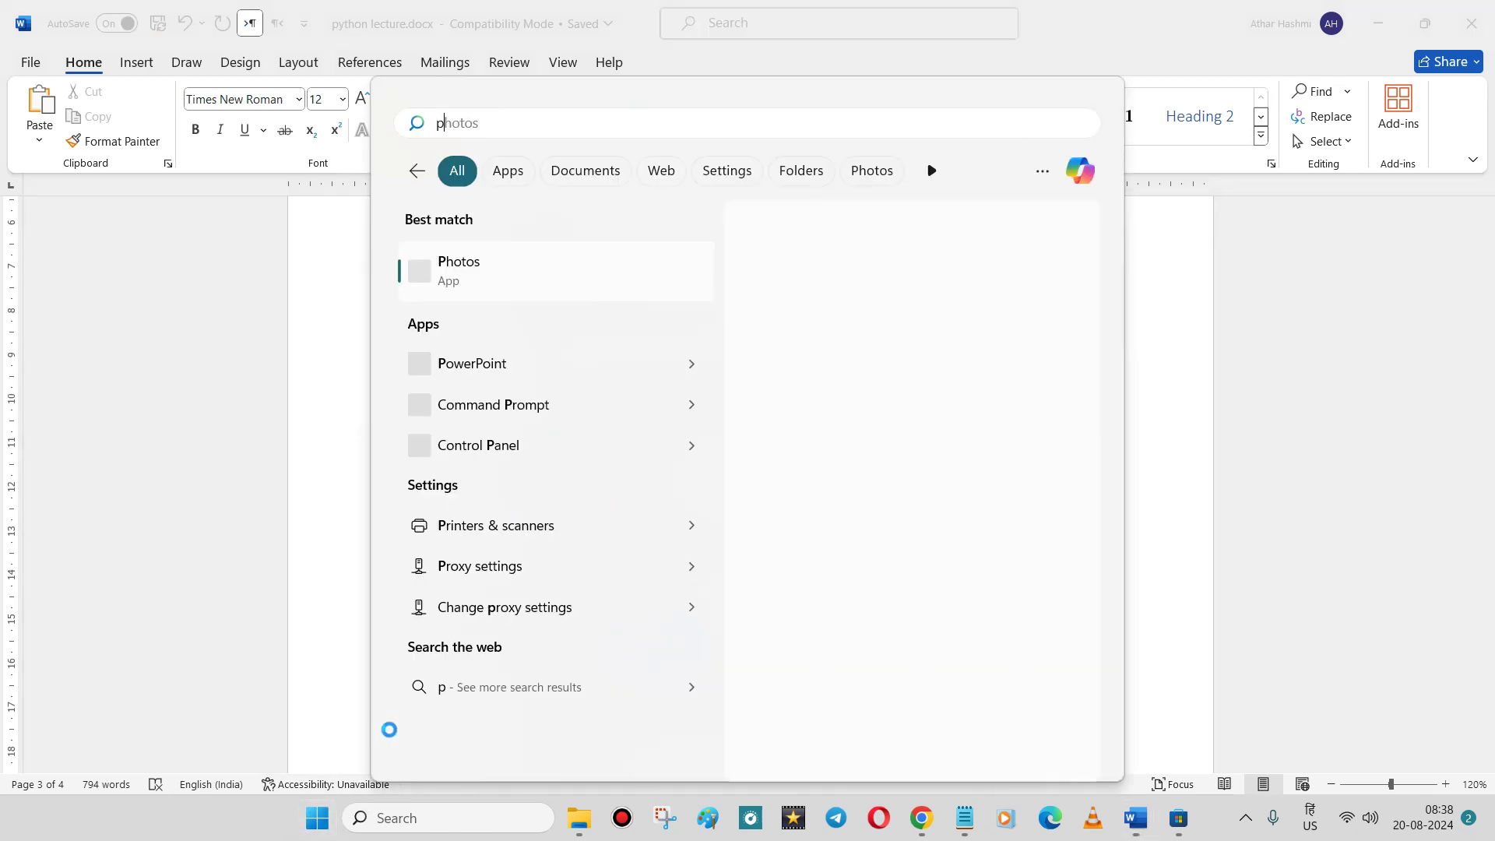
text(ython)
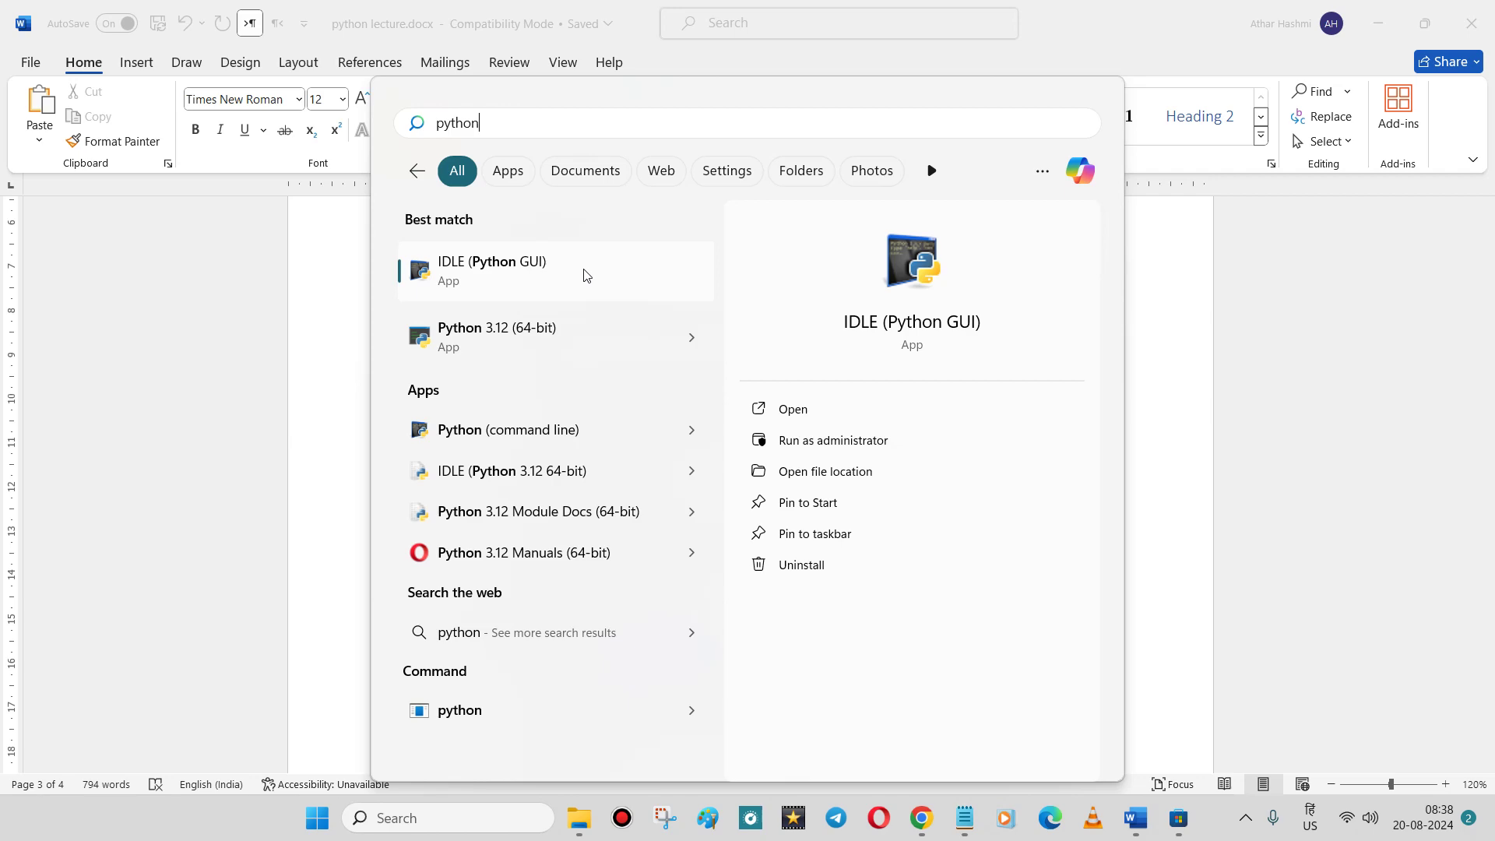
click(344, 323)
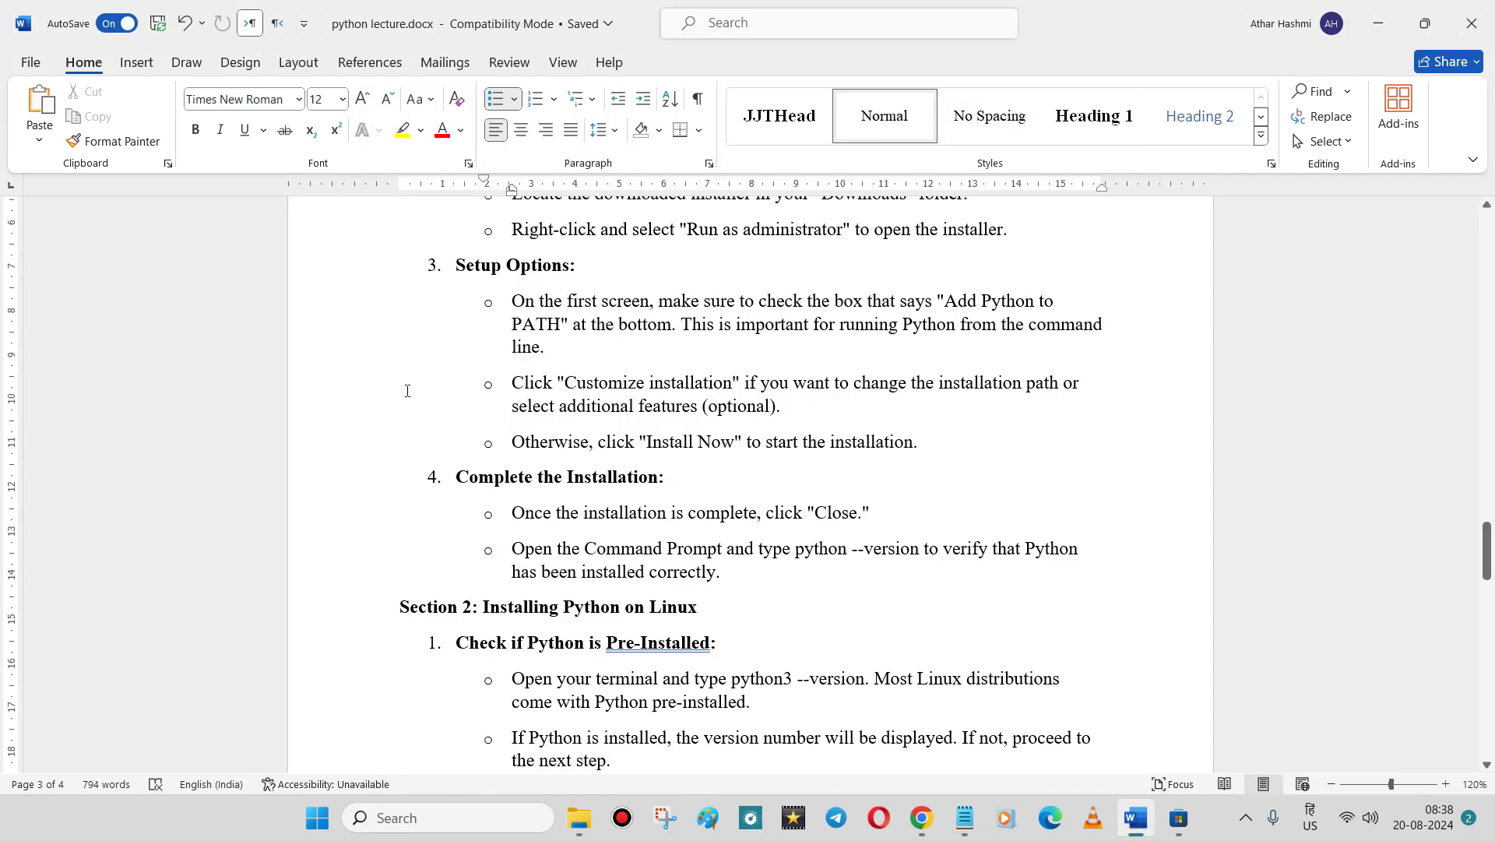
Review the instructions for checking whether Python is pre-installed in Section 2: Installing Python on Linux
scroll(595, 437, down, 4)
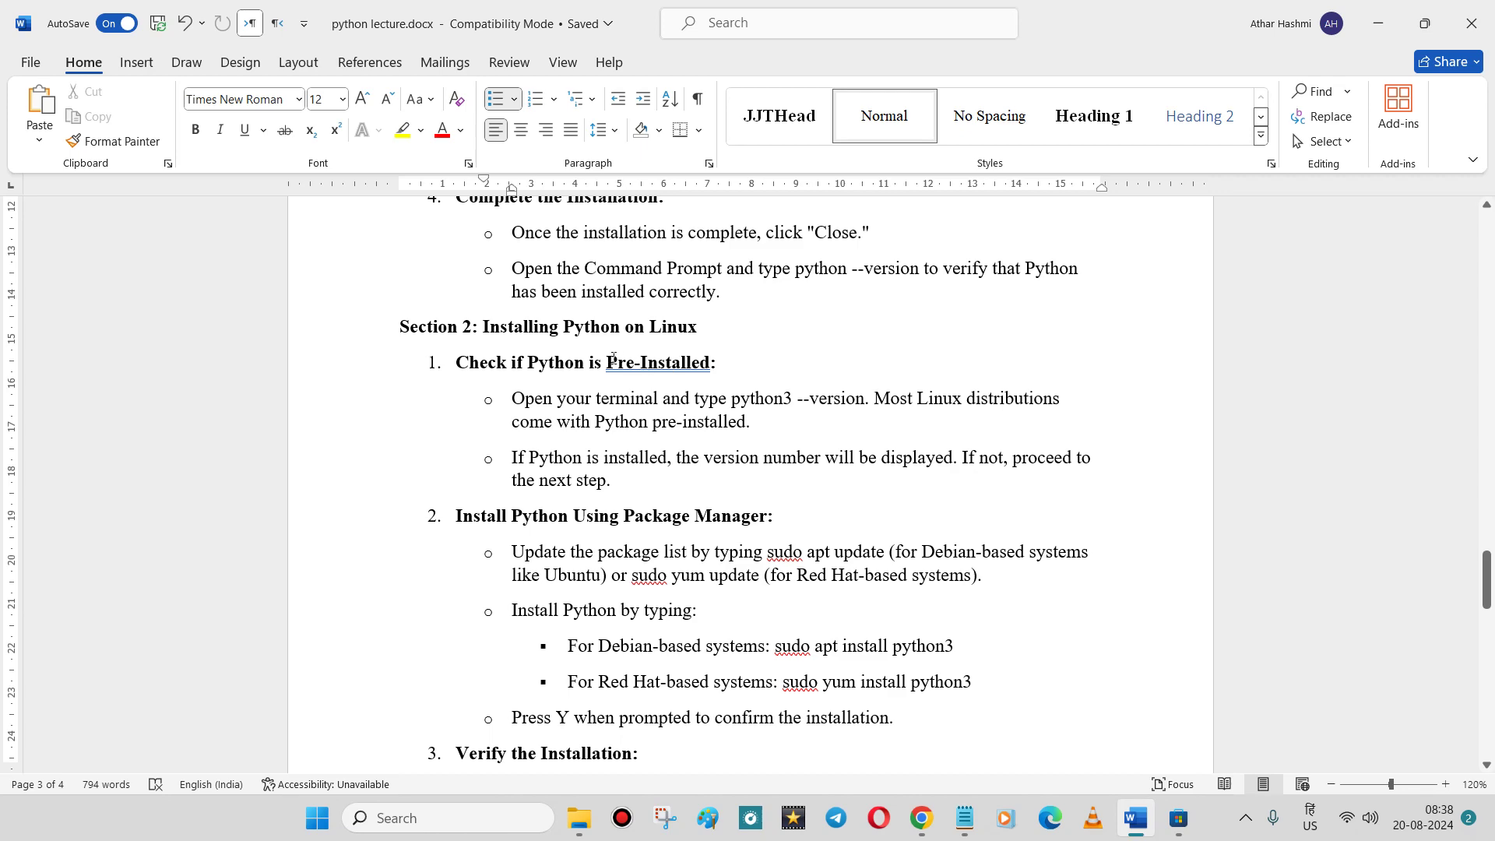
drag(613, 358, 718, 362)
click(717, 360)
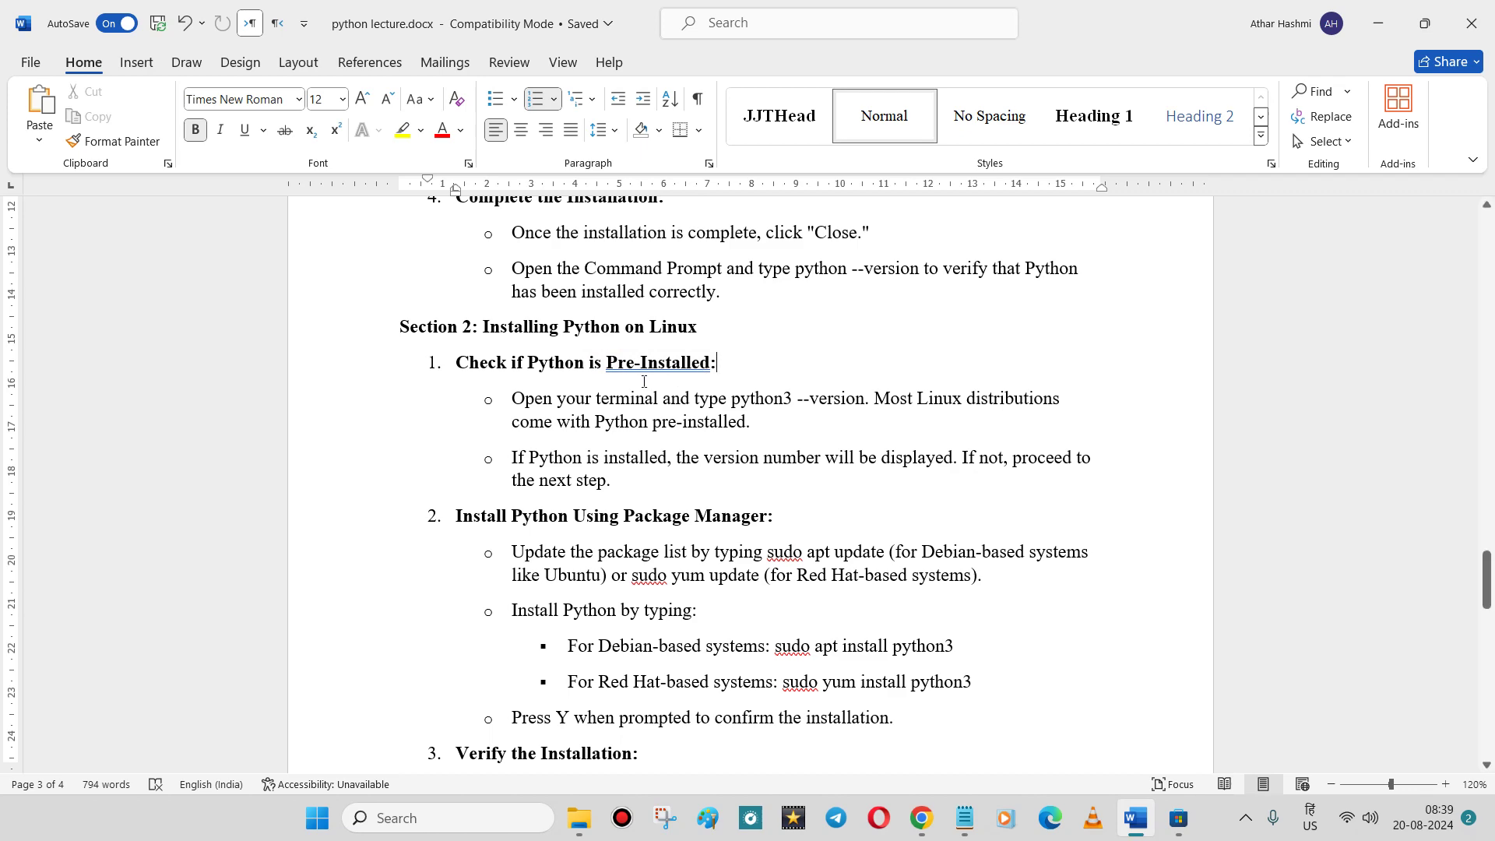
scroll(545, 467, down, 1)
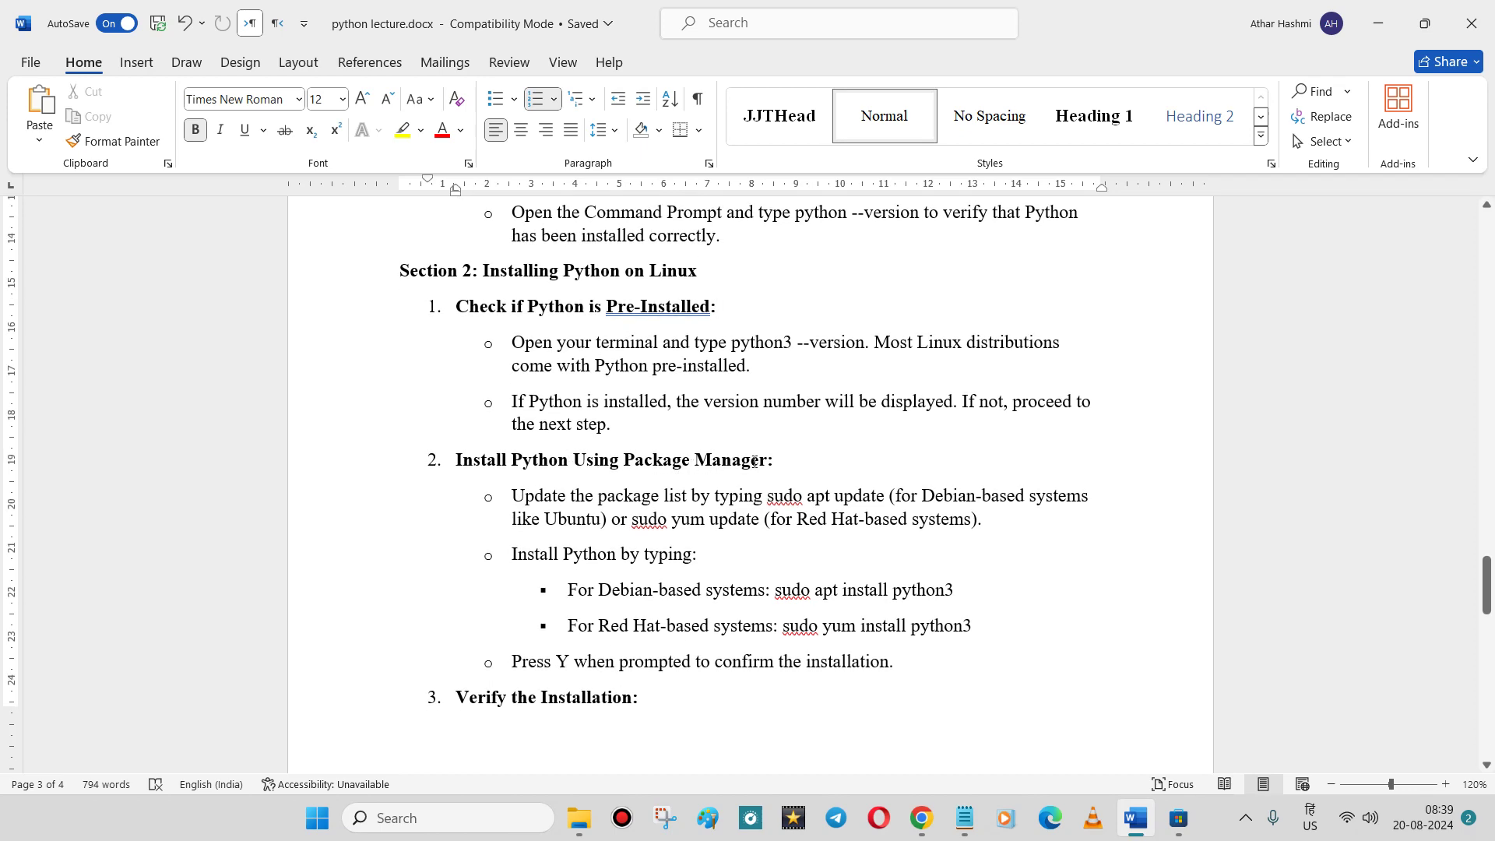
scroll(717, 466, down, 2)
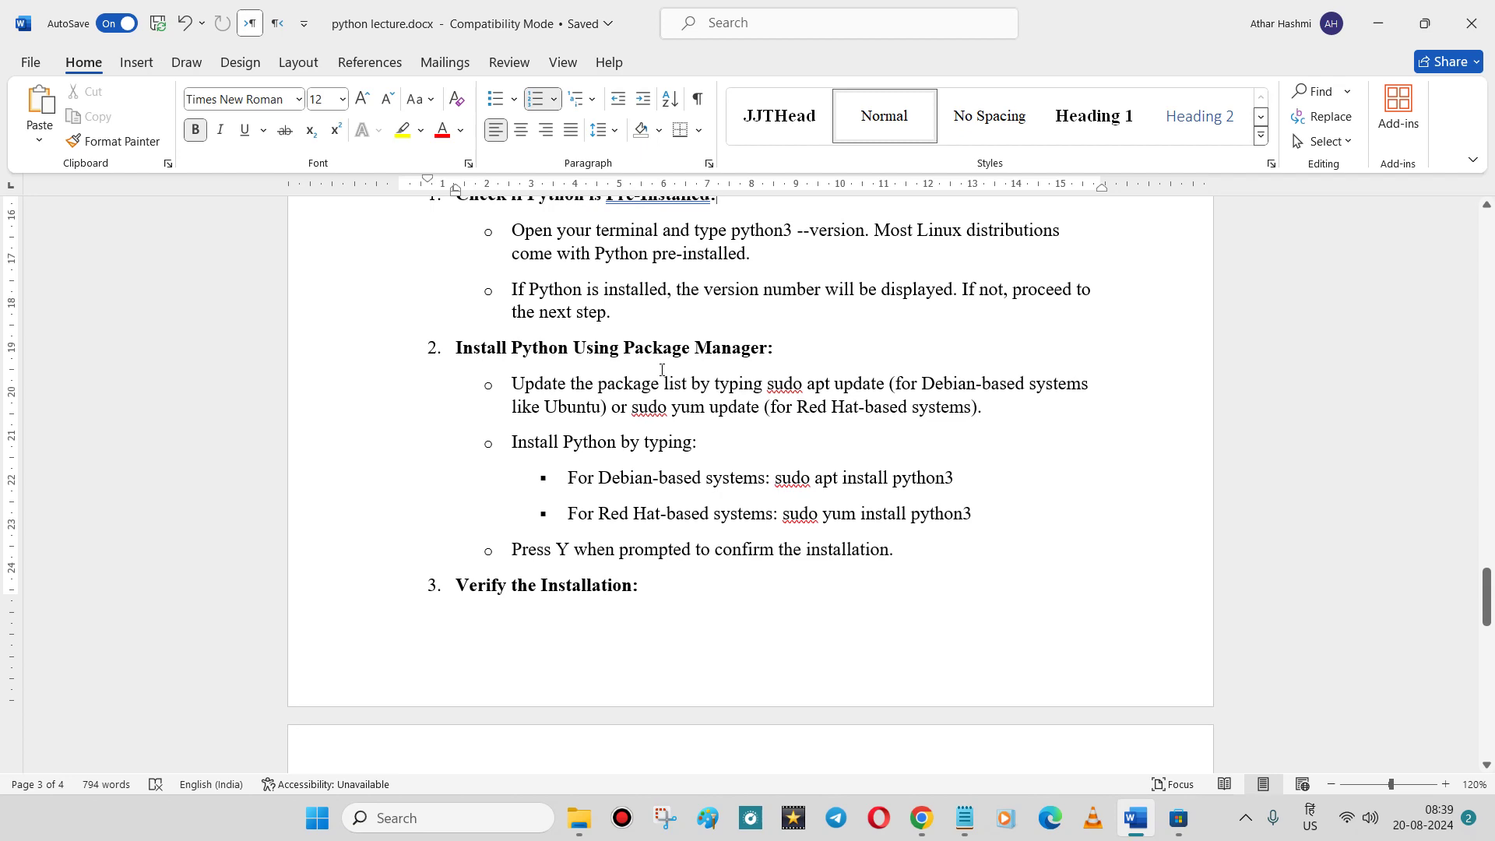
Examine the package list update and Debian-based install commands under Install Python Using Package Manager
double_click(543, 387)
click(730, 404)
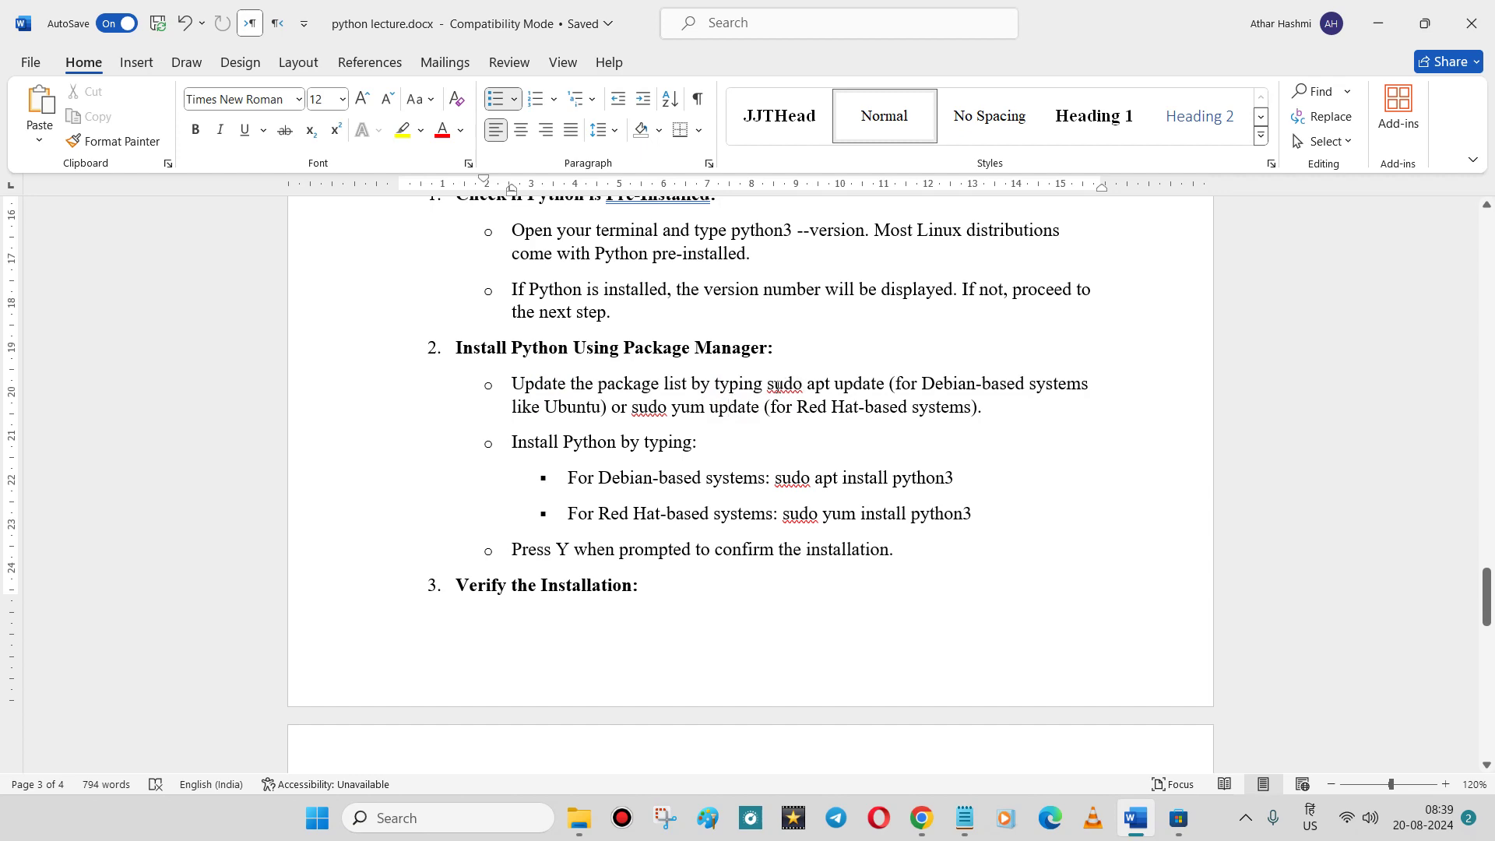
drag(766, 385, 808, 384)
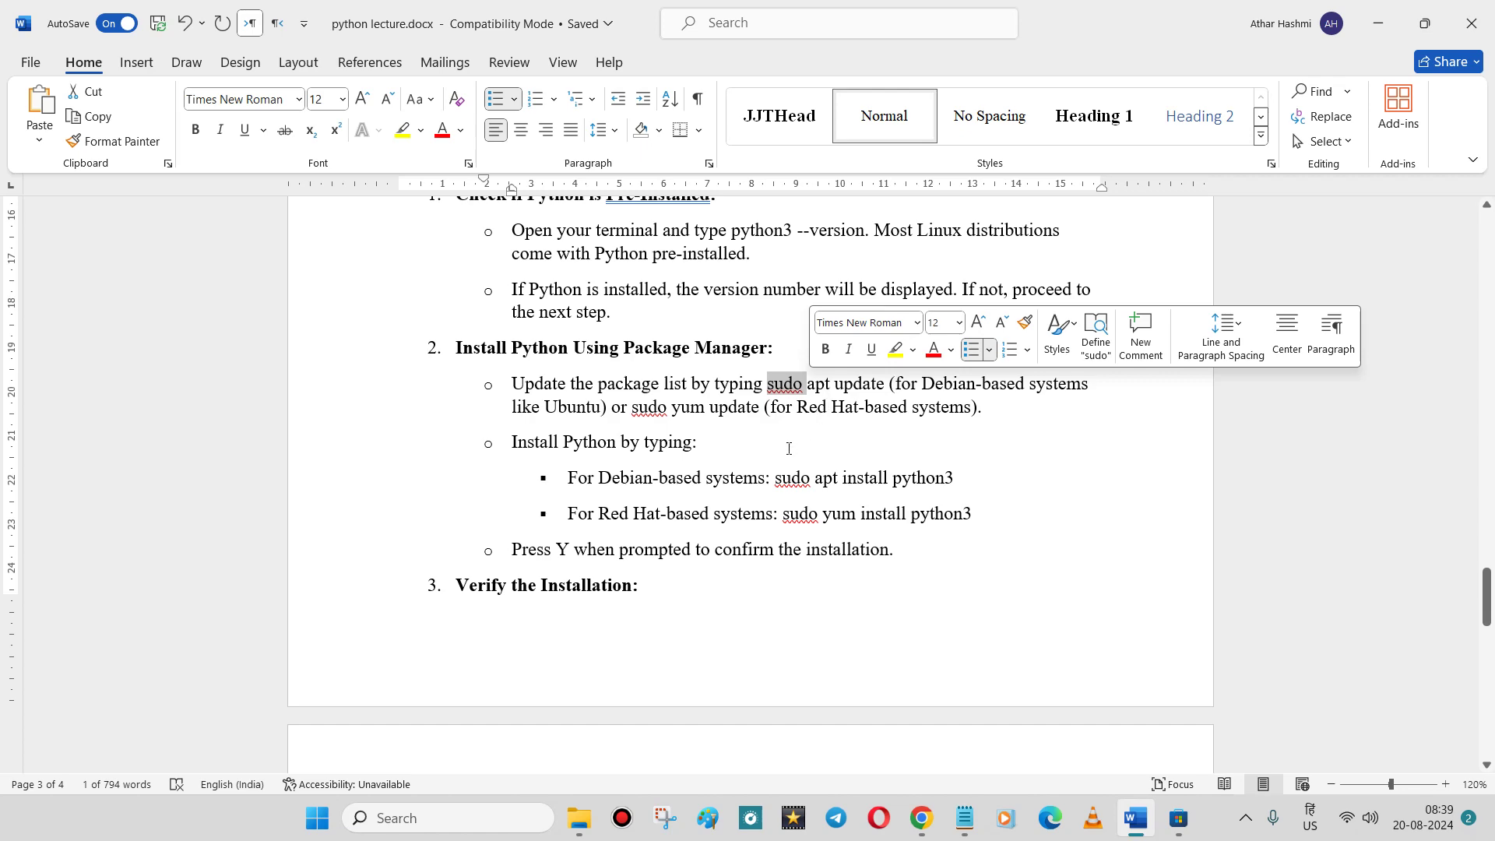
drag(583, 441, 668, 451)
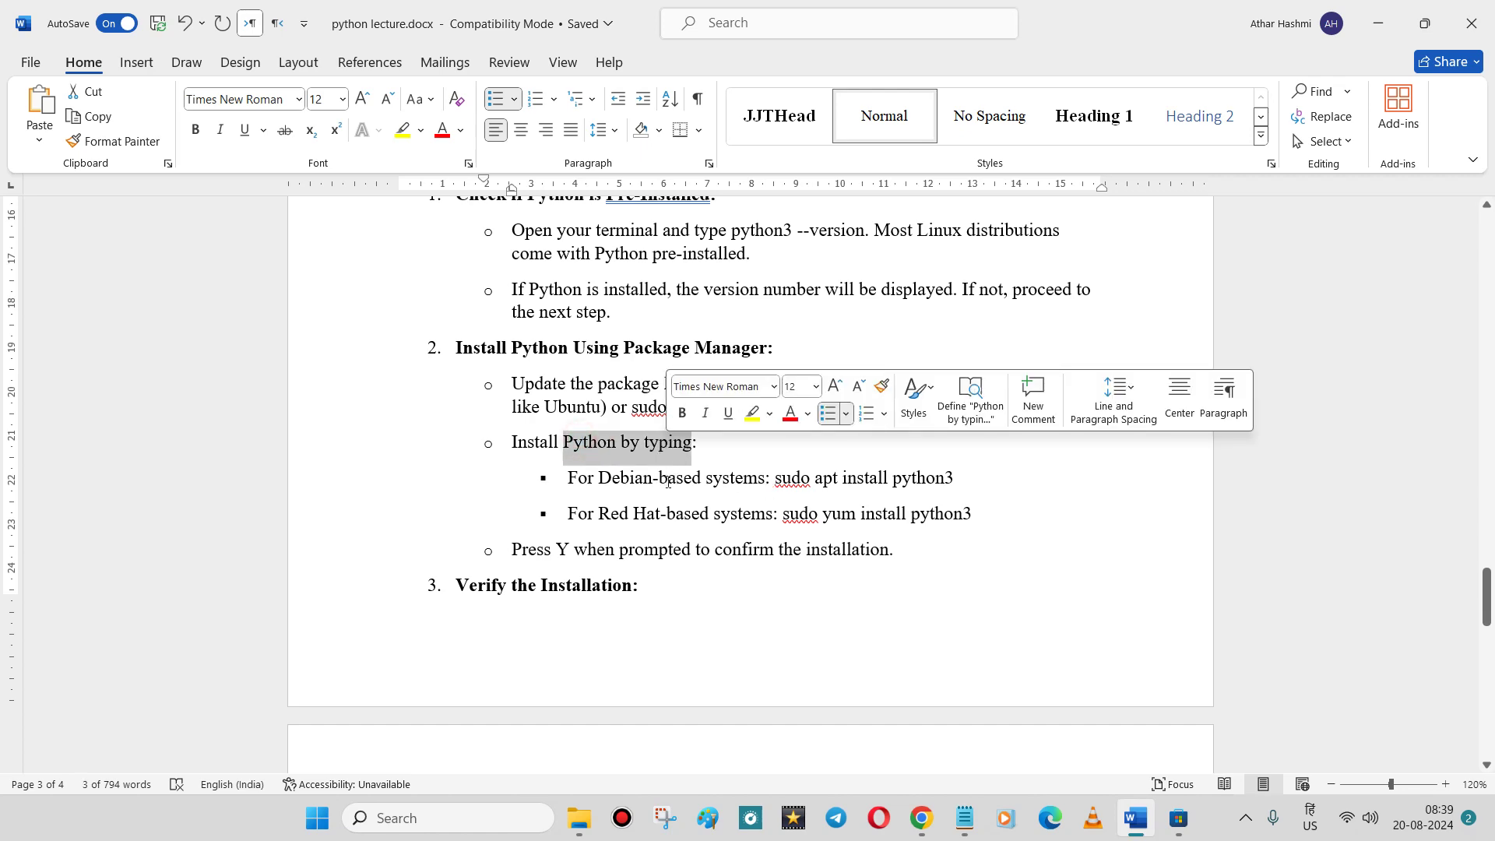
drag(604, 477, 954, 483)
click(909, 487)
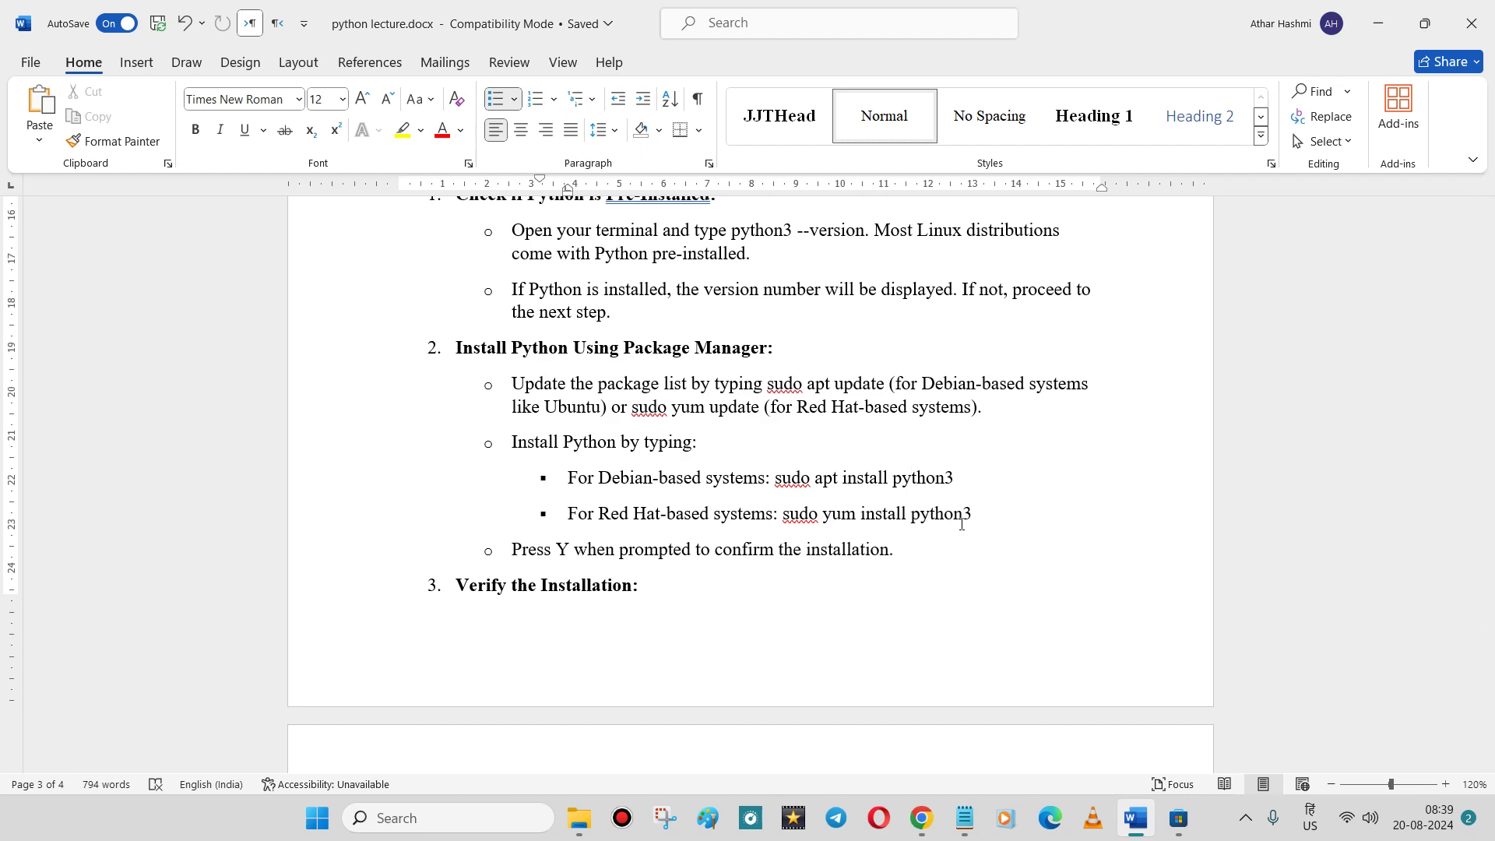
Copy the Debian-based install command "sudo apt install python3" from the Install Python Using Package Manager section
scroll(961, 524, down, 4)
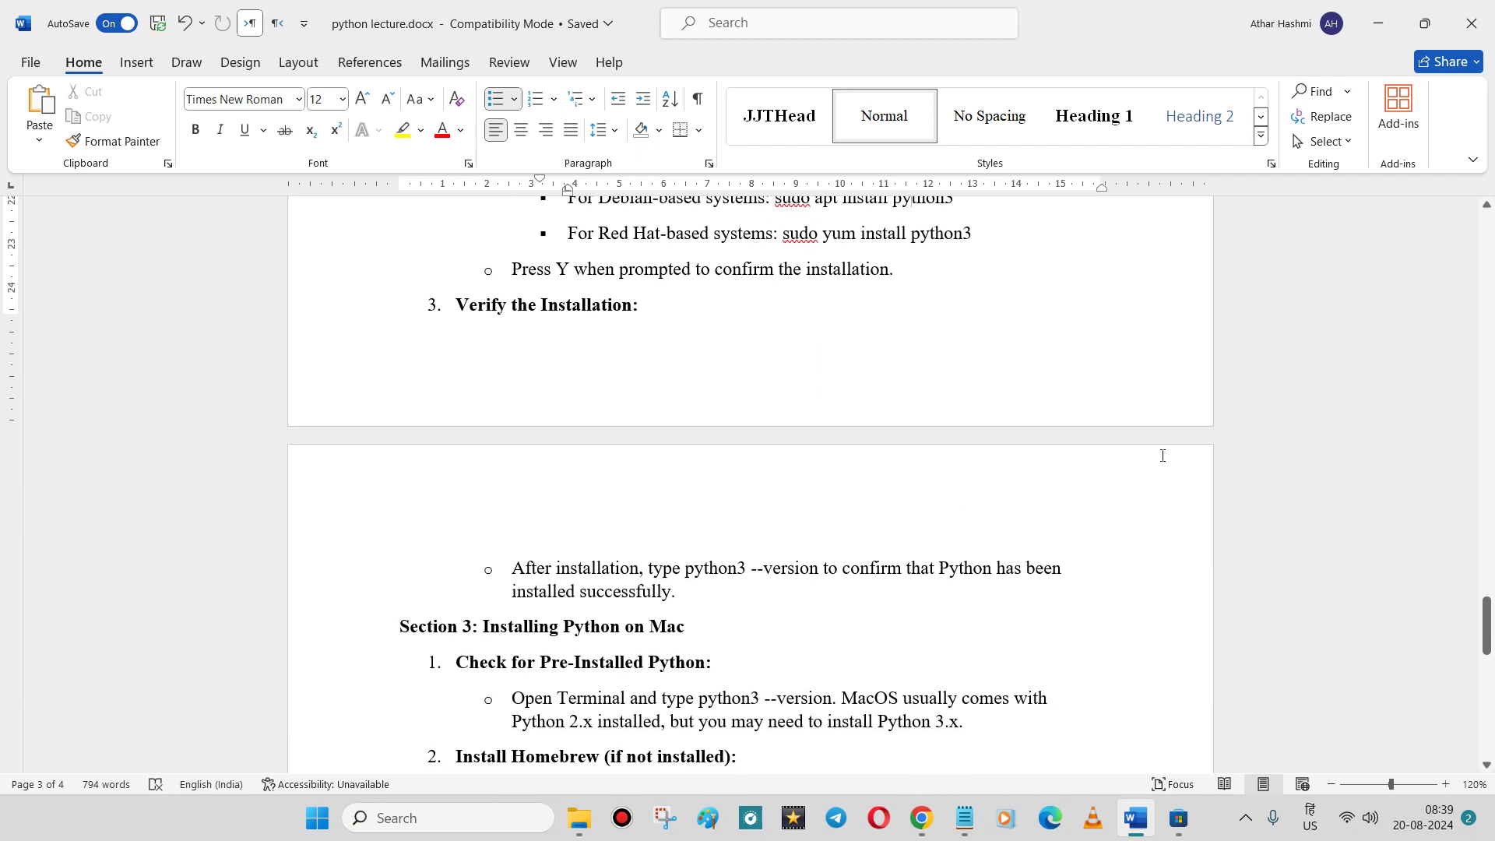
scroll(1074, 343, up, 3)
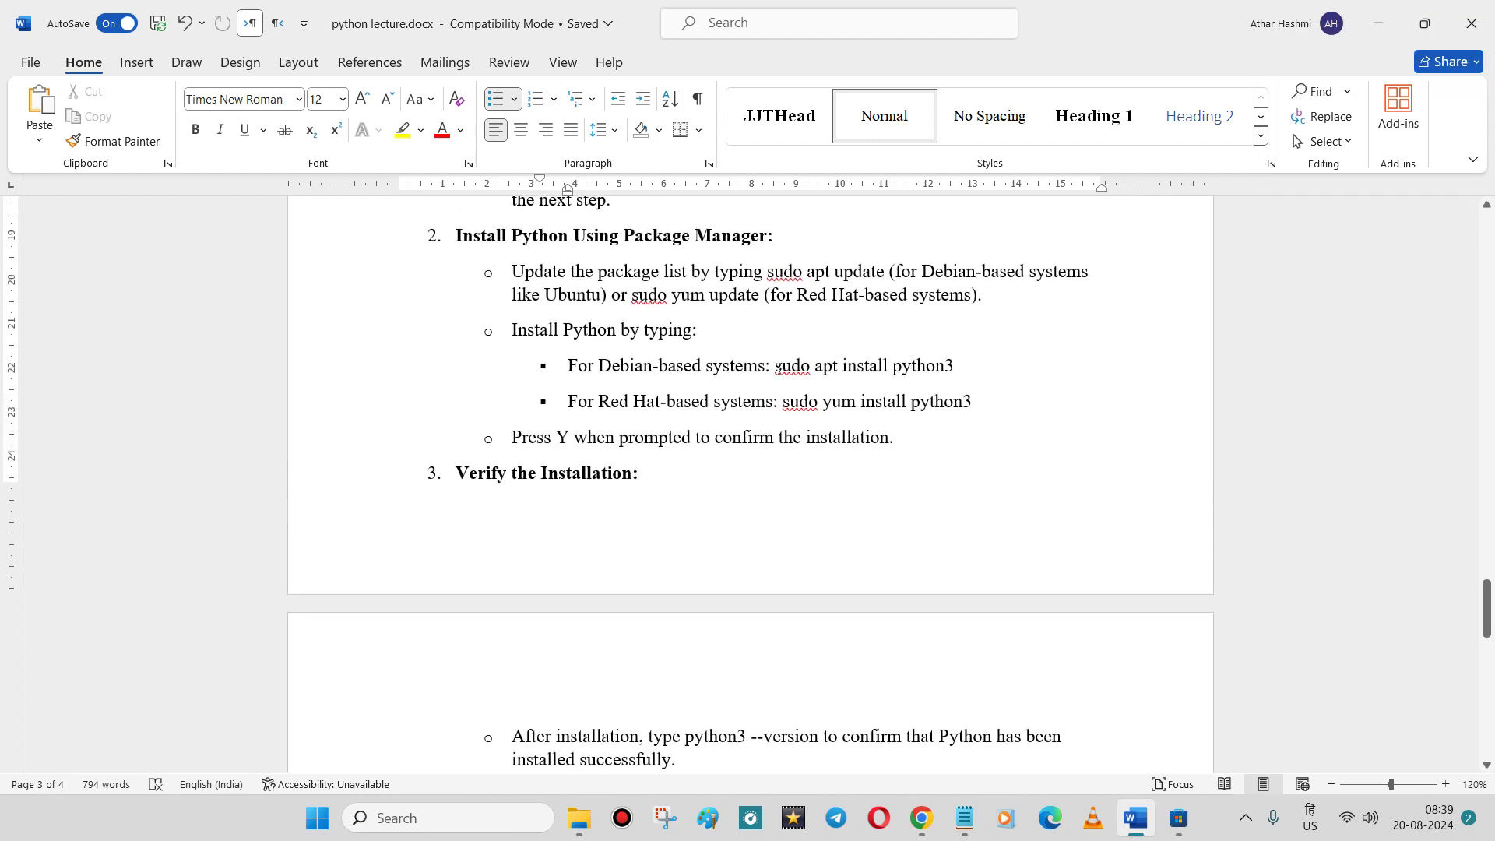
drag(776, 367, 955, 366)
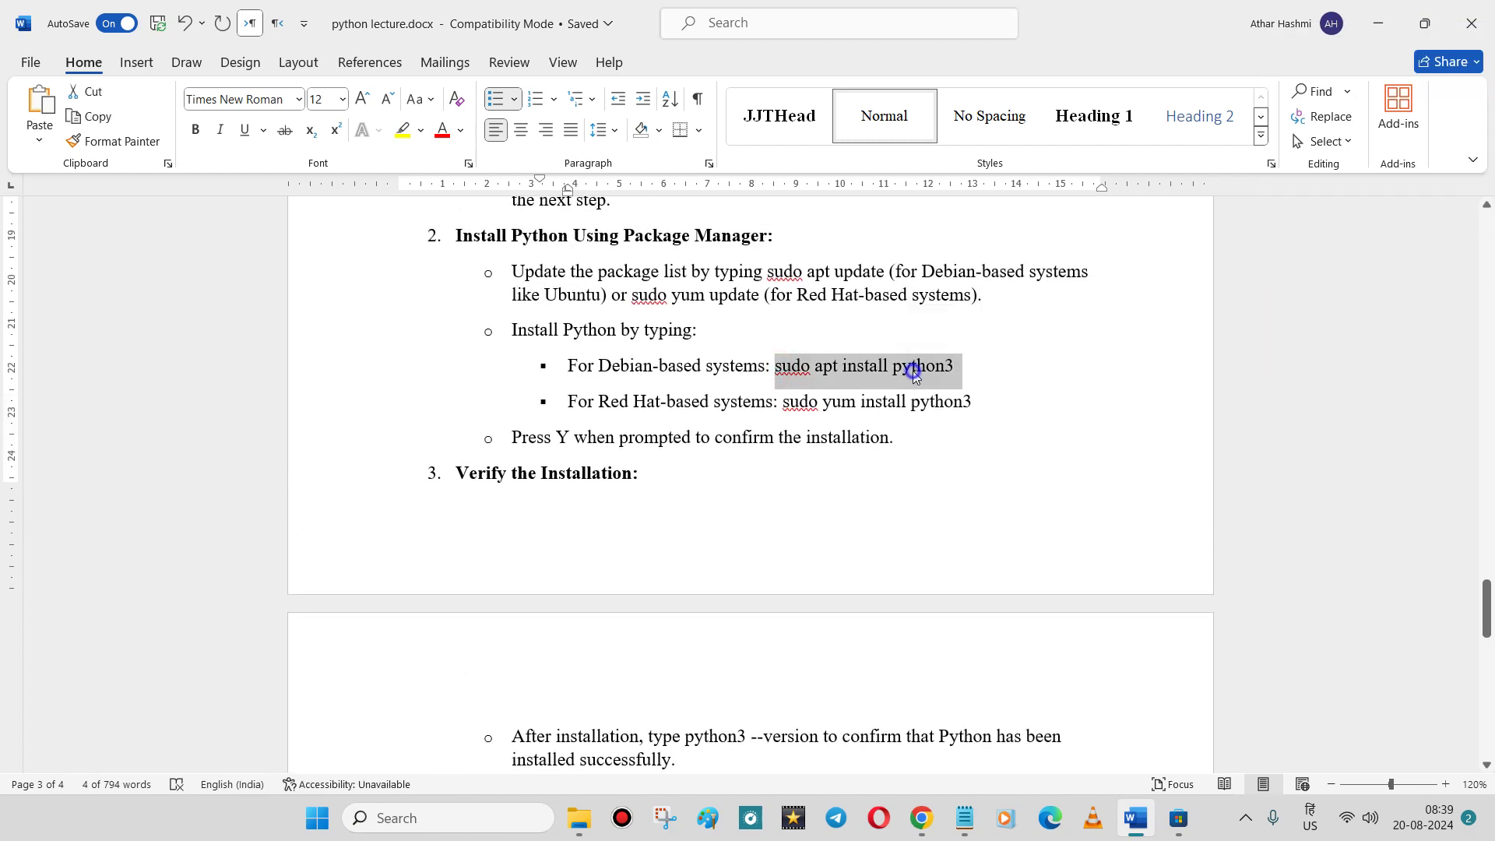
right_click(913, 368)
click(947, 395)
Switch to Microsoft Store, try to launch Ubuntu from its product page, and dismiss its terminal
click(1179, 818)
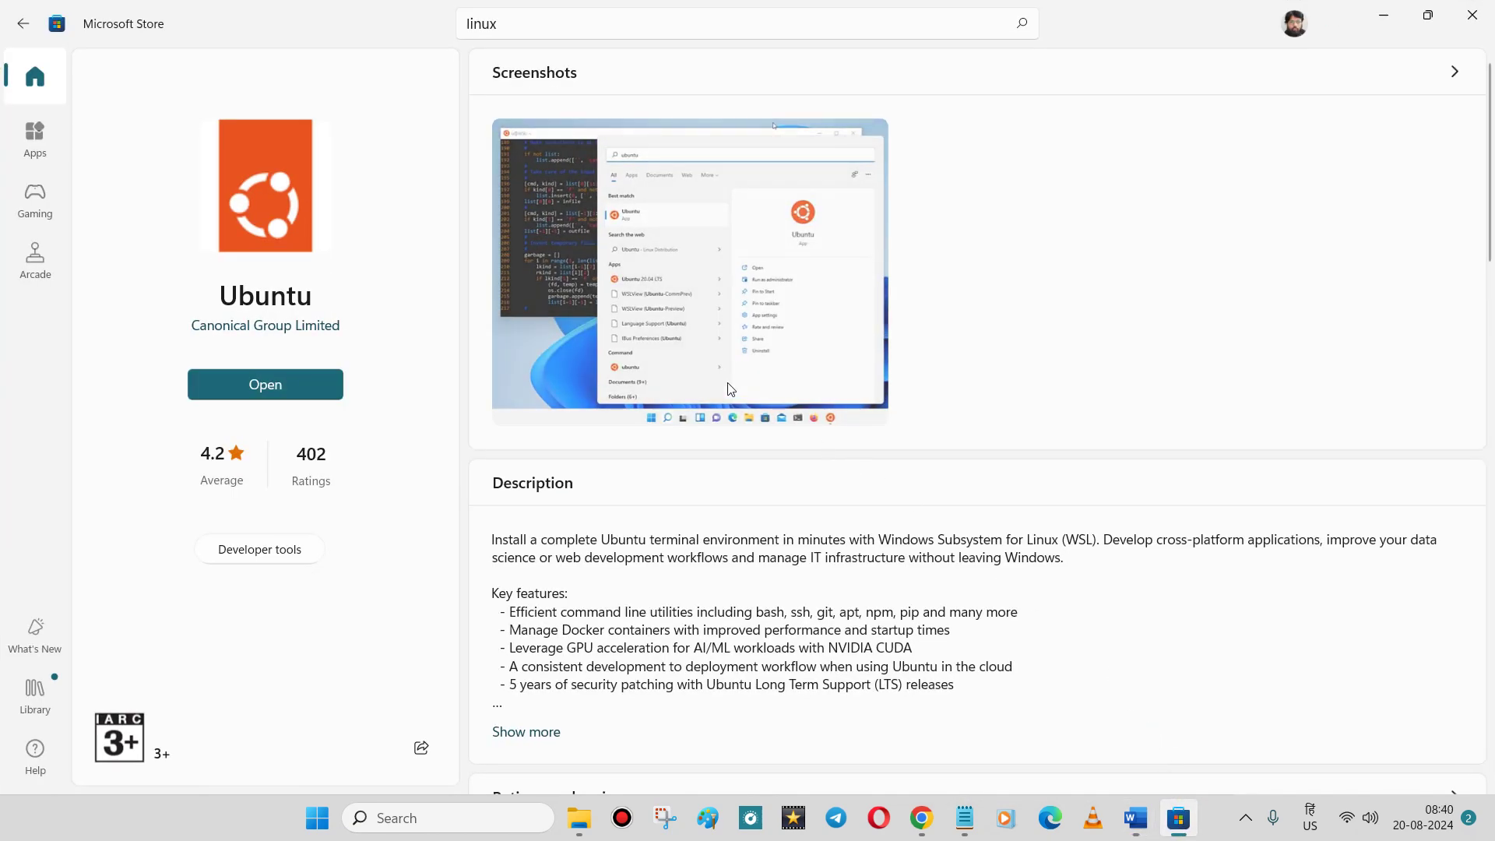
click(301, 380)
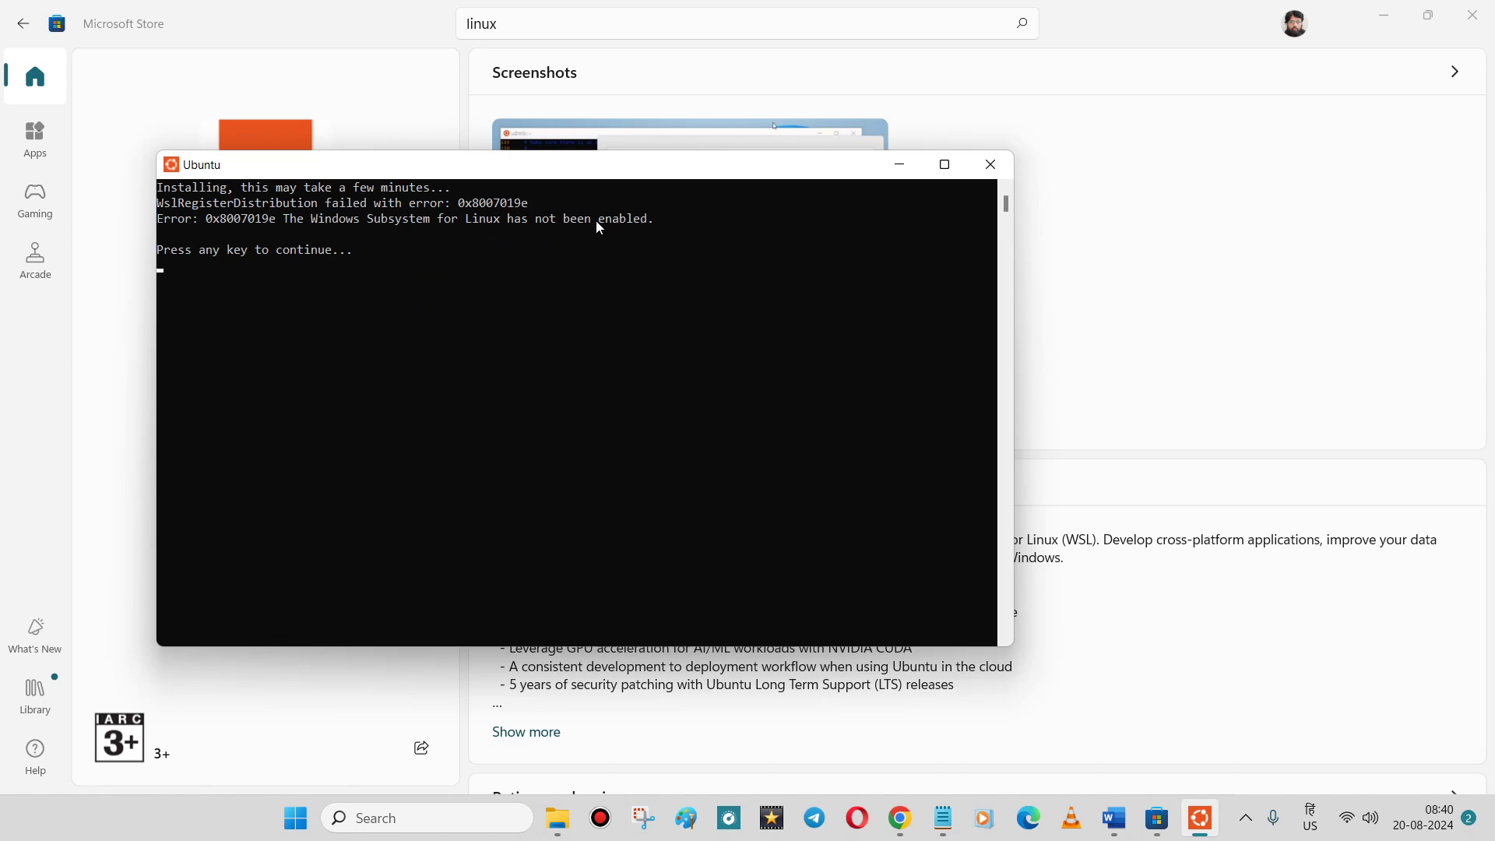
key(Return)
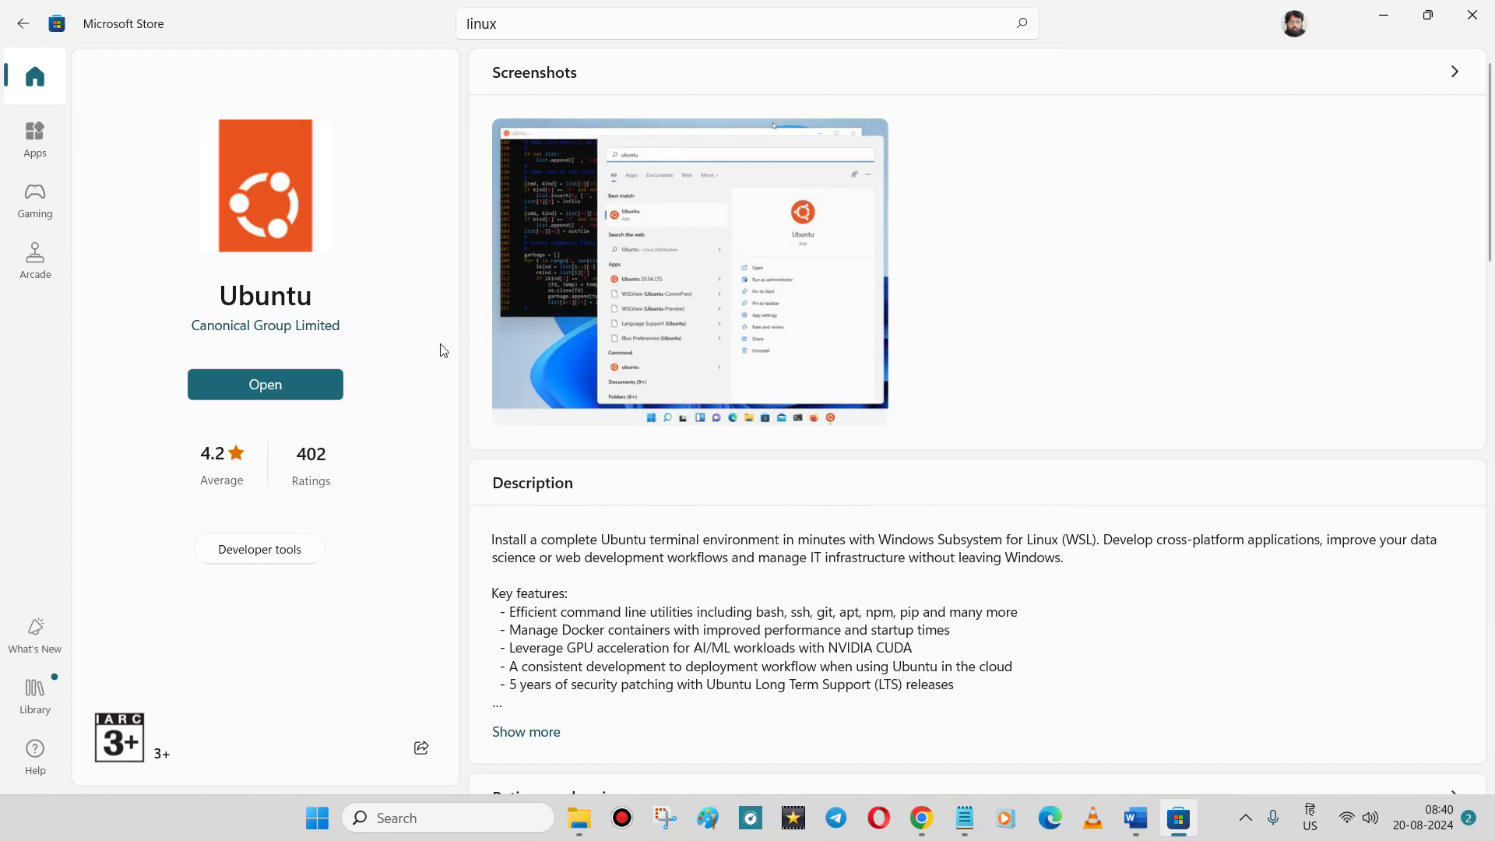
Minimize the Microsoft Store and Chrome windows and highlight the "Subsystem for Linux" part of the error text in the Ubuntu window
click(1398, 7)
click(1382, 11)
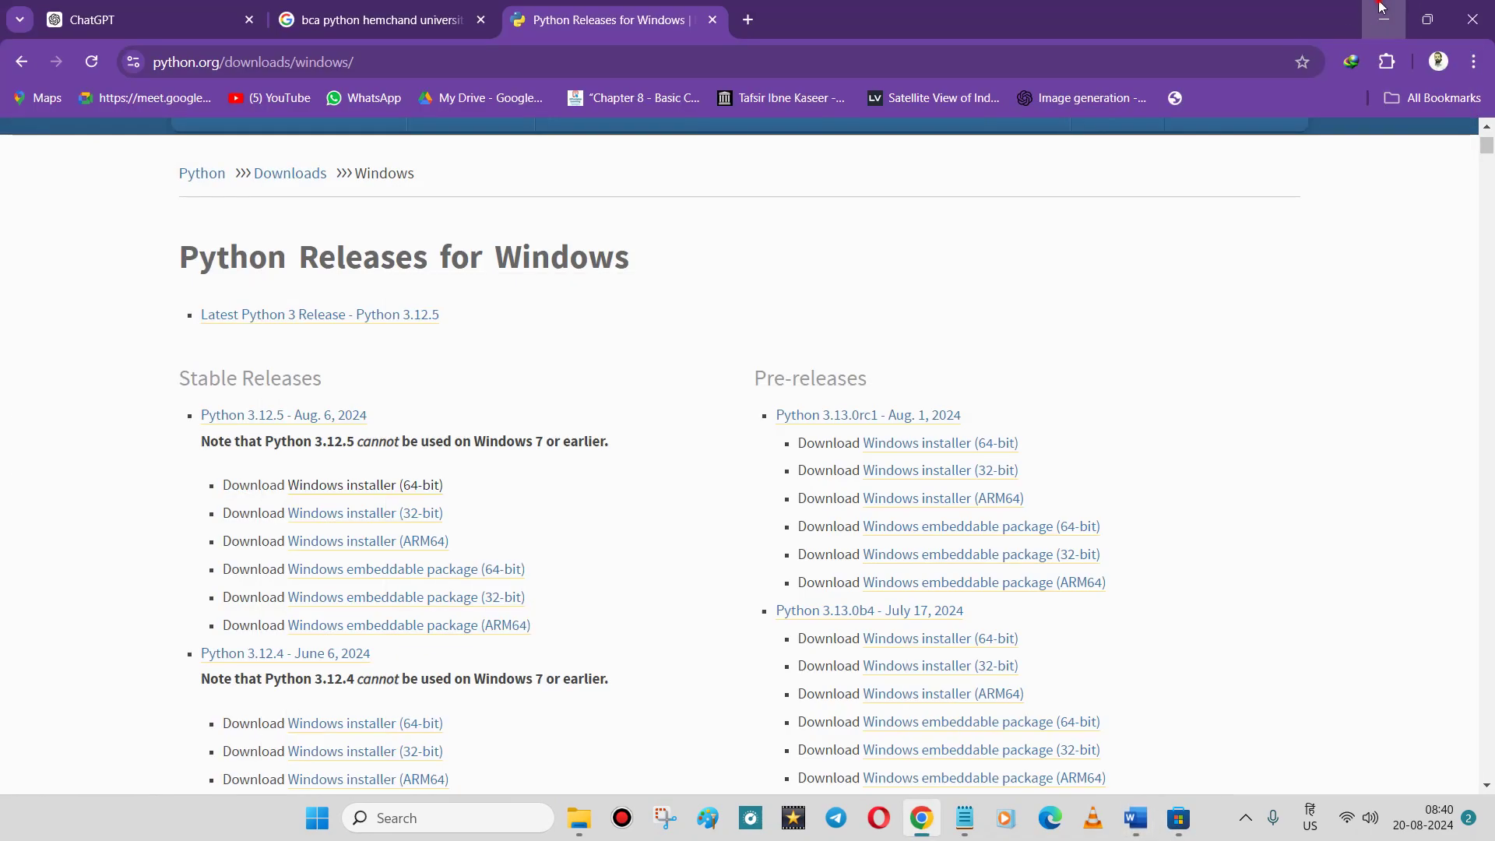
click(1382, 7)
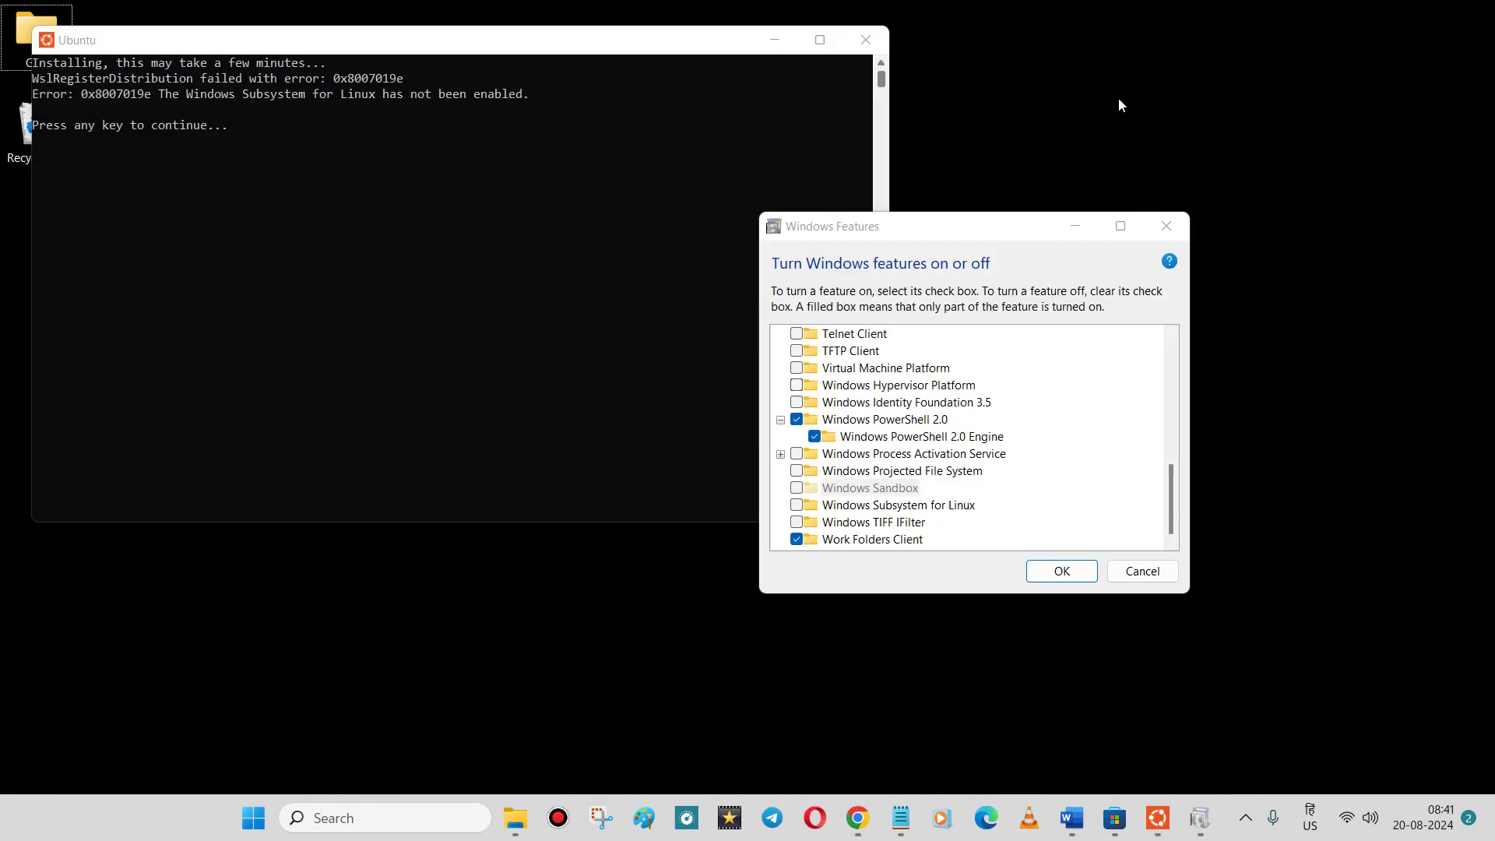
click(165, 100)
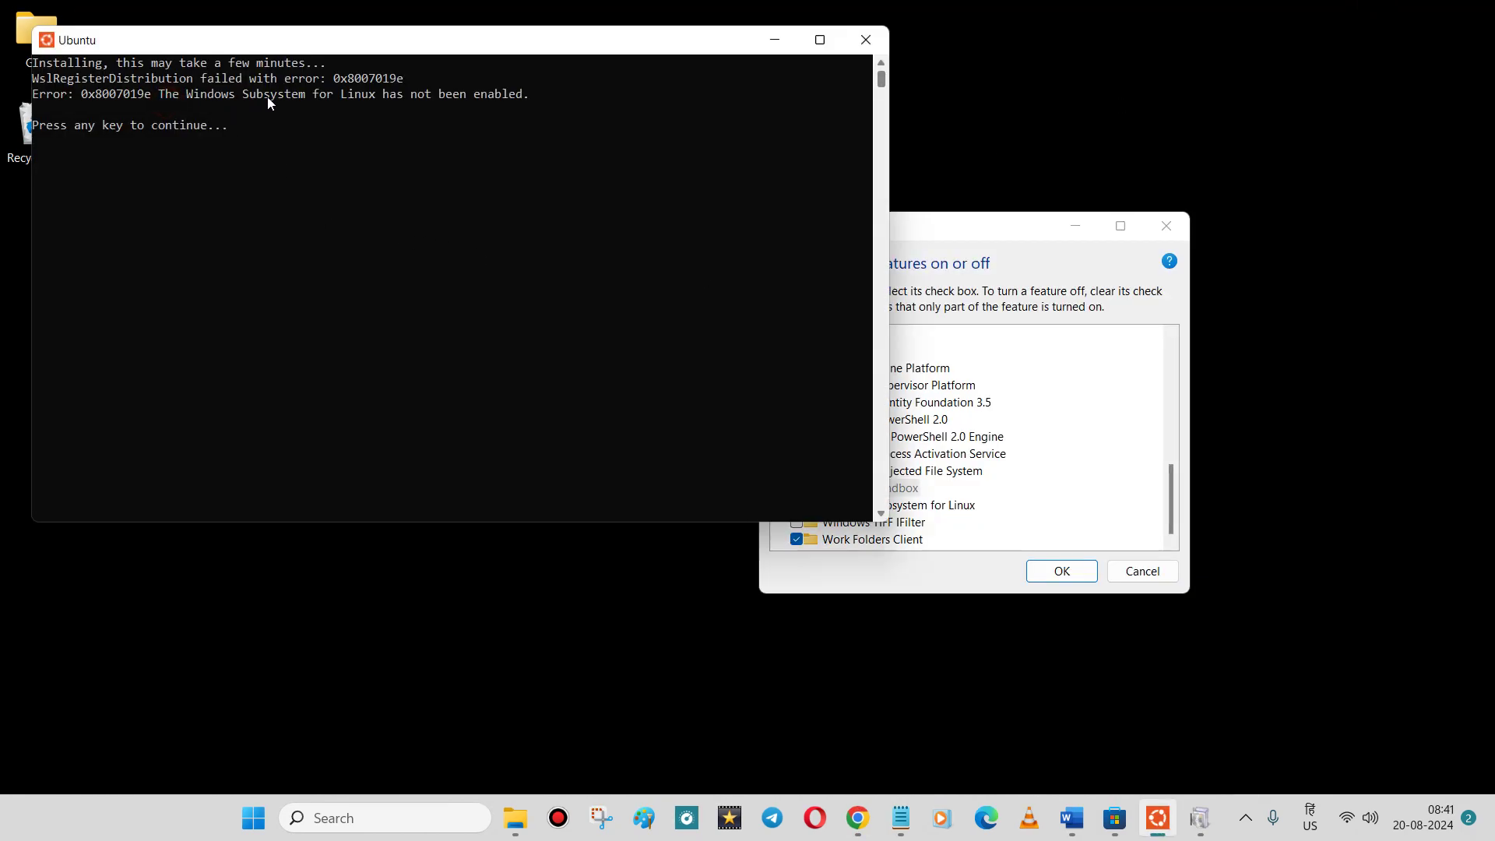
drag(243, 95, 416, 95)
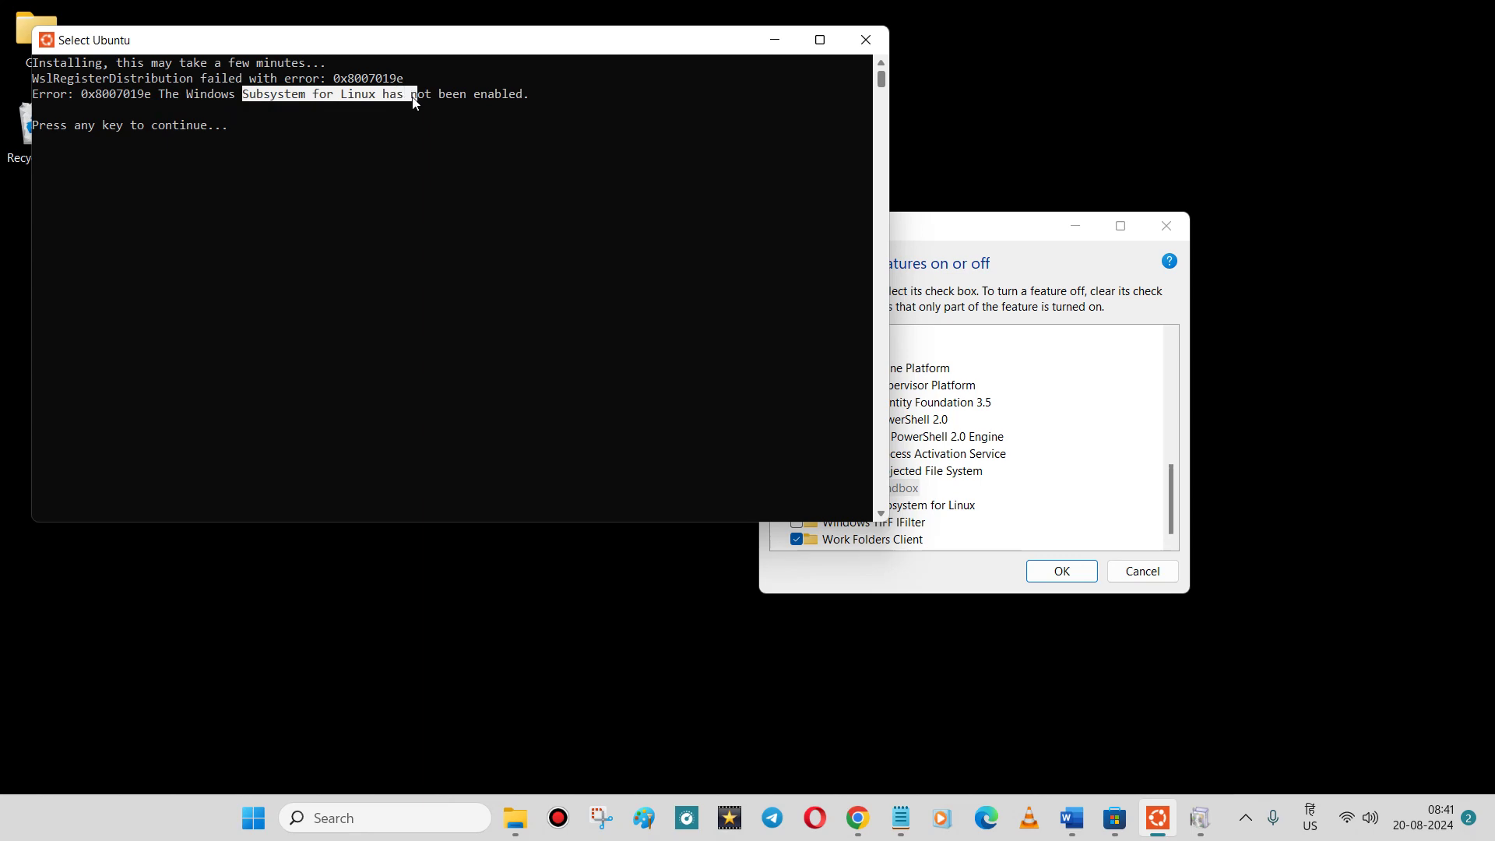
Enable the Windows Subsystem for Linux feature in Windows Features and apply the change
click(973, 226)
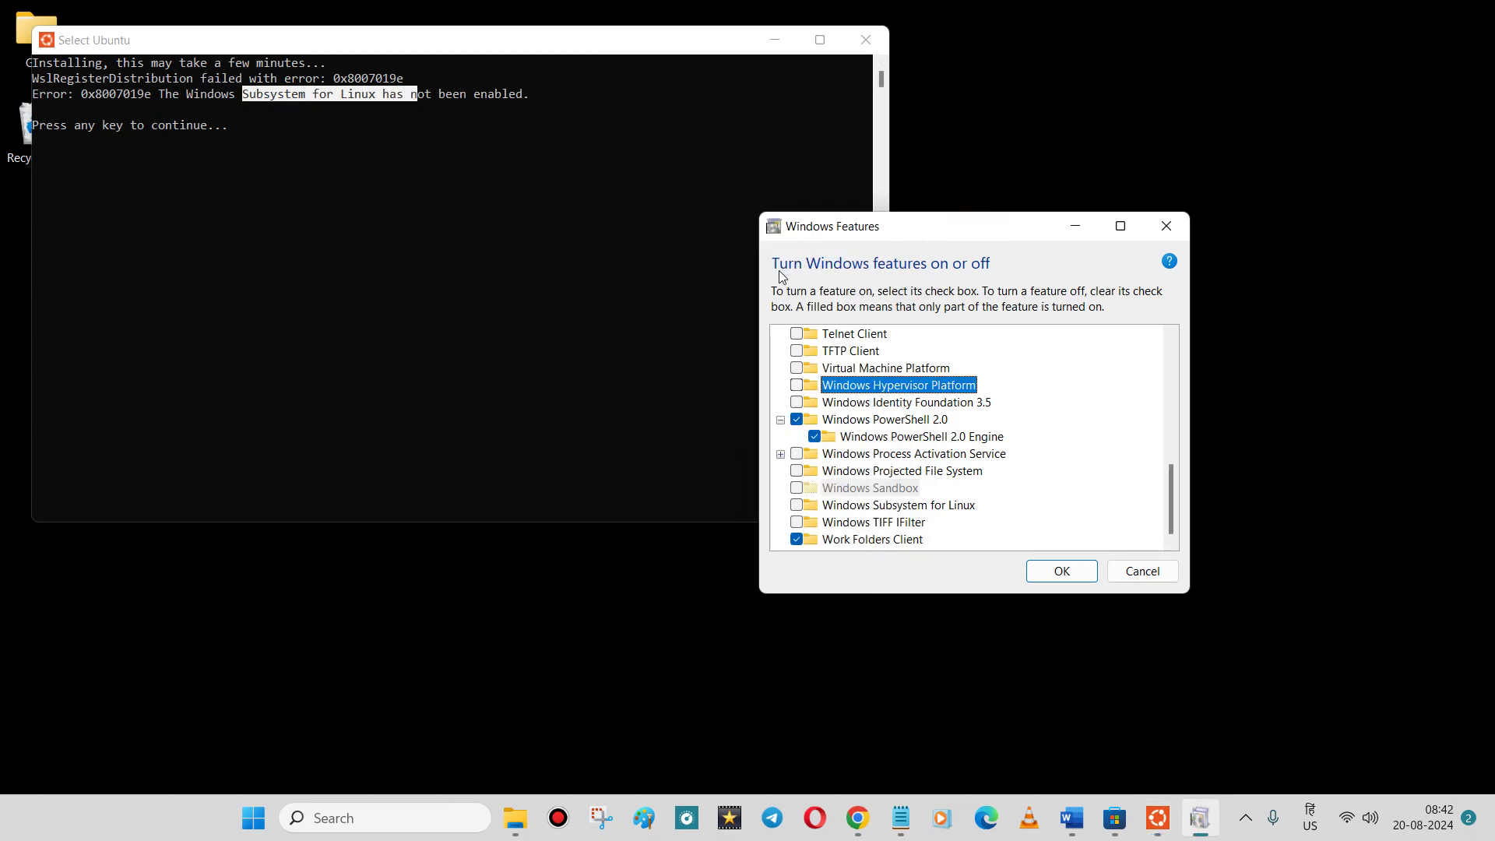
click(797, 505)
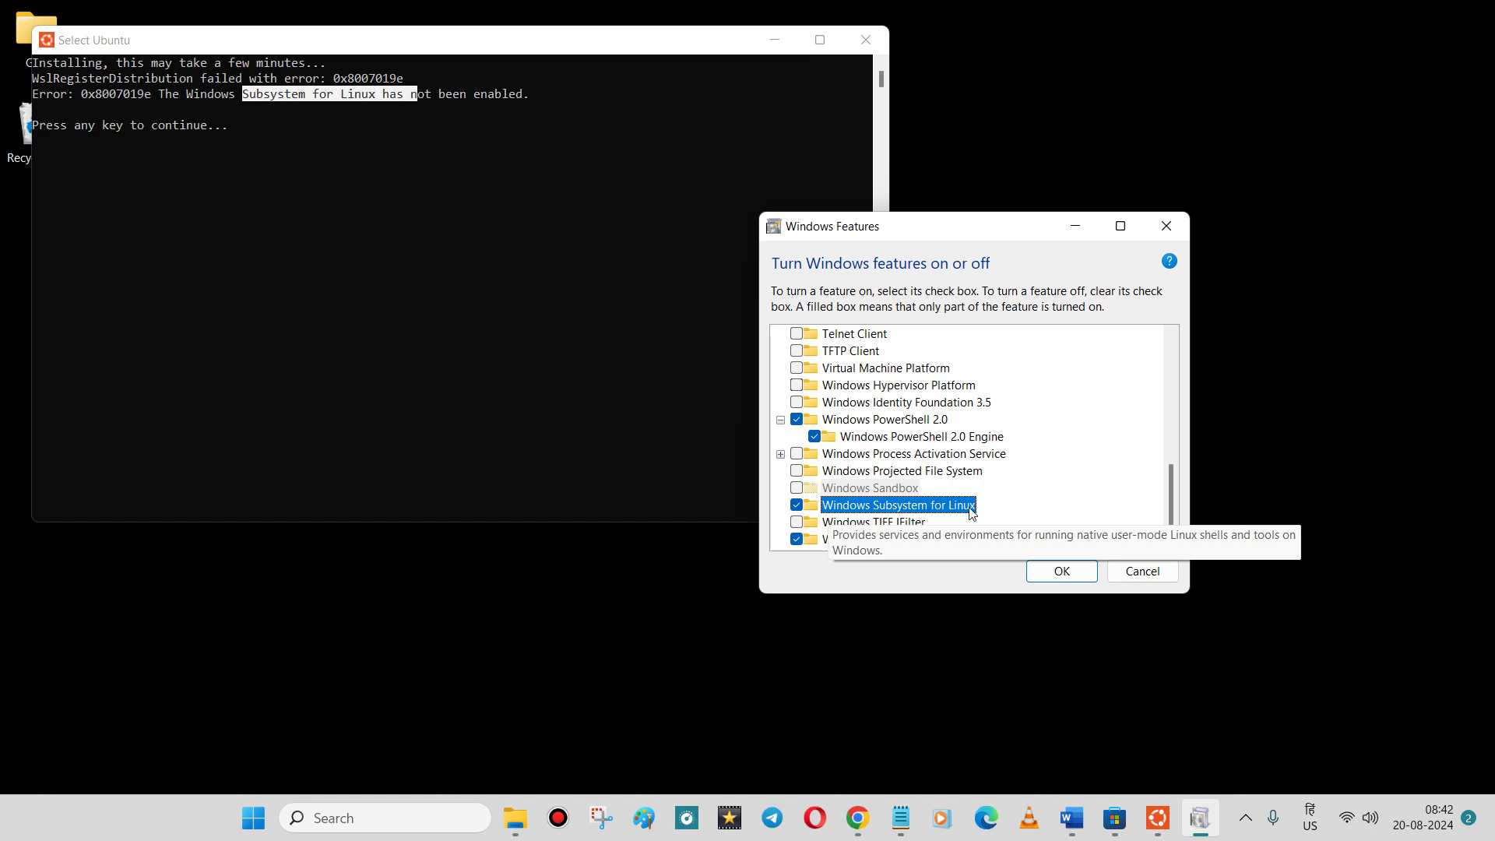
click(1045, 570)
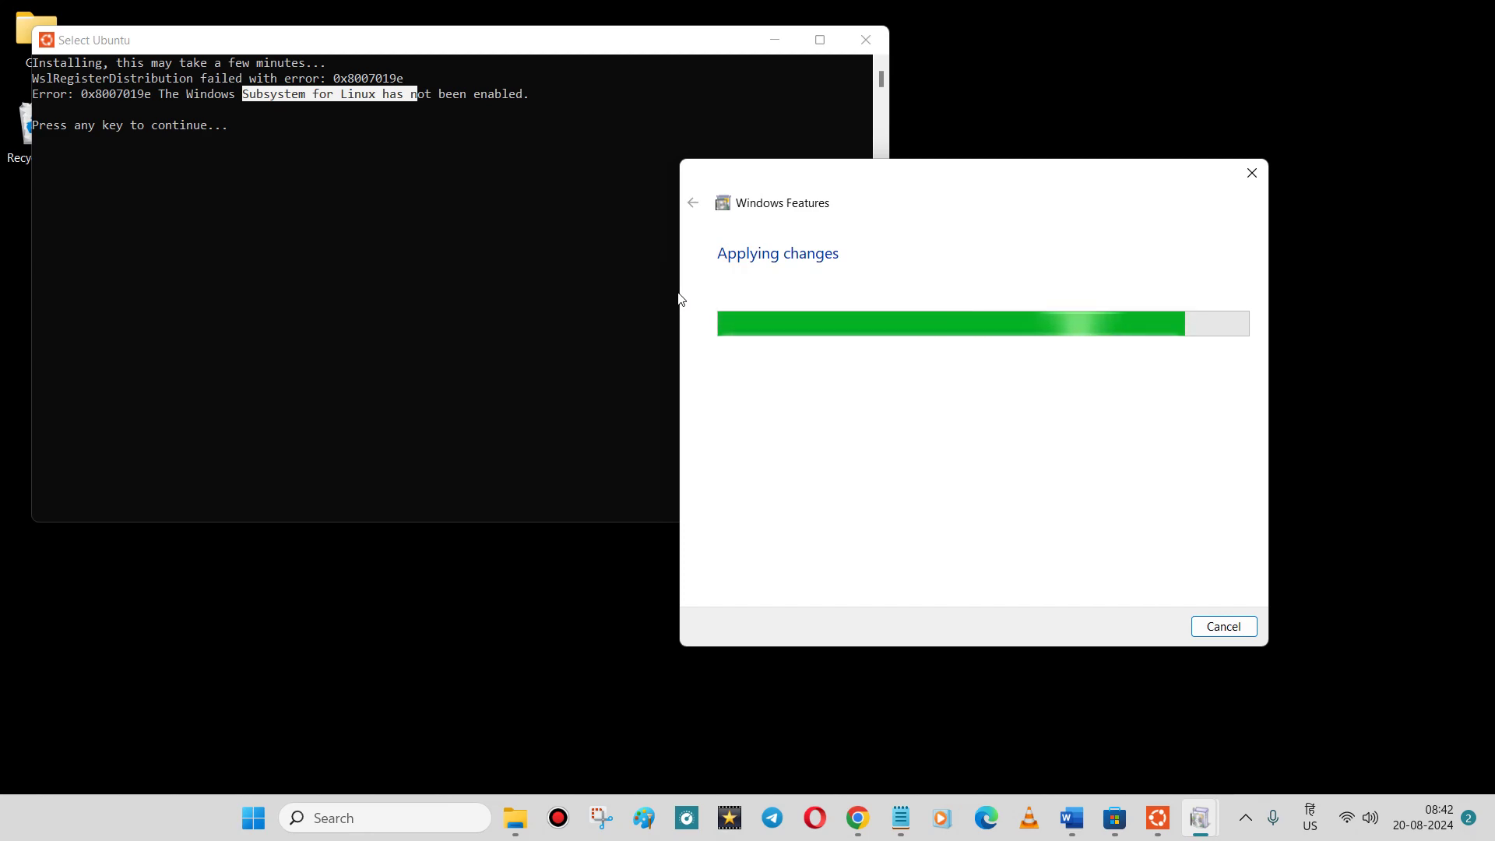
Close the Ubuntu terminal window and finish the Windows Features setup without restarting the PC
click(552, 209)
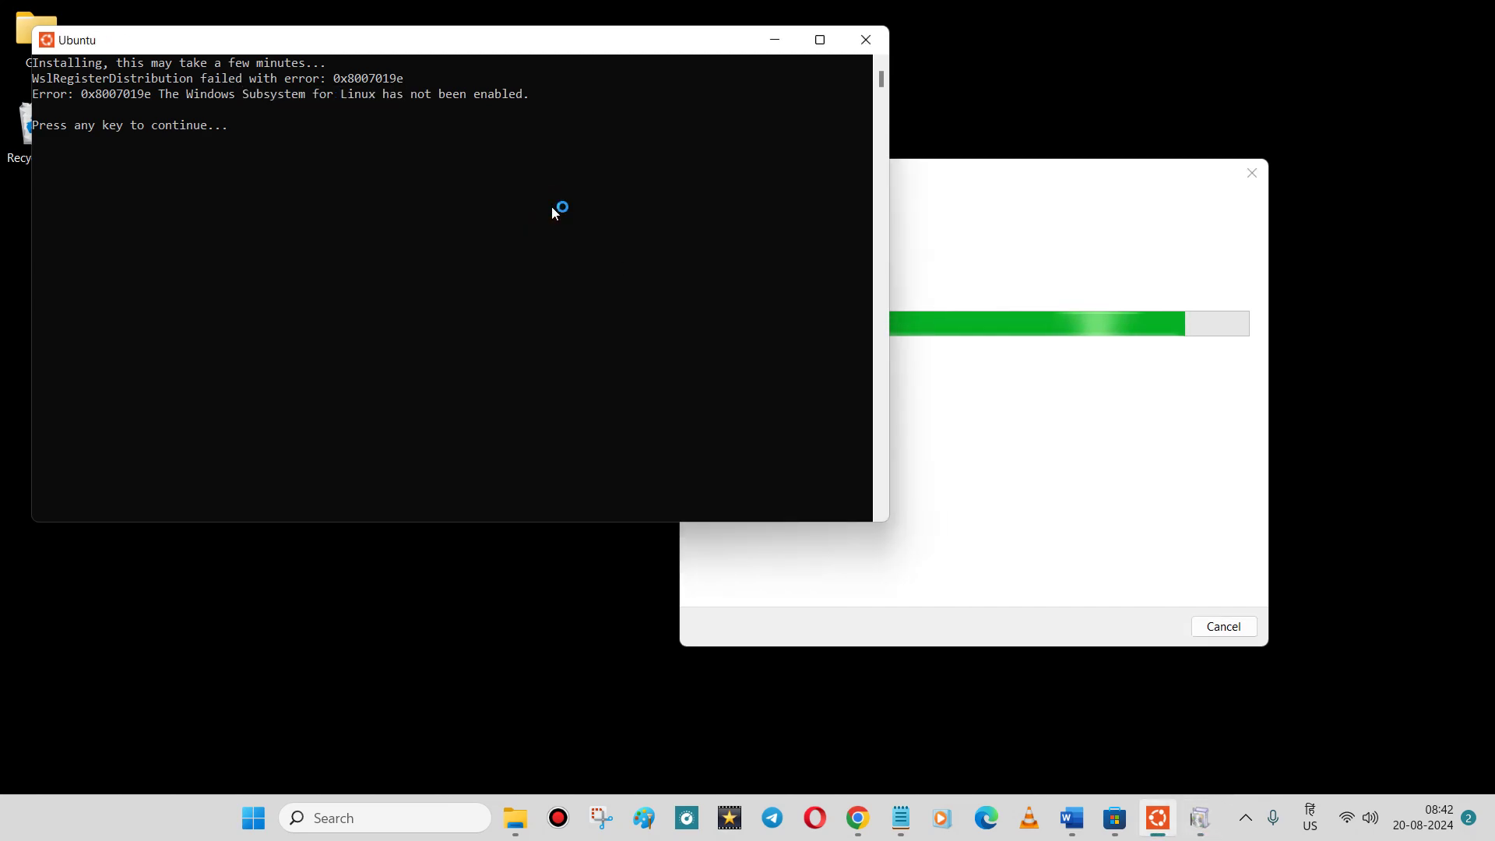
click(552, 209)
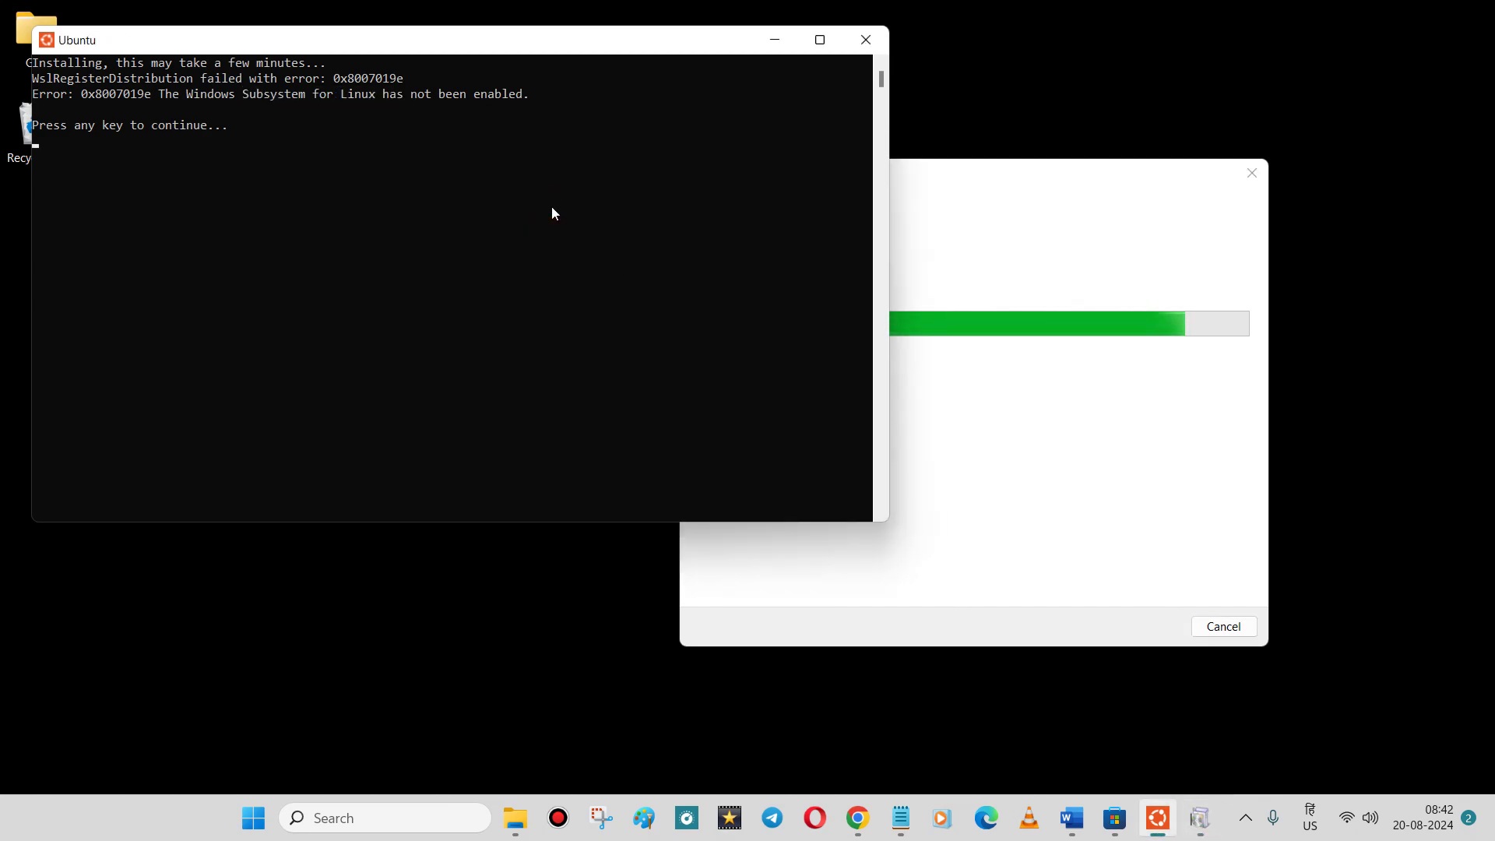
click(850, 43)
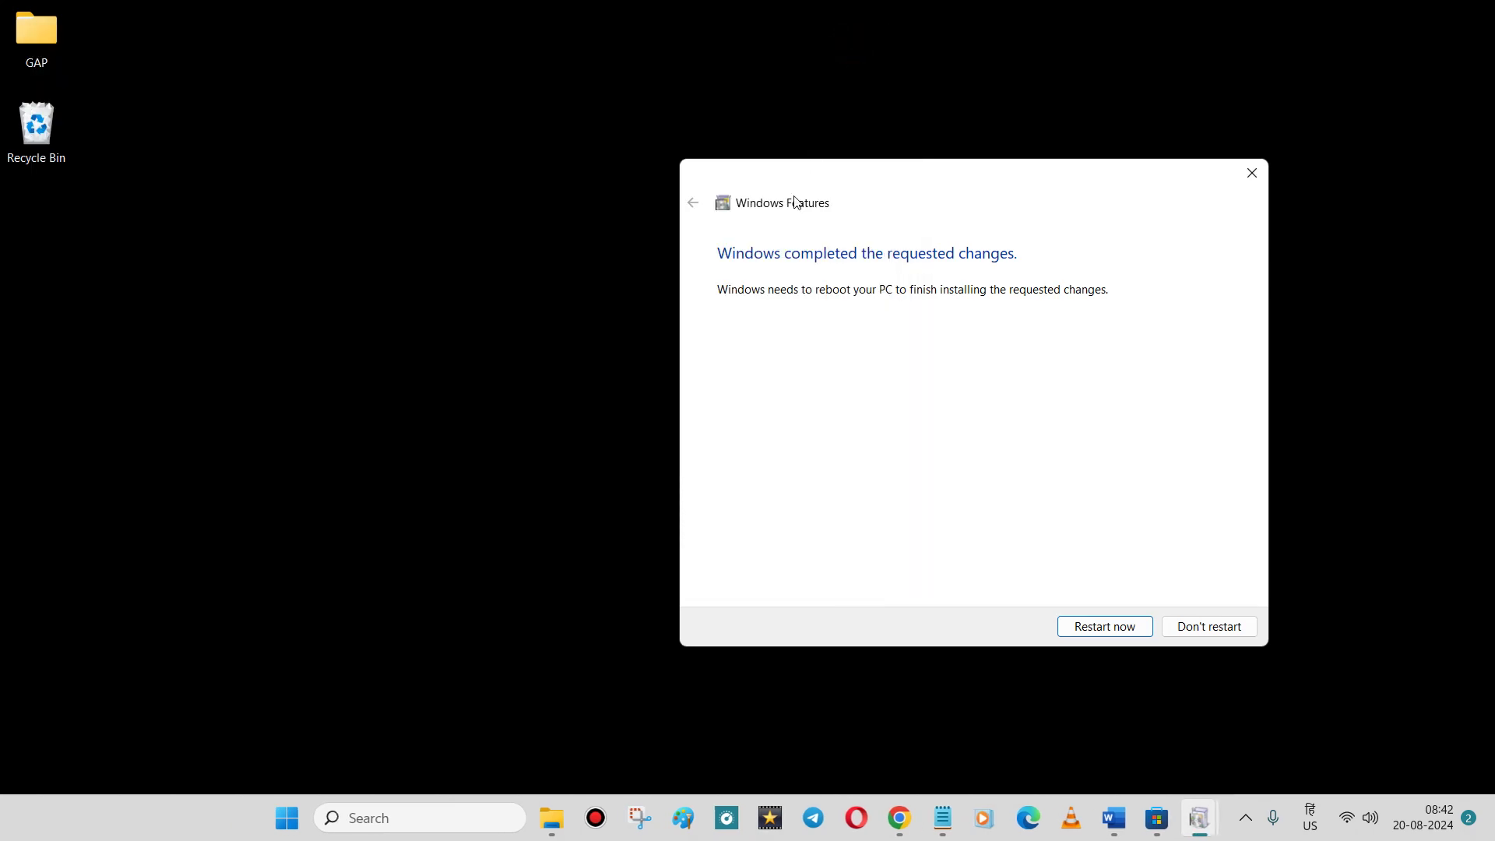
click(1177, 632)
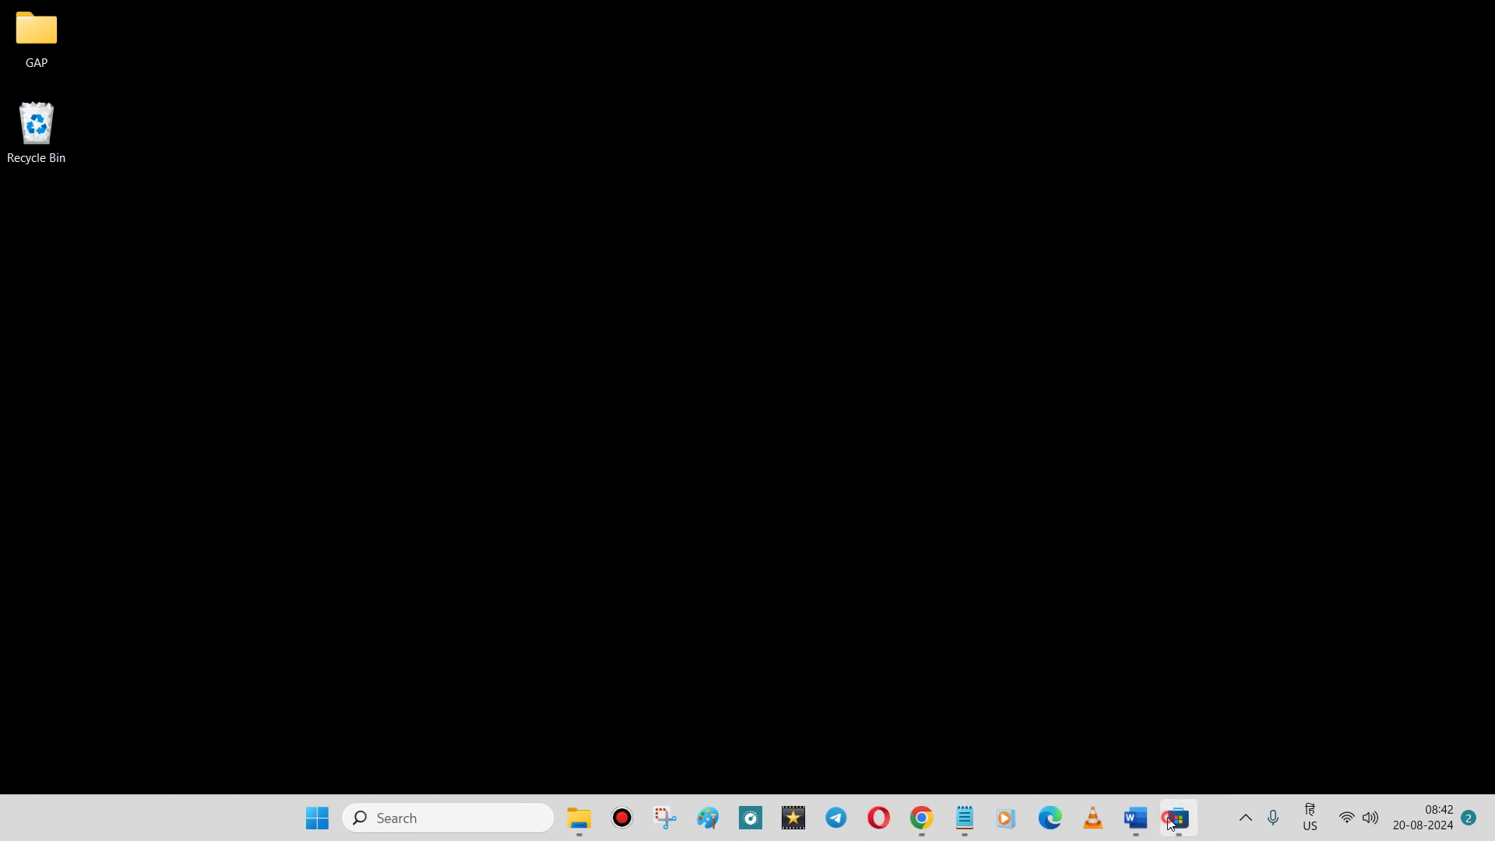
Return to Microsoft Store, try again to launch Ubuntu, and dismiss the terminal
click(1178, 816)
click(218, 391)
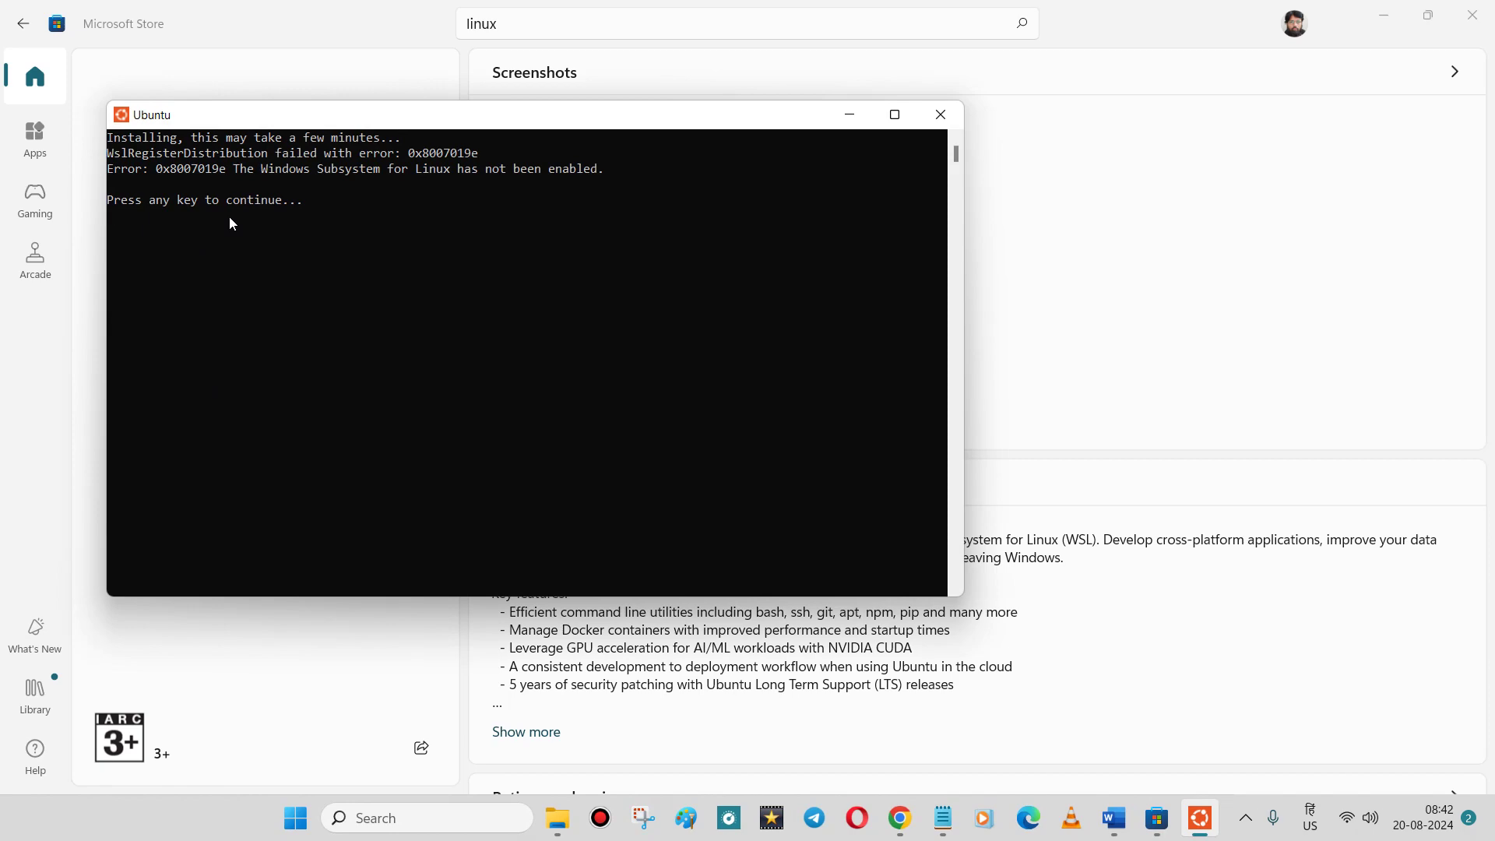
key(Return)
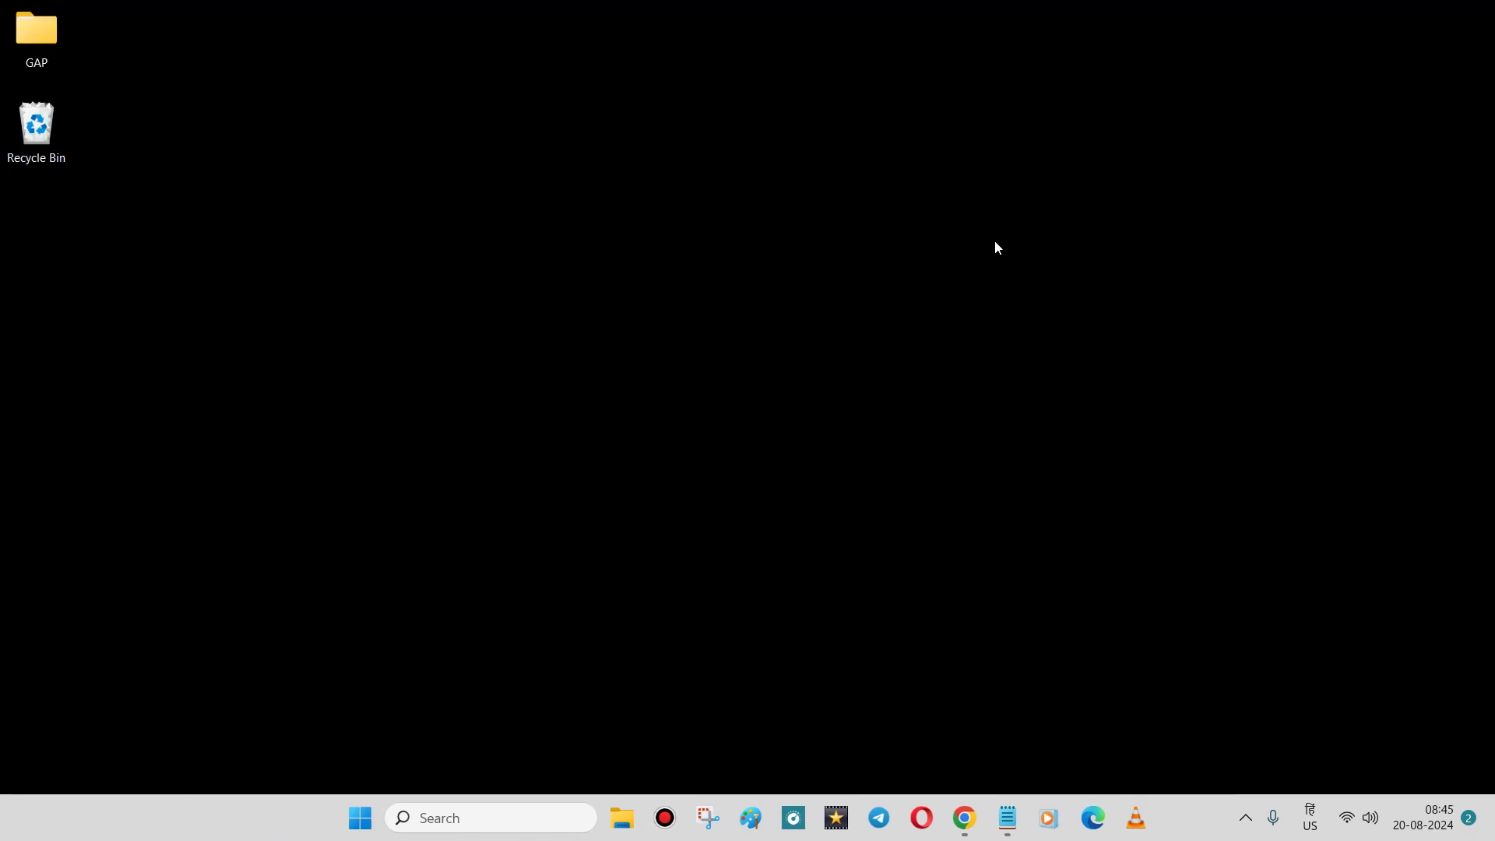
Try to launch the recently added Ubuntu app from Windows Start and dismiss its terminal
click(363, 802)
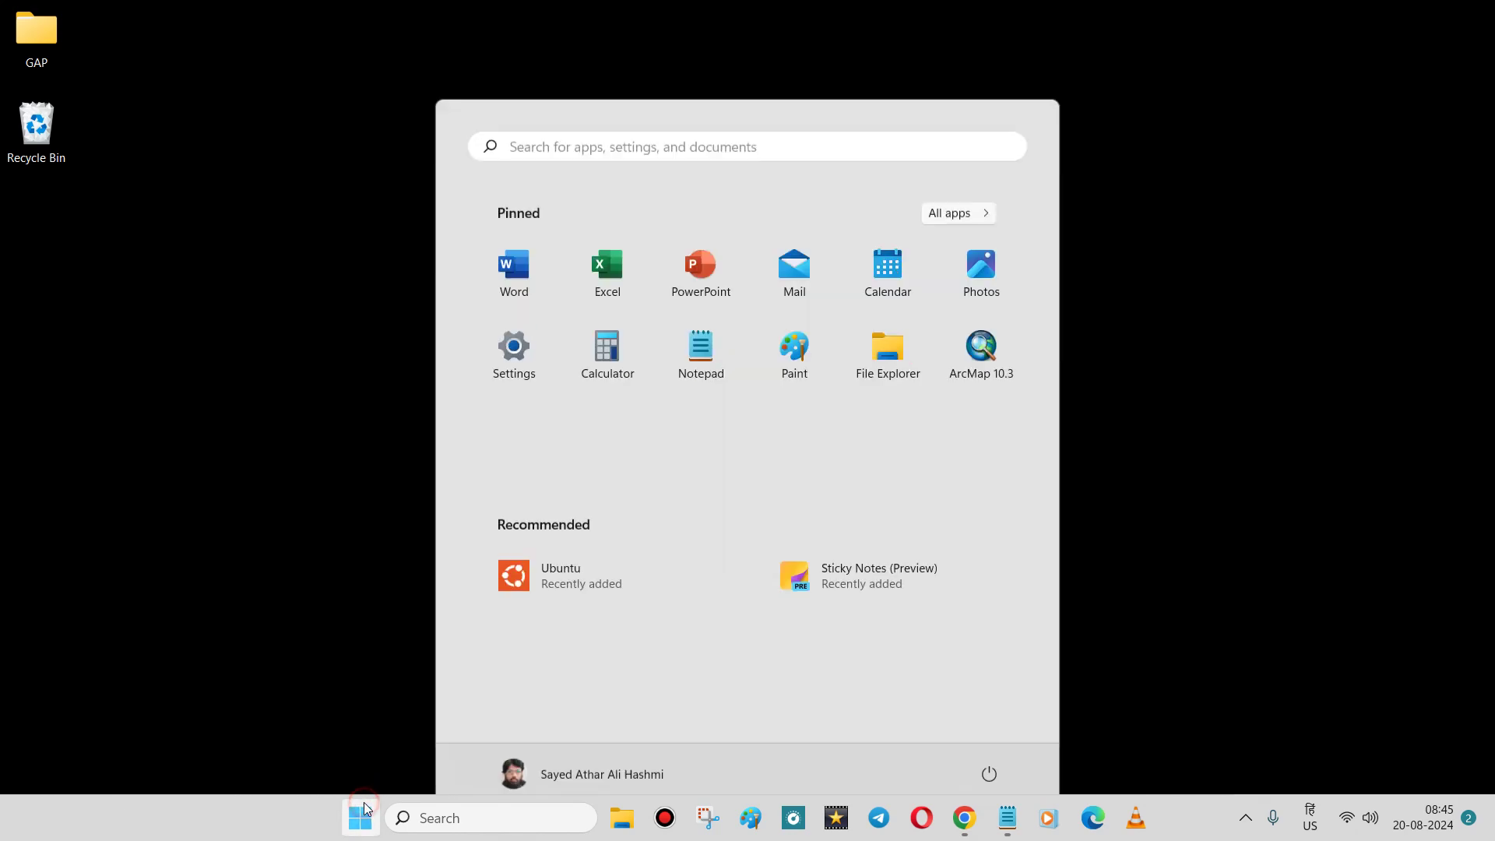
click(592, 565)
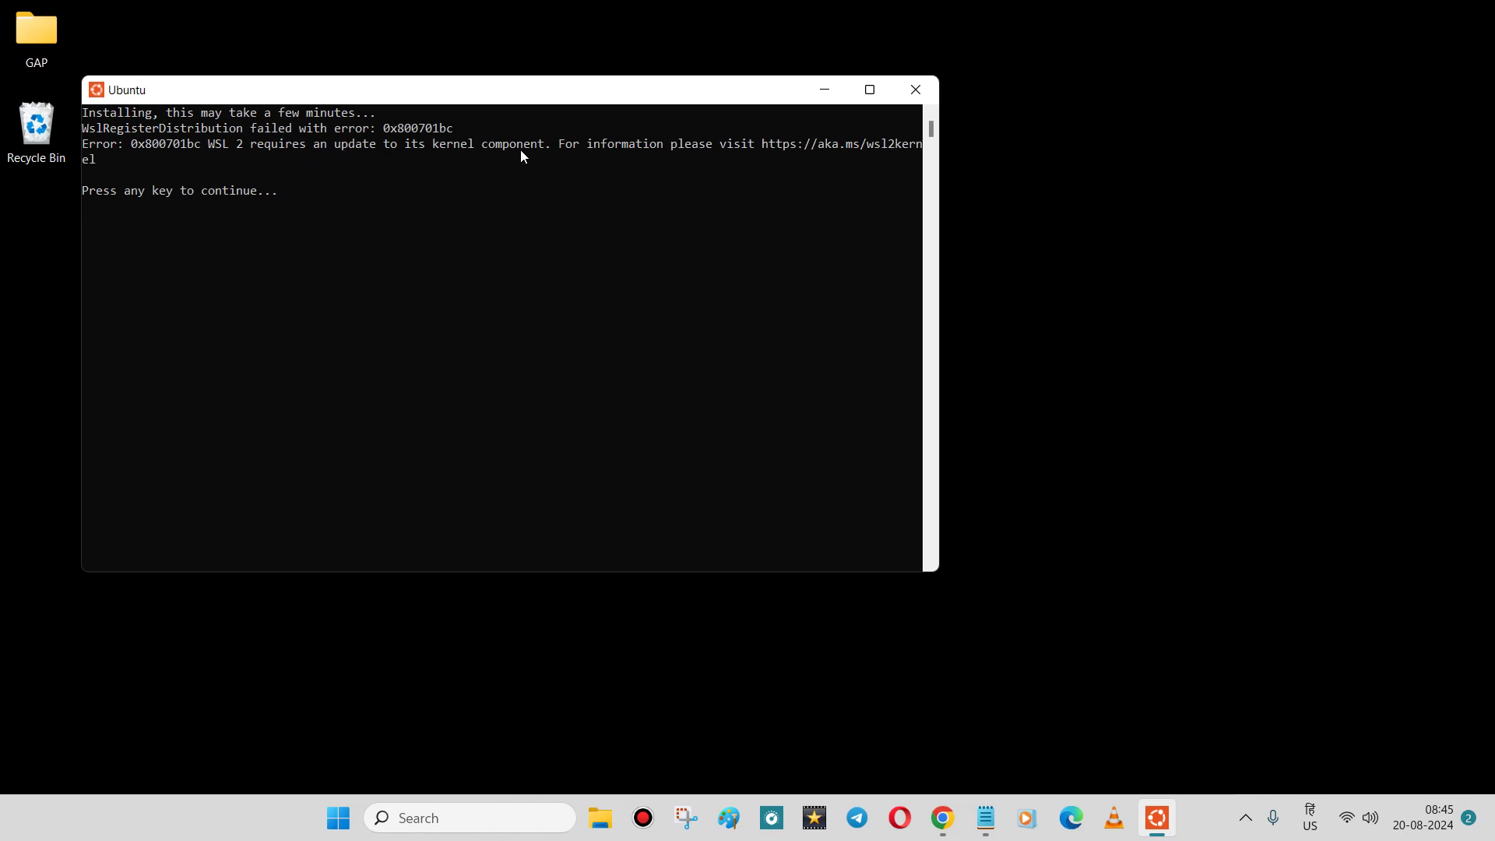
key(Return)
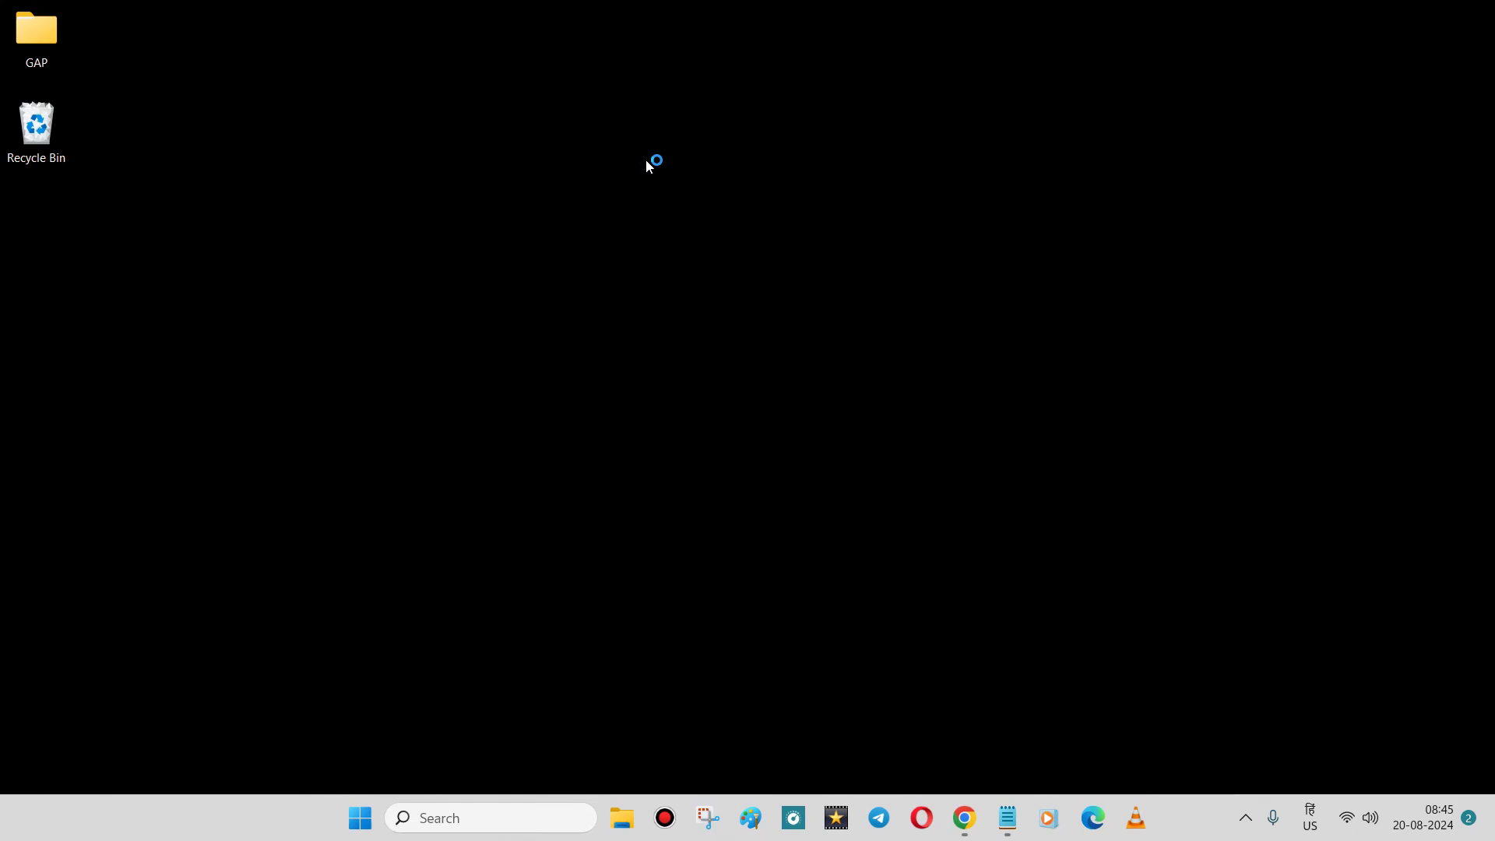
Bring up the Python Releases for Windows page in Chrome, search Windows for "pytho", and dismiss the search
click(964, 818)
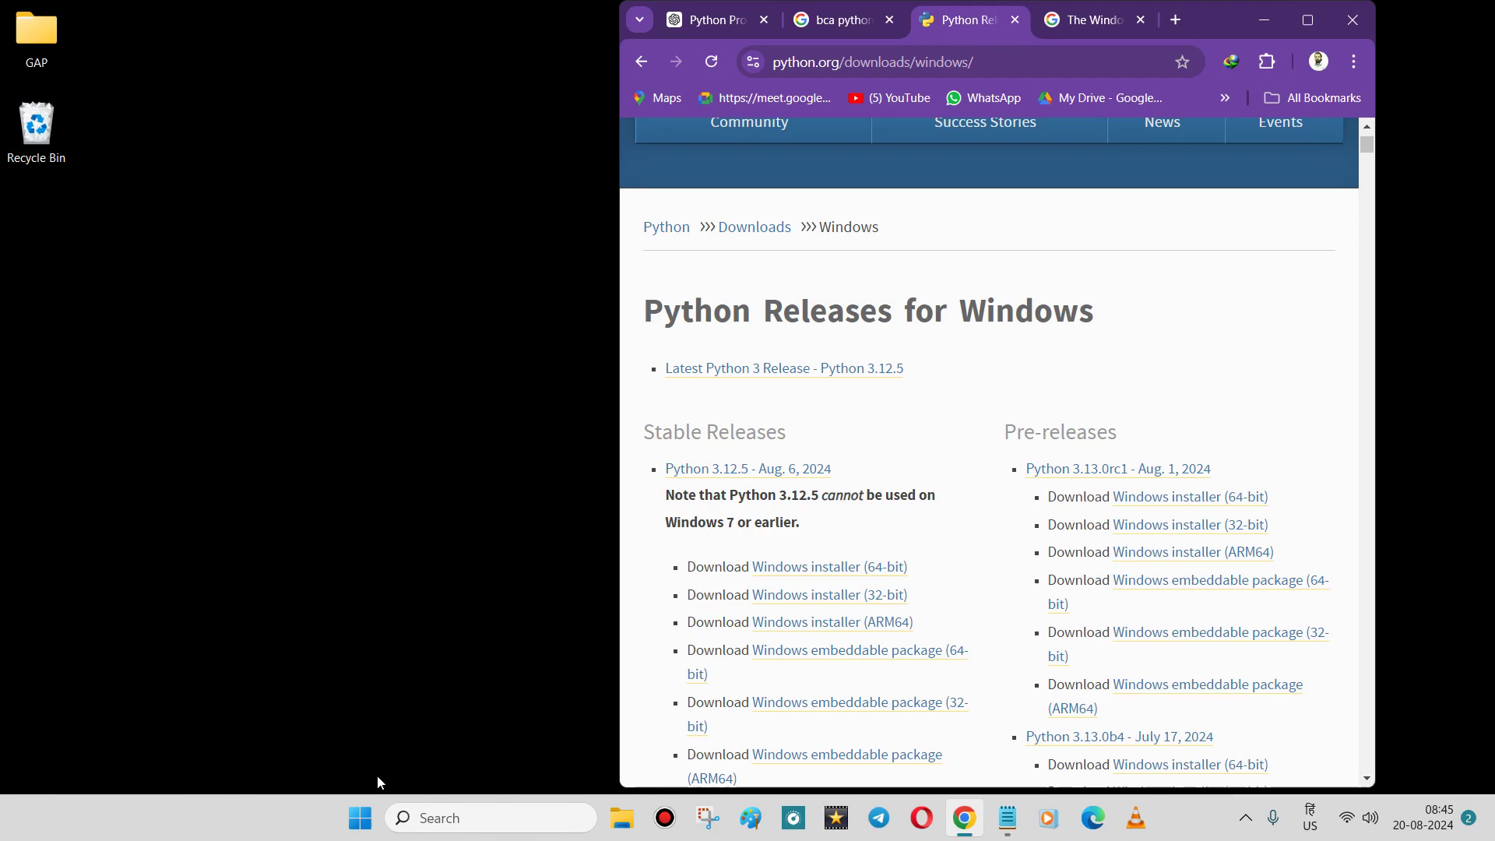
click(360, 814)
text(pytho)
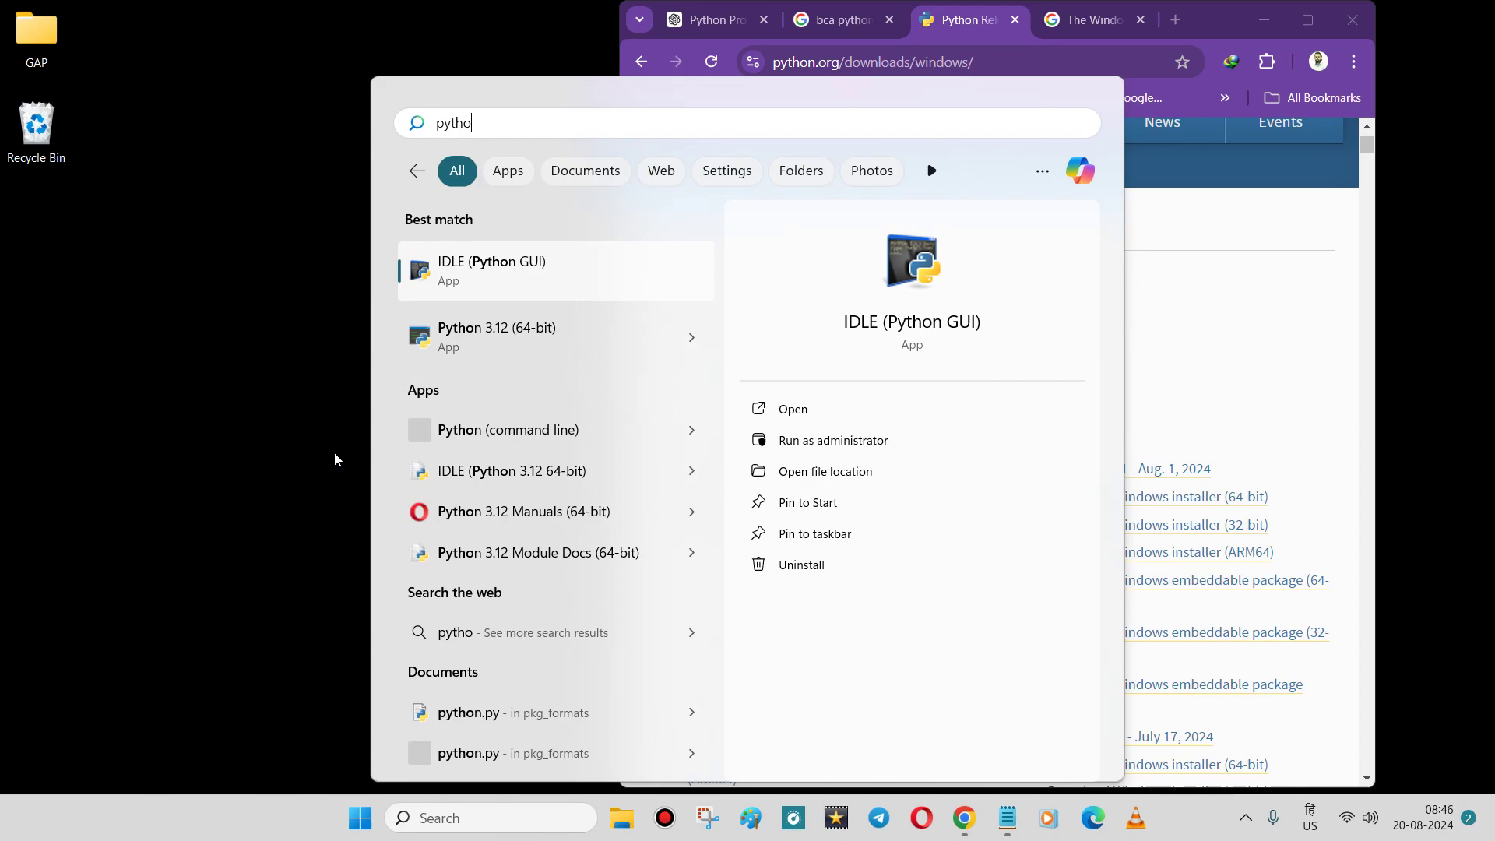
click(325, 637)
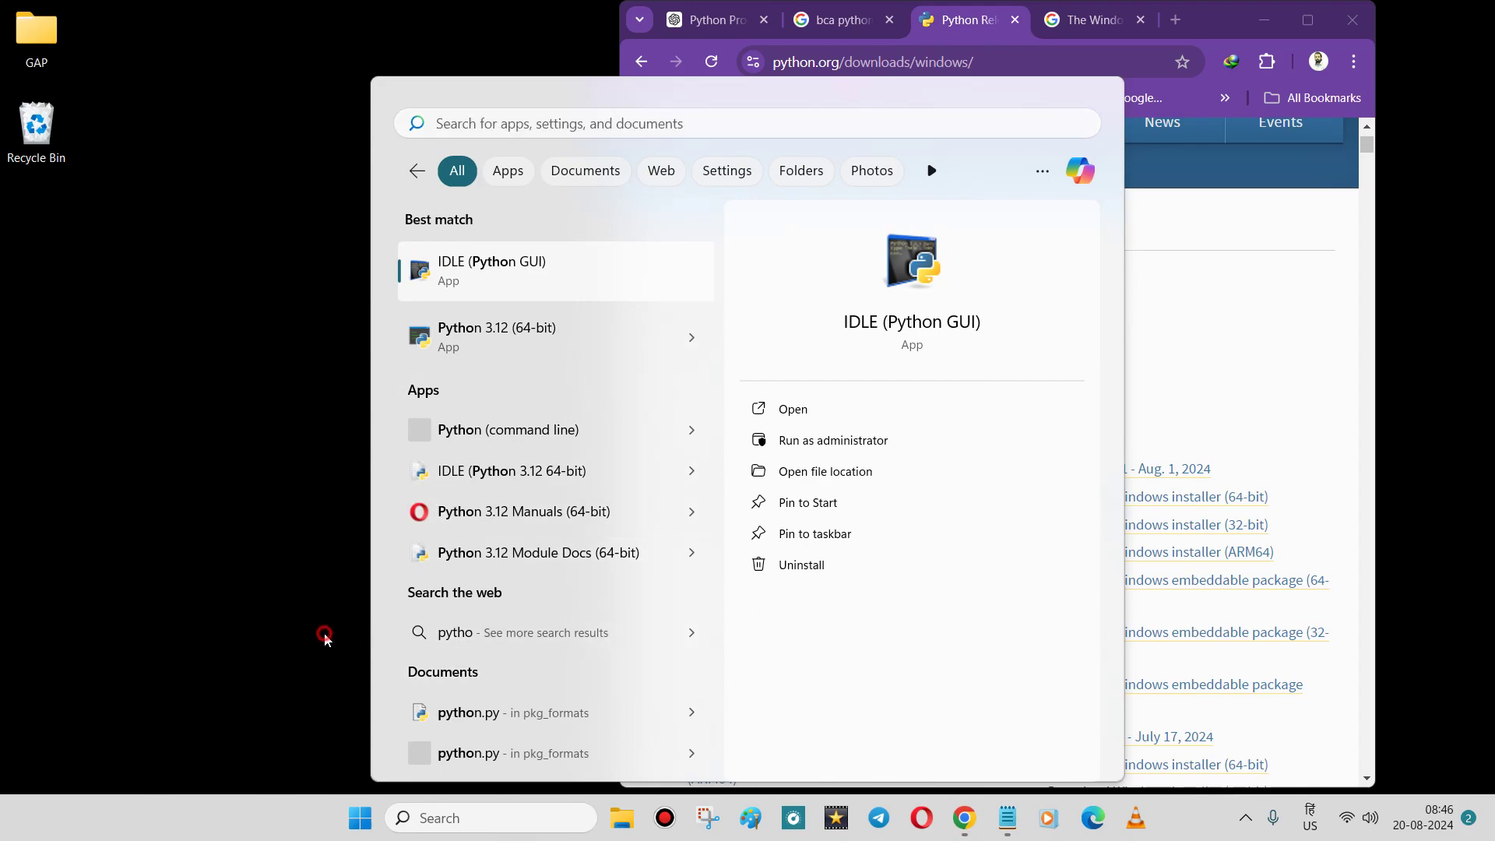
Launch Word and bring up the python lecture.docx document
key(super)
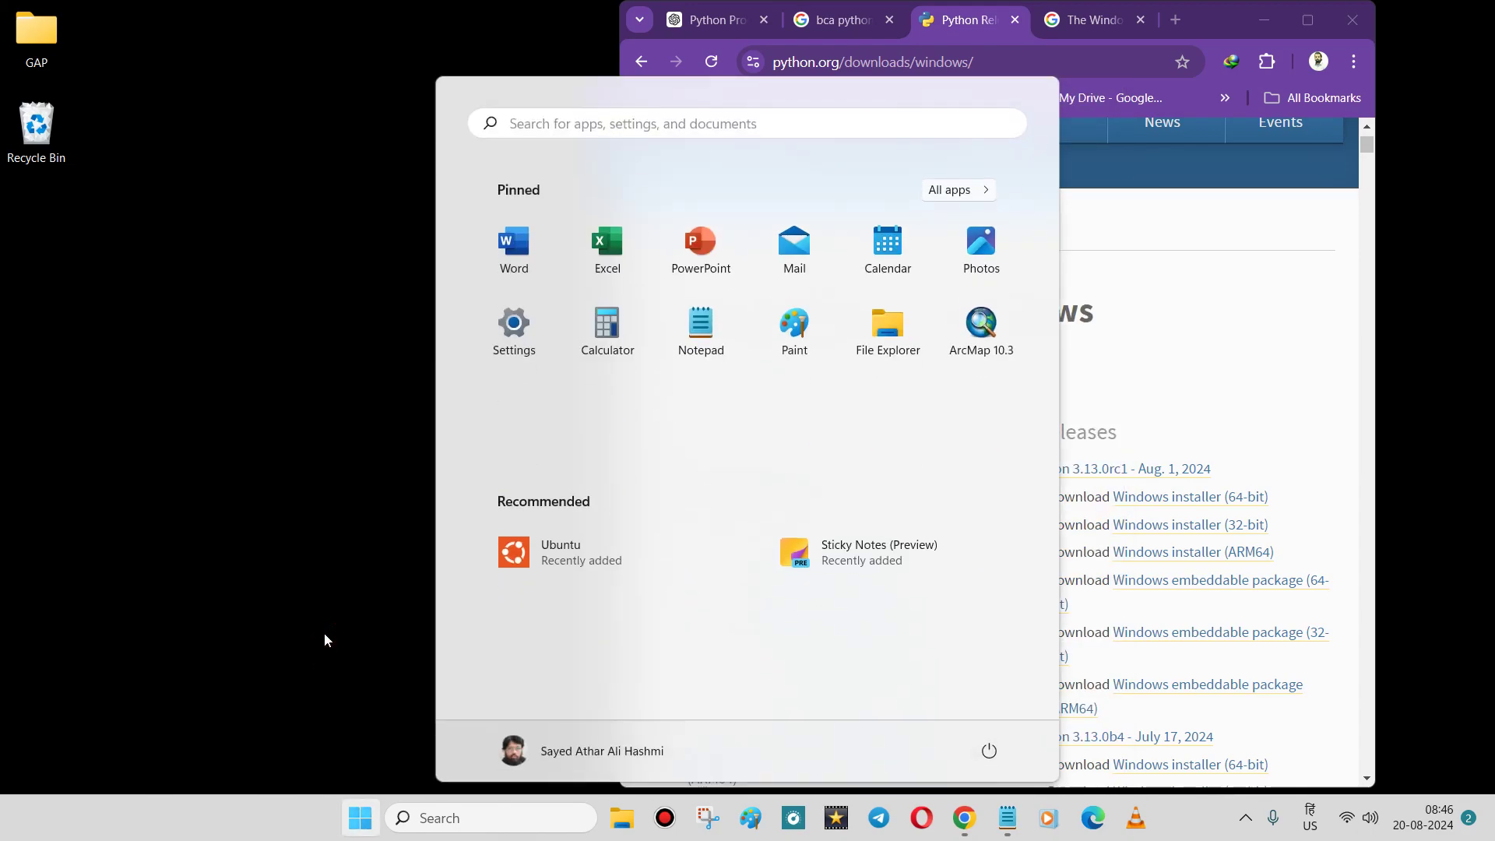
text(word)
key(Return)
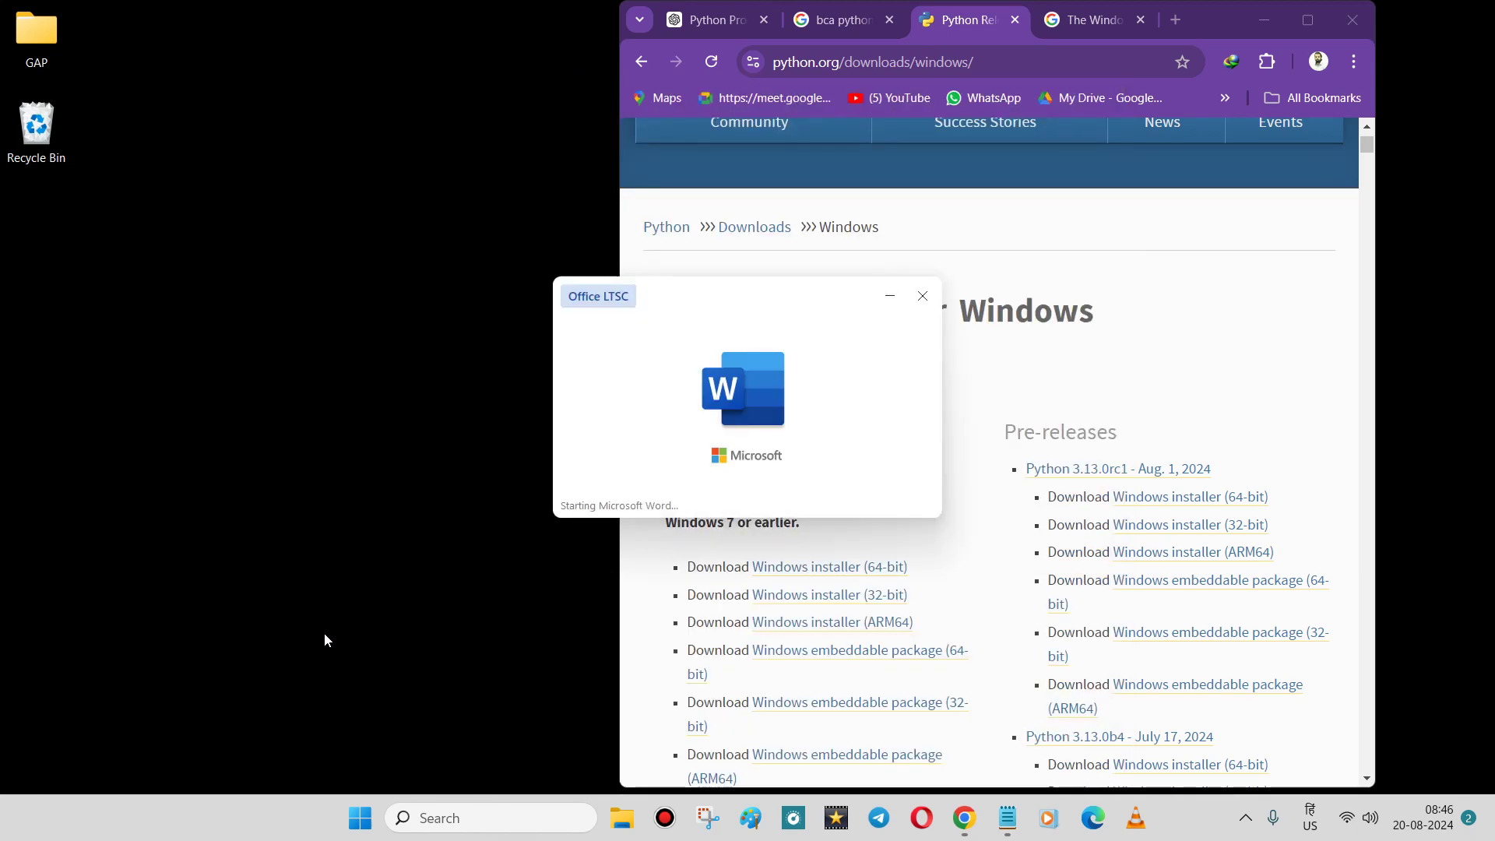
key(super+d)
click(1157, 805)
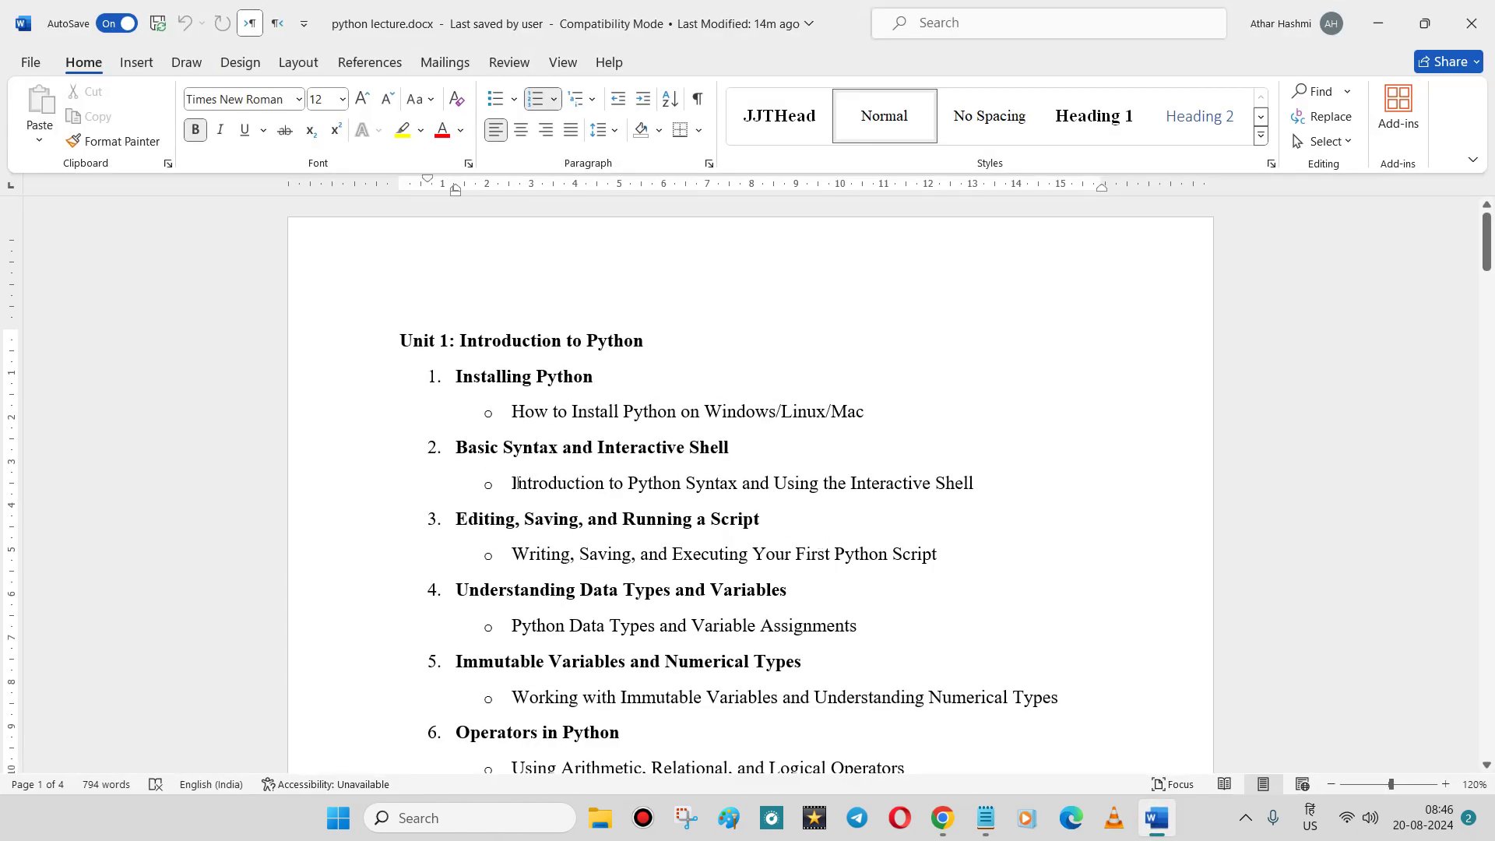
Highlight "Introduction to Python Syntax and Using the" under Basic Syntax and Interactive Shell, and clear the document from the desktop
drag(518, 483, 853, 487)
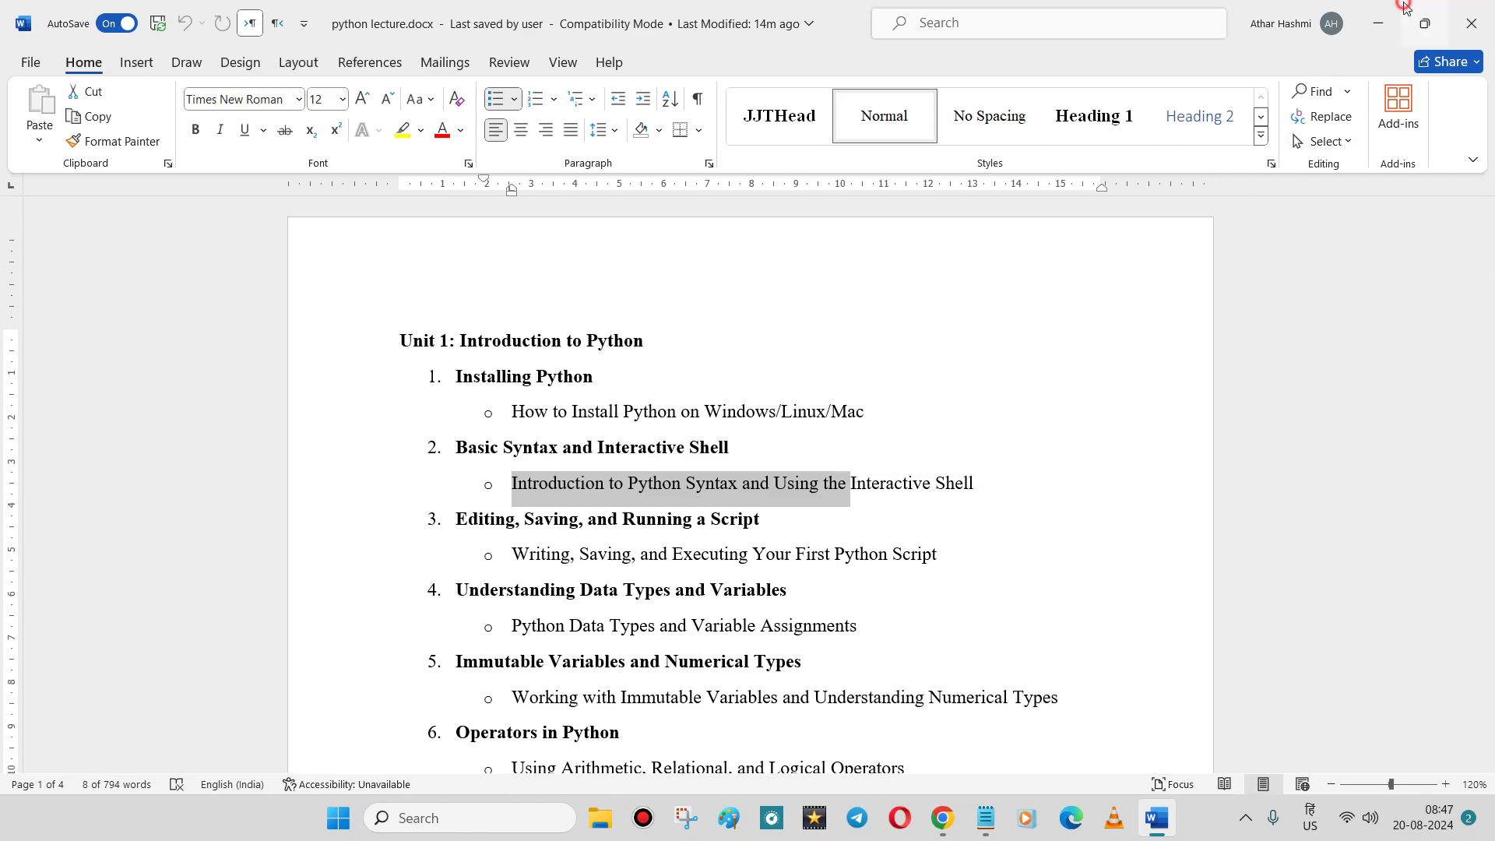
click(1425, 24)
click(1461, 226)
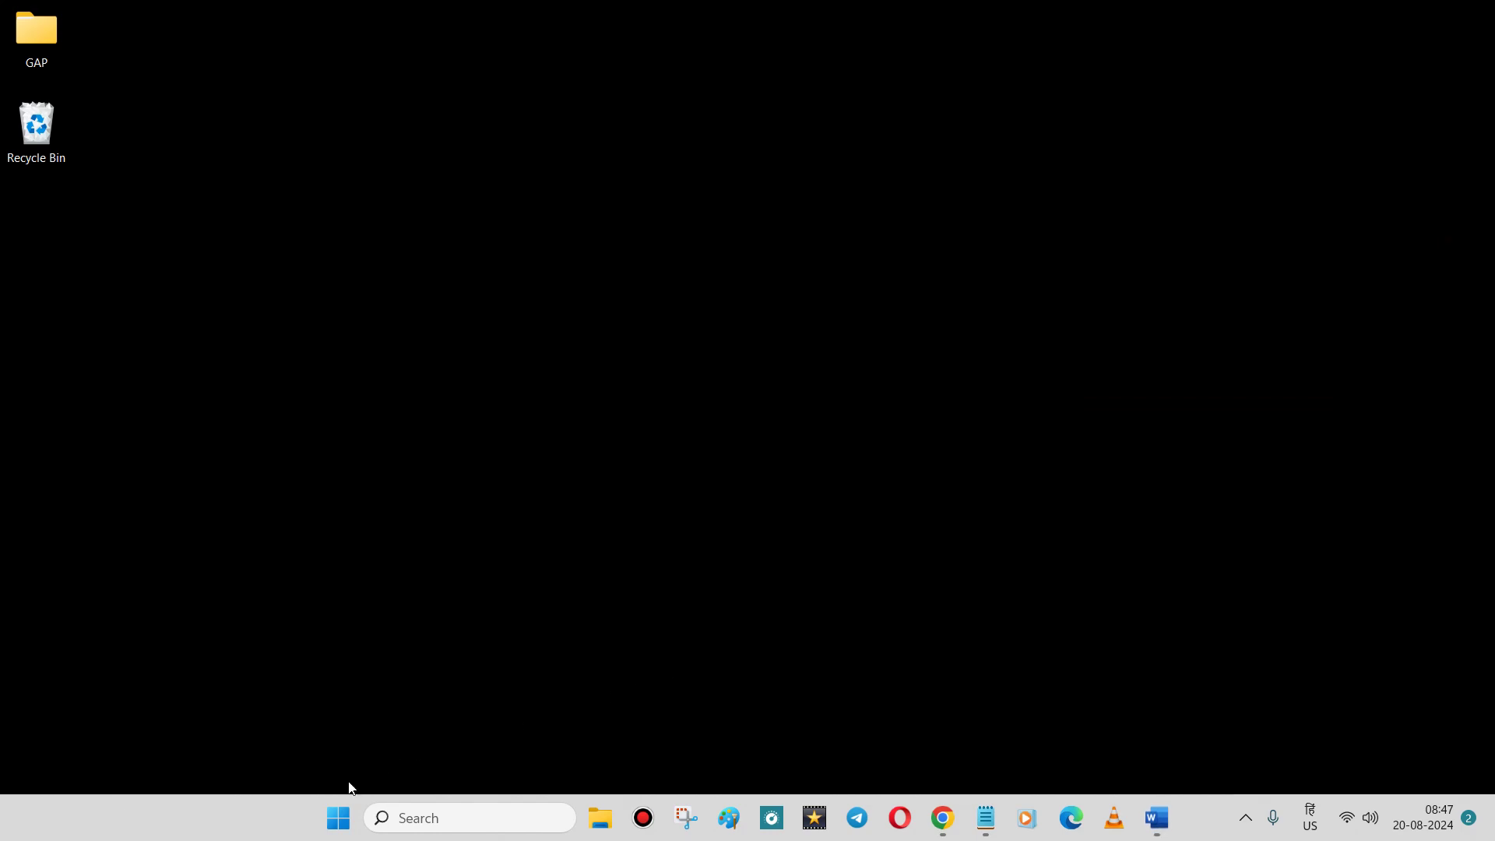
Search Windows for "python", launch Python 3.12 (64-bit), and move its console window toward the middle of the desktop
click(334, 816)
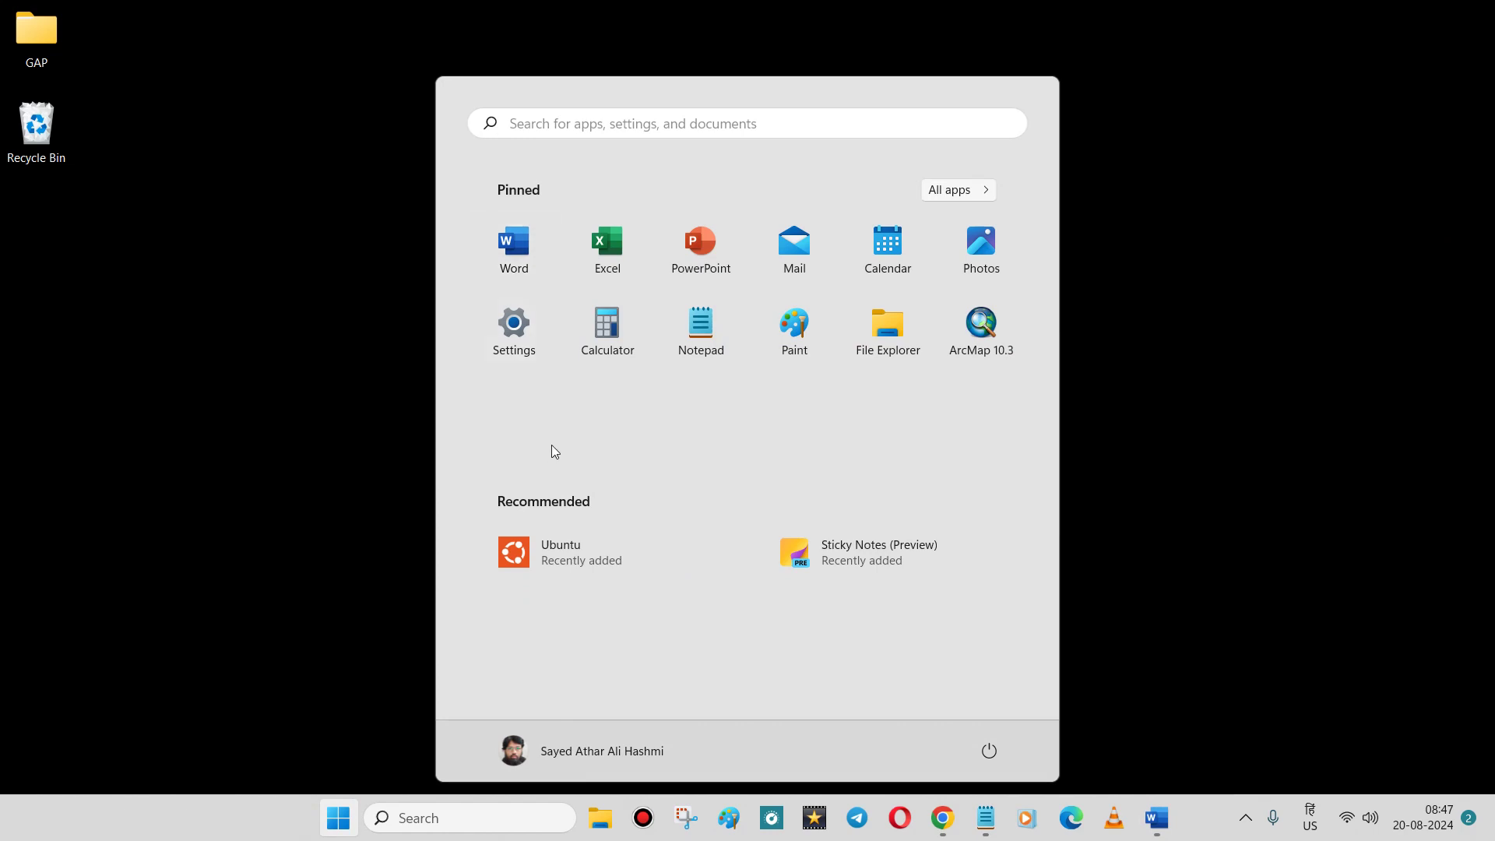
text(python)
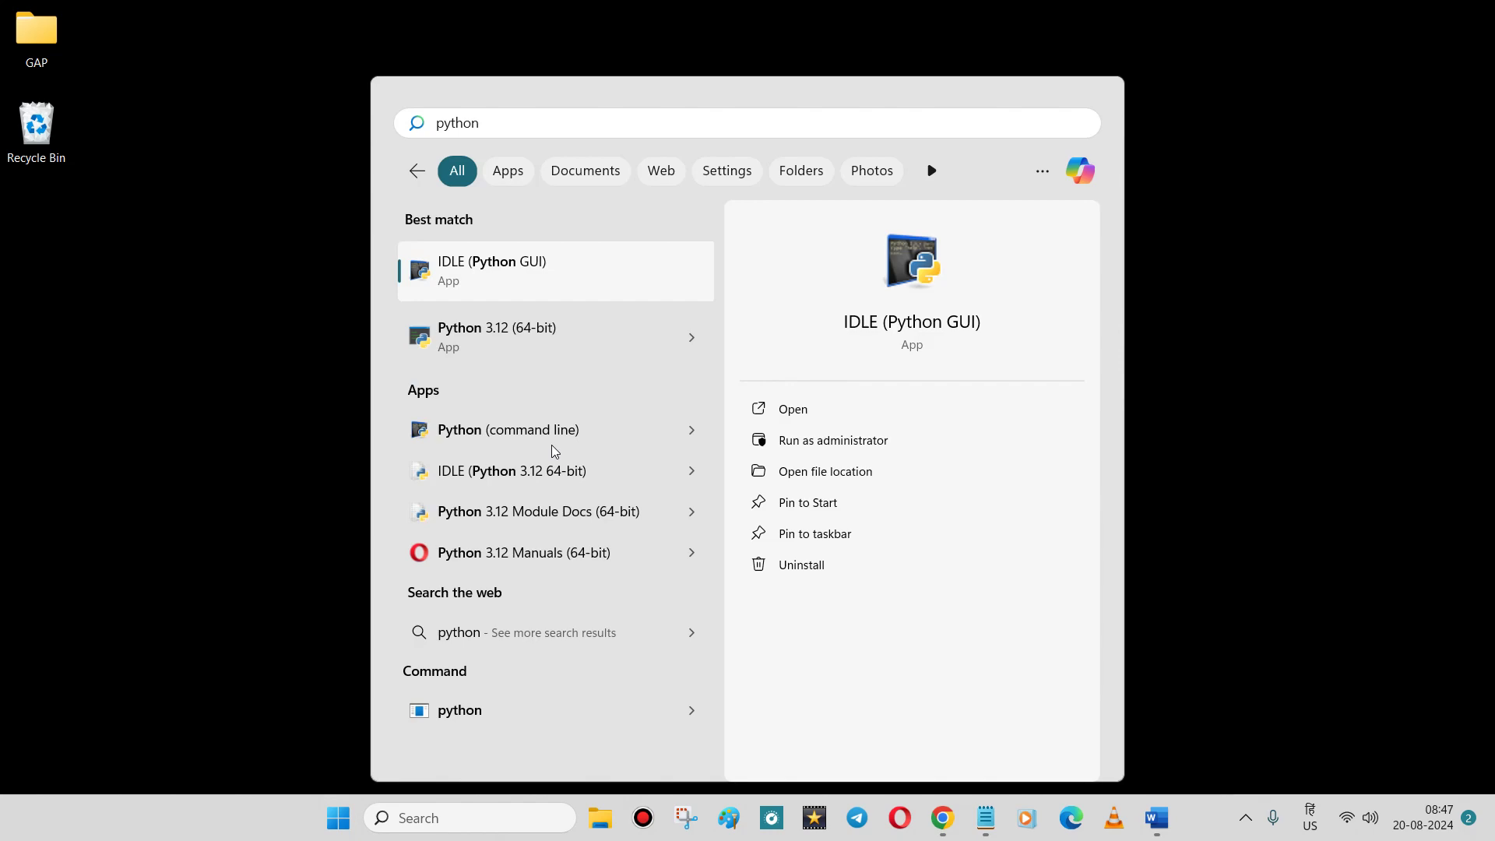
click(559, 363)
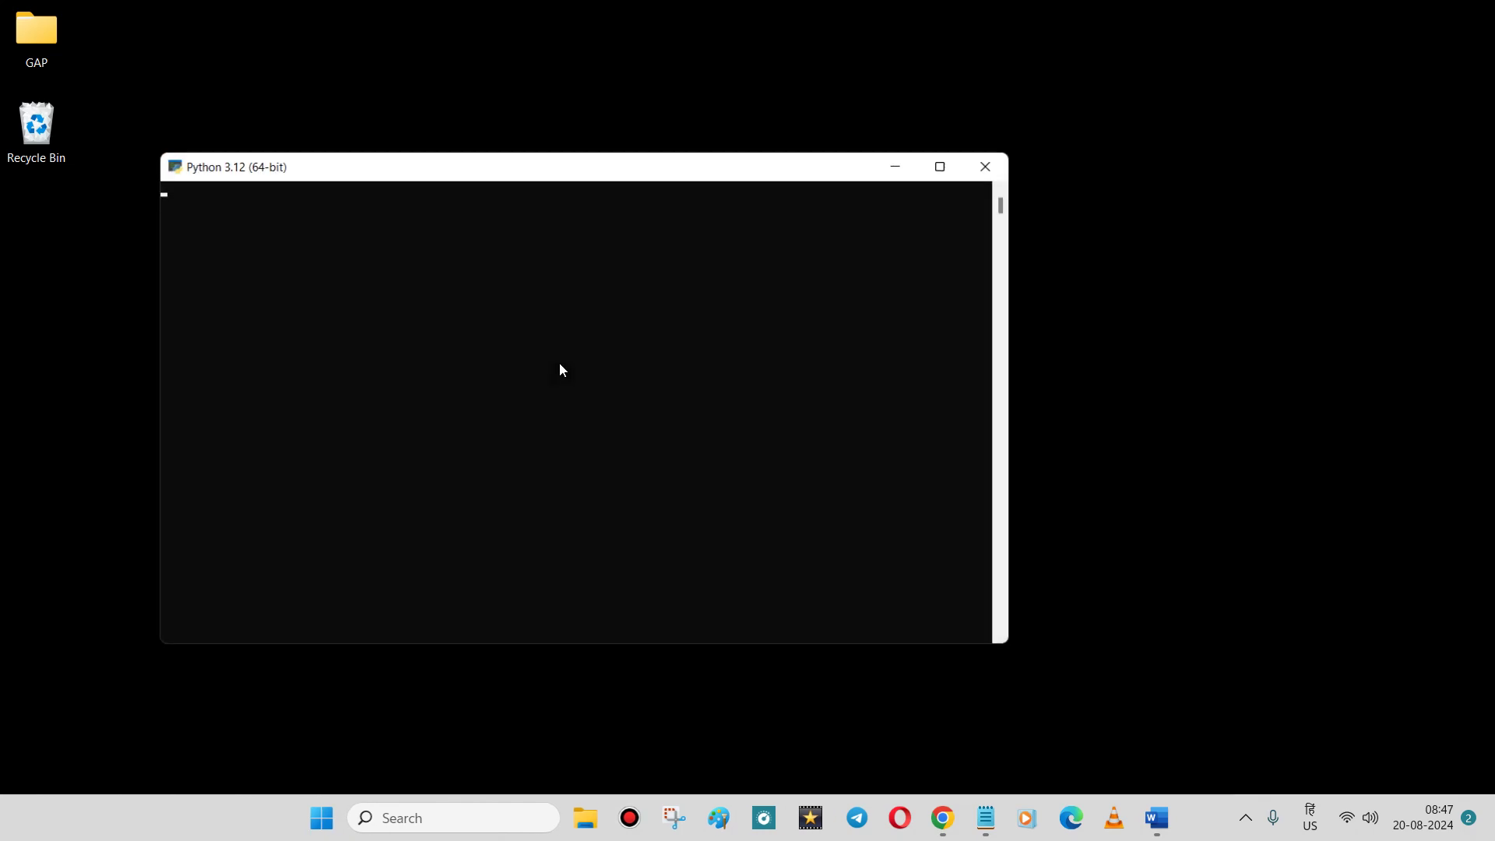
drag(599, 169, 745, 177)
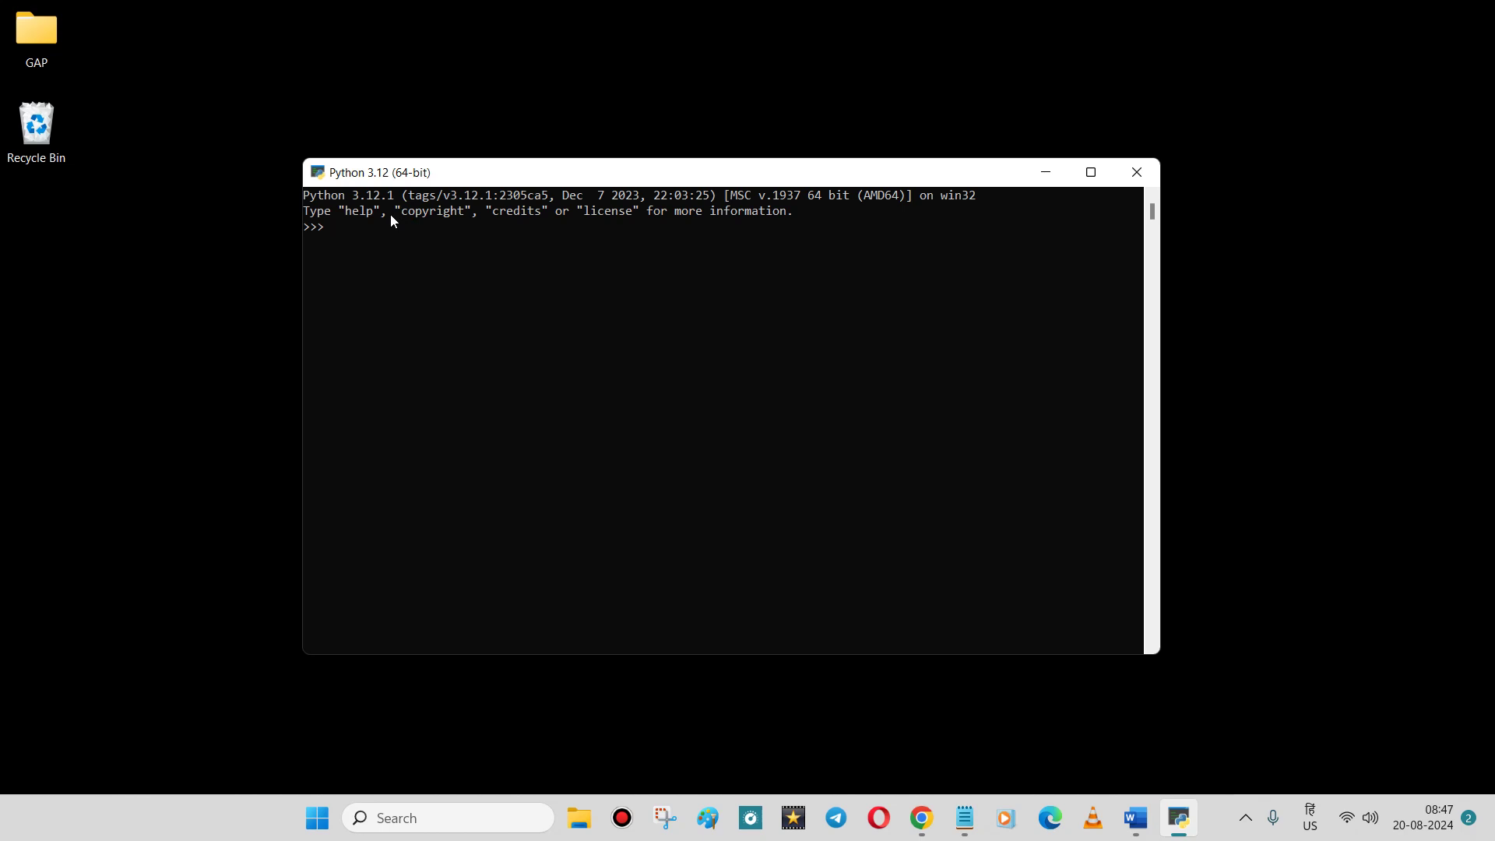
click(304, 811)
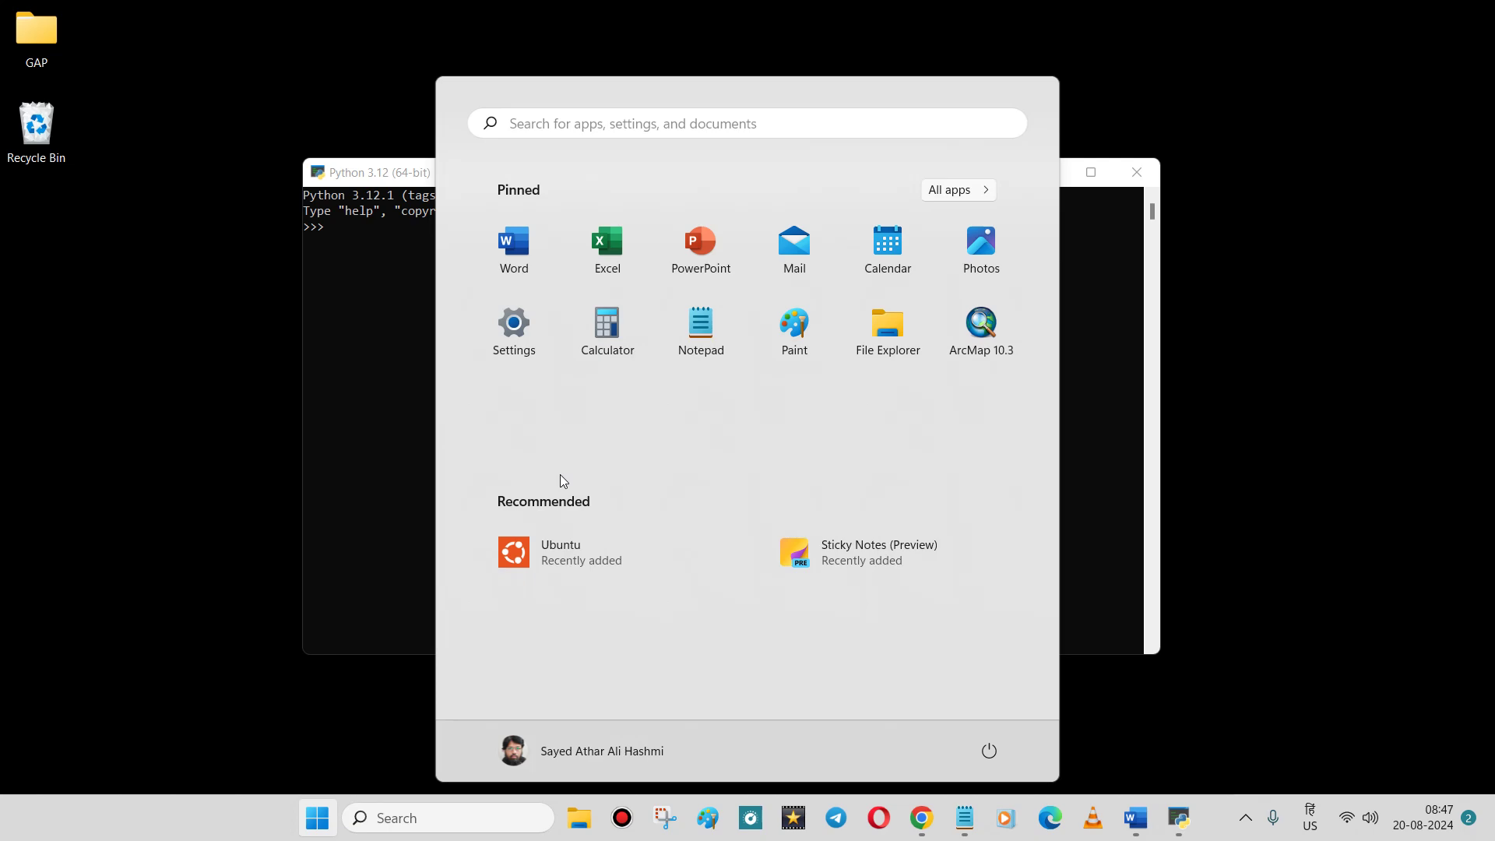
text(py)
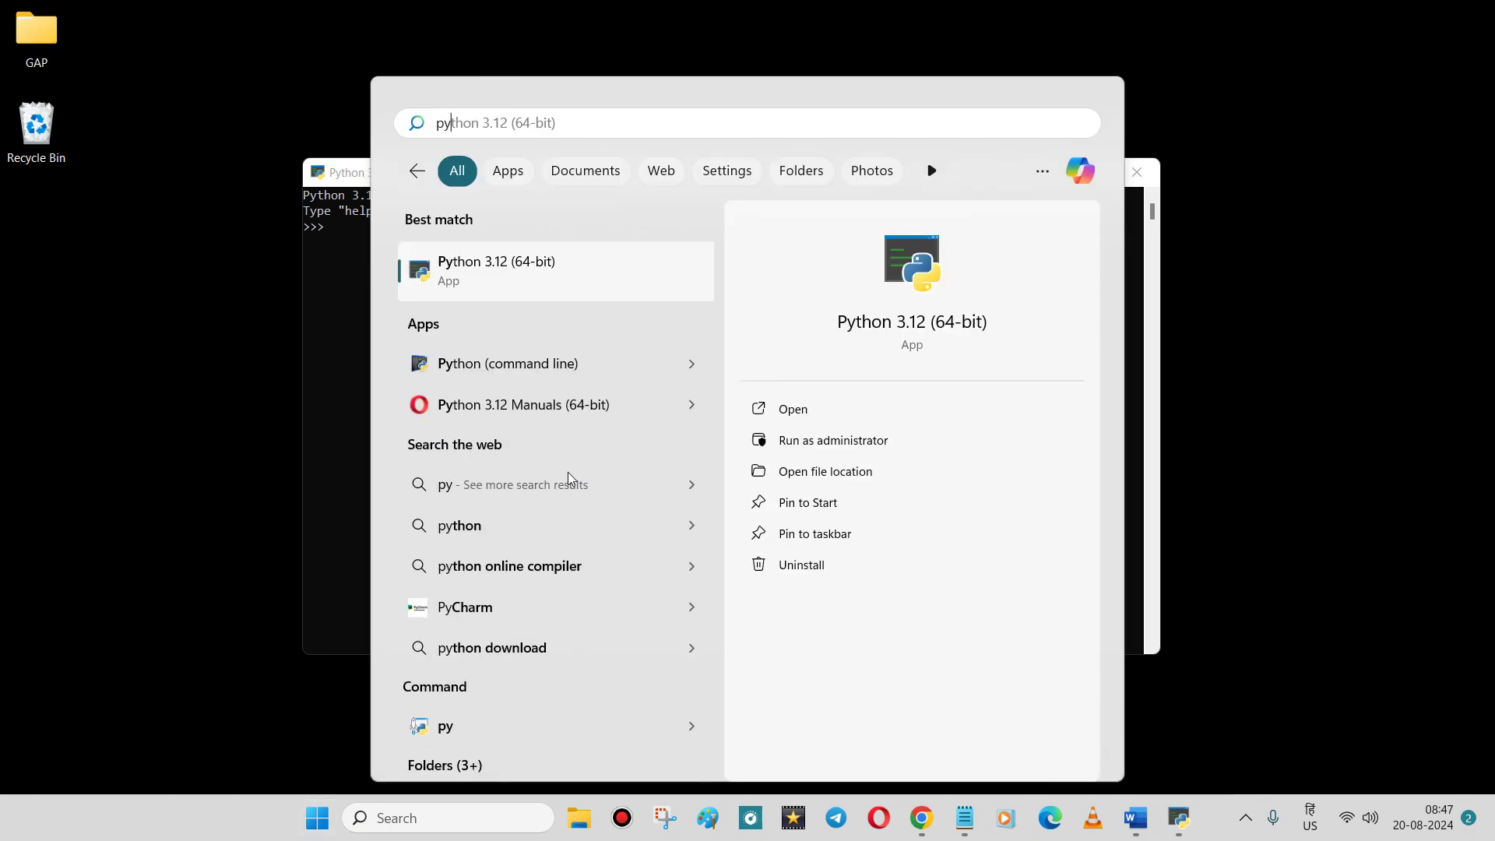
click(589, 295)
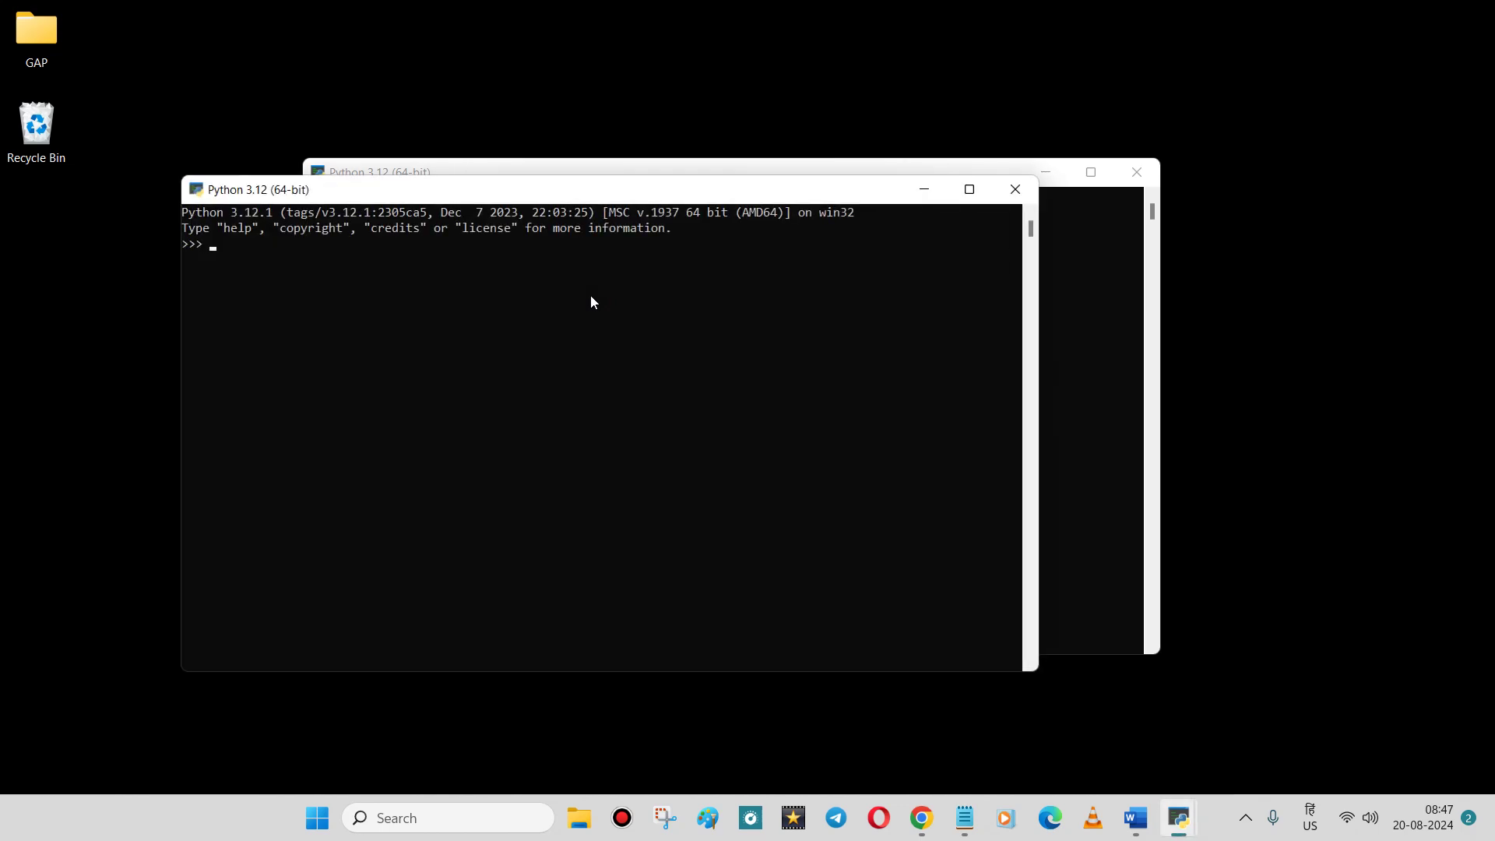
click(1015, 189)
Search Windows for "pytho" and launch IDLE (Python GUI)
key(super)
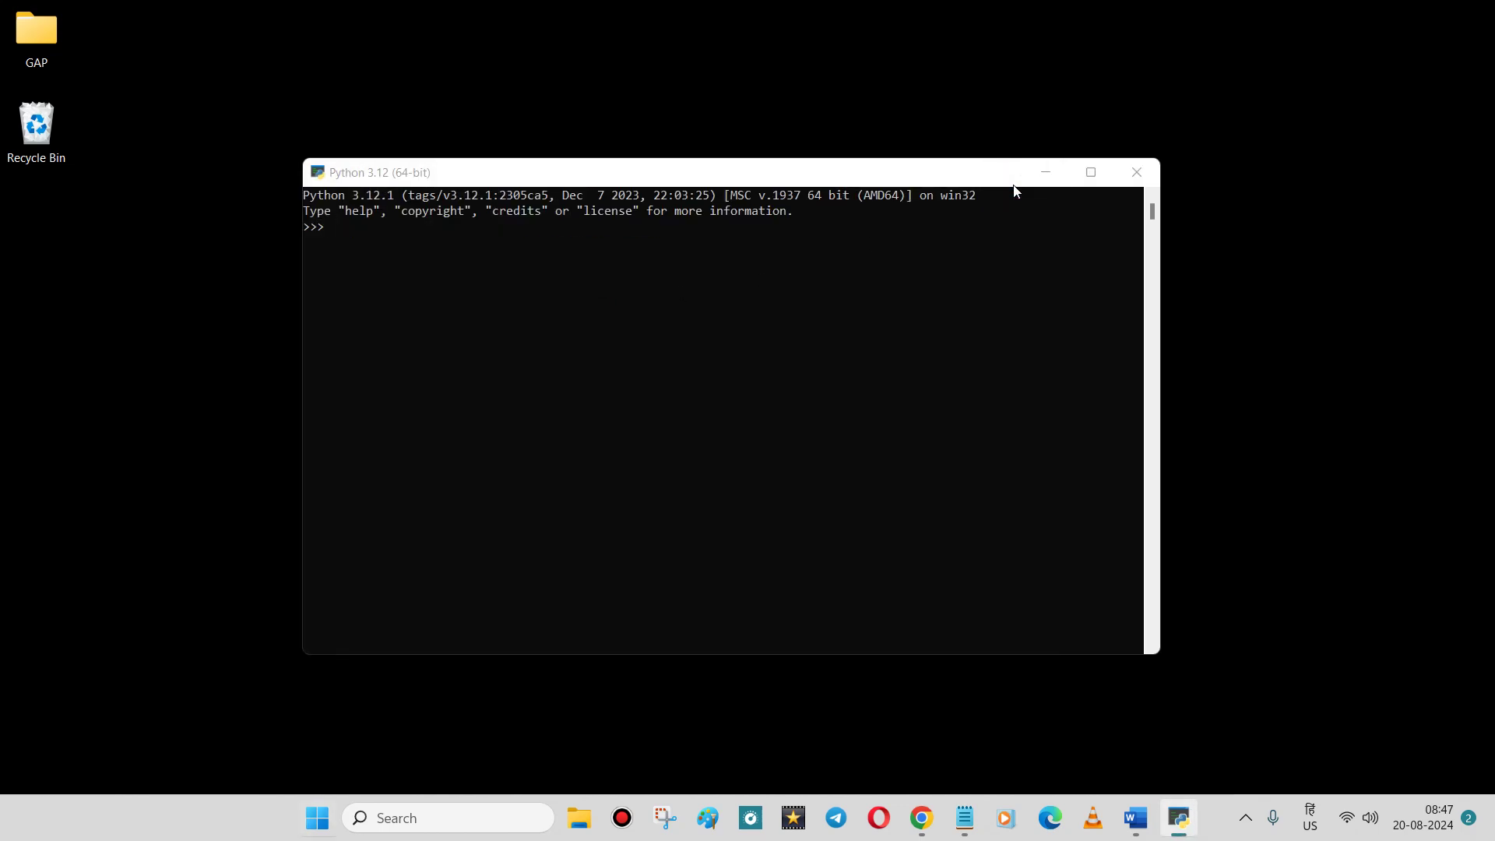
text(pytho)
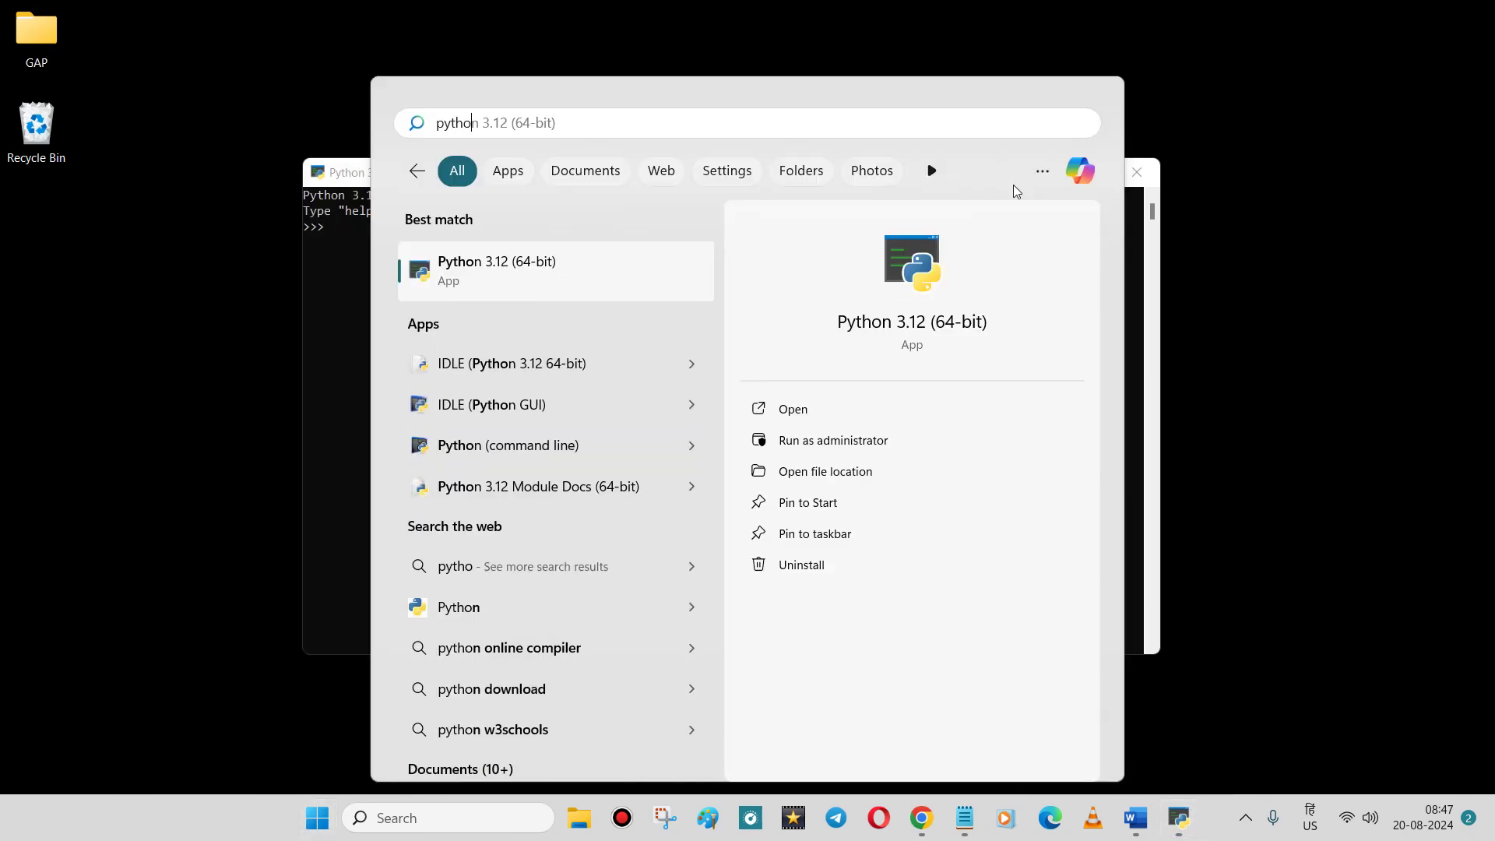
click(627, 415)
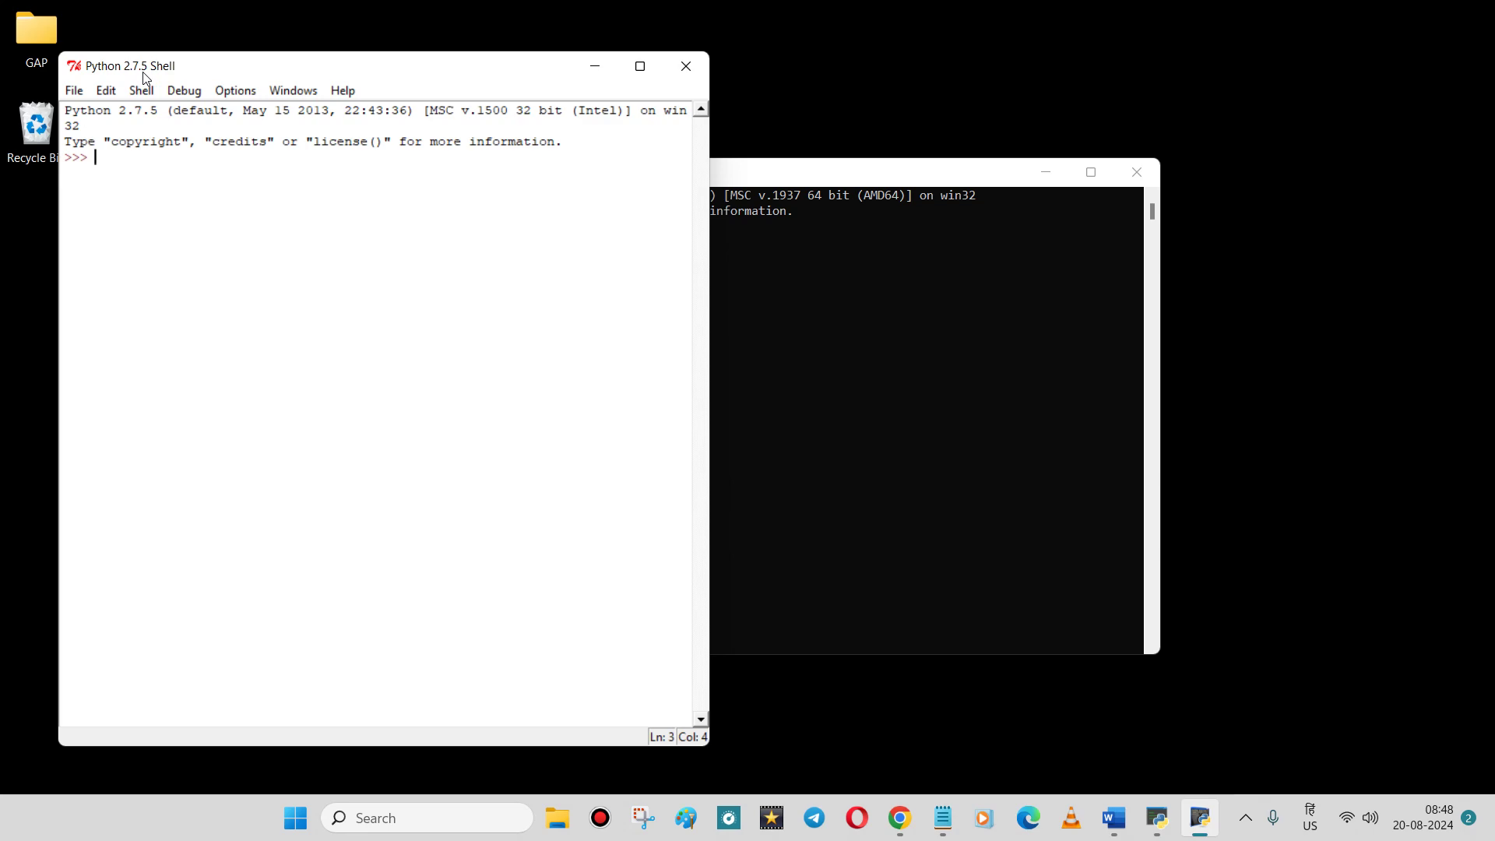
Create a new untitled script window from the Python 2.7.5 Shell and look over its file, editing and run commands
click(68, 94)
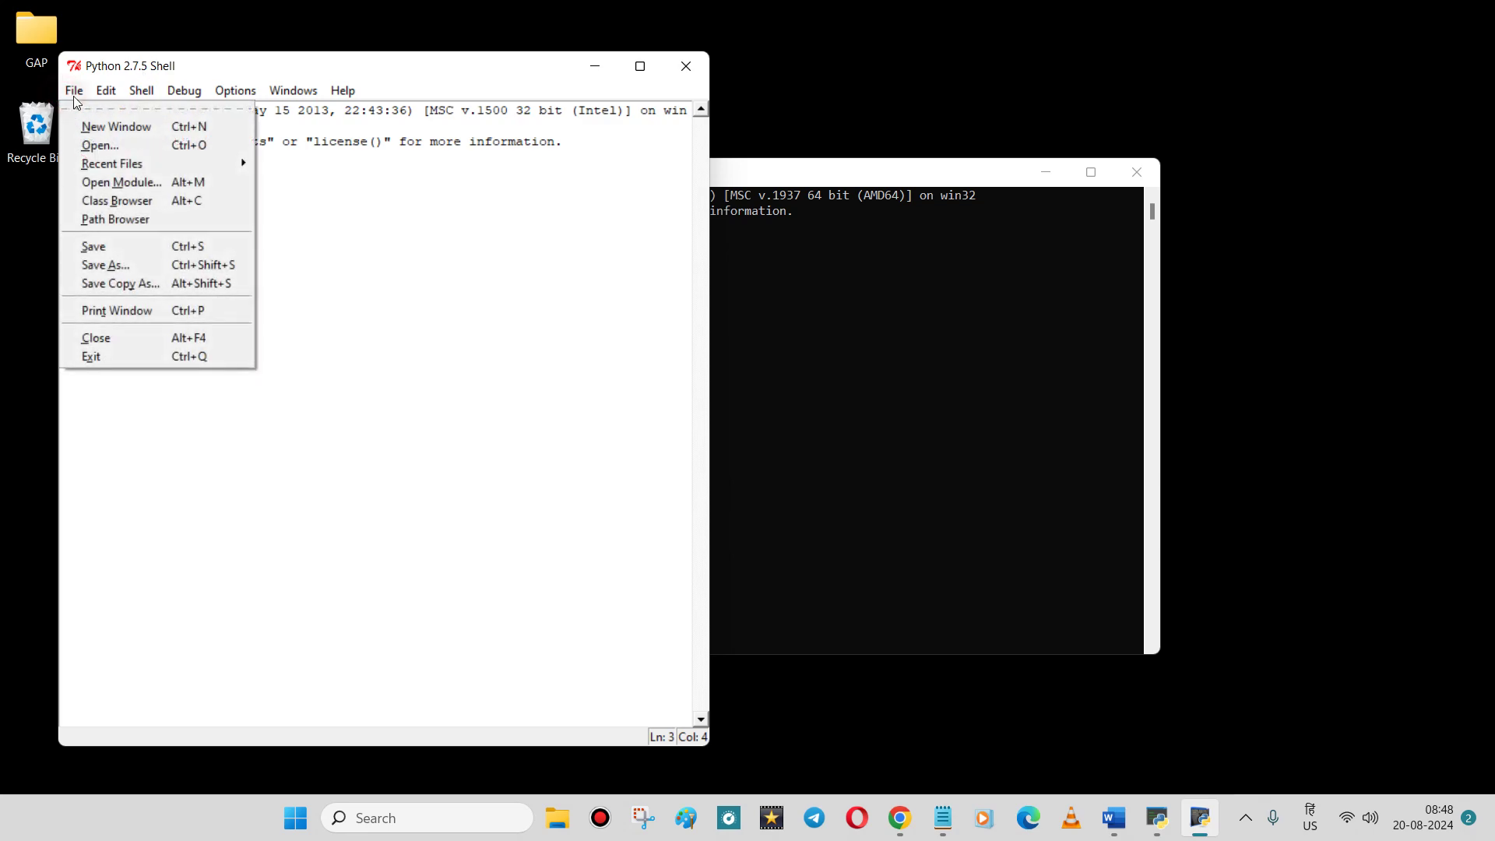
click(117, 126)
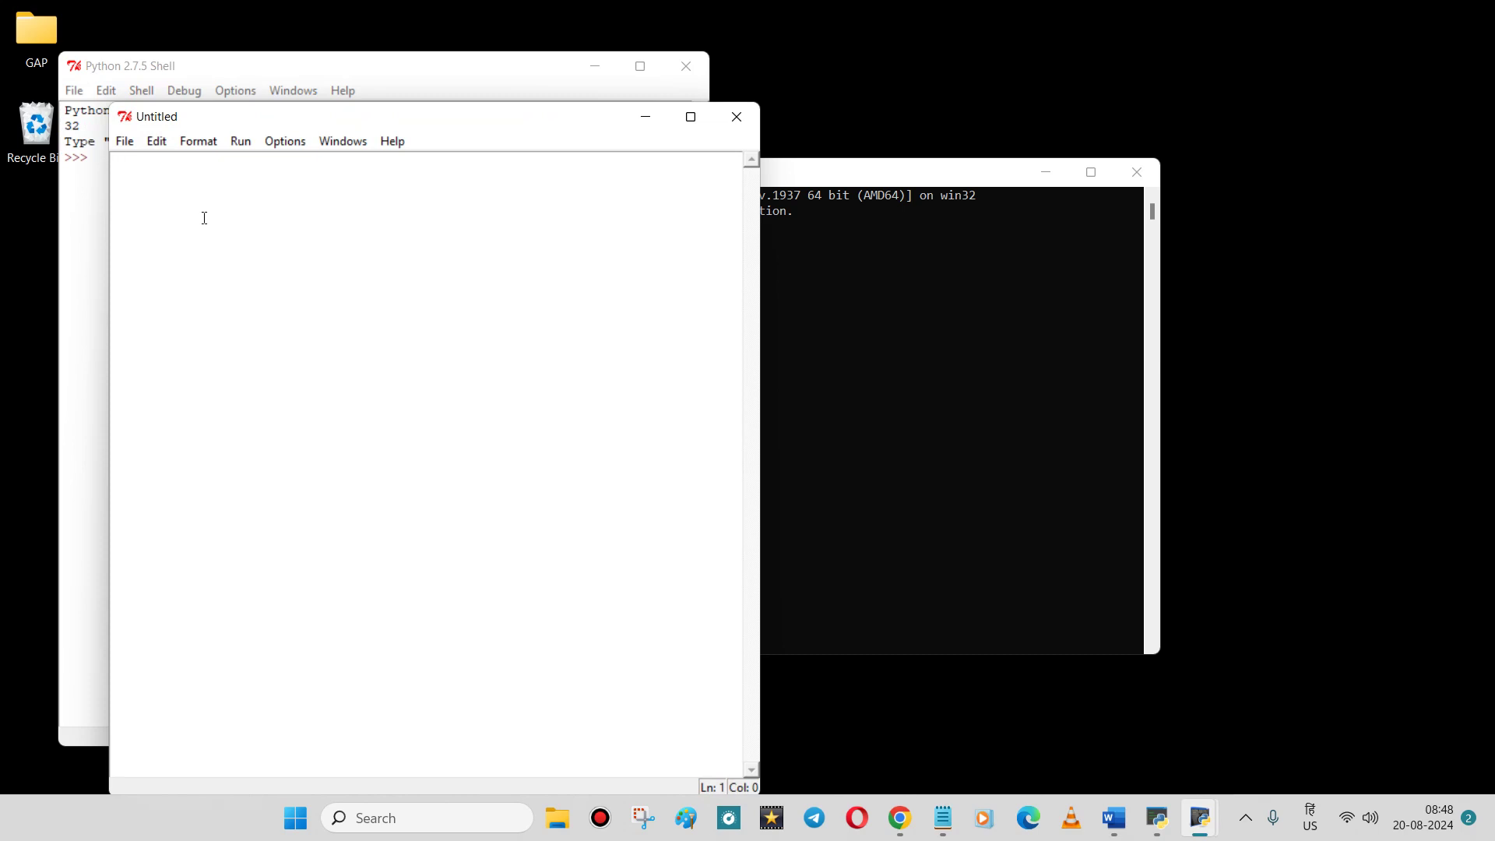
click(124, 141)
mouse_move(157, 141)
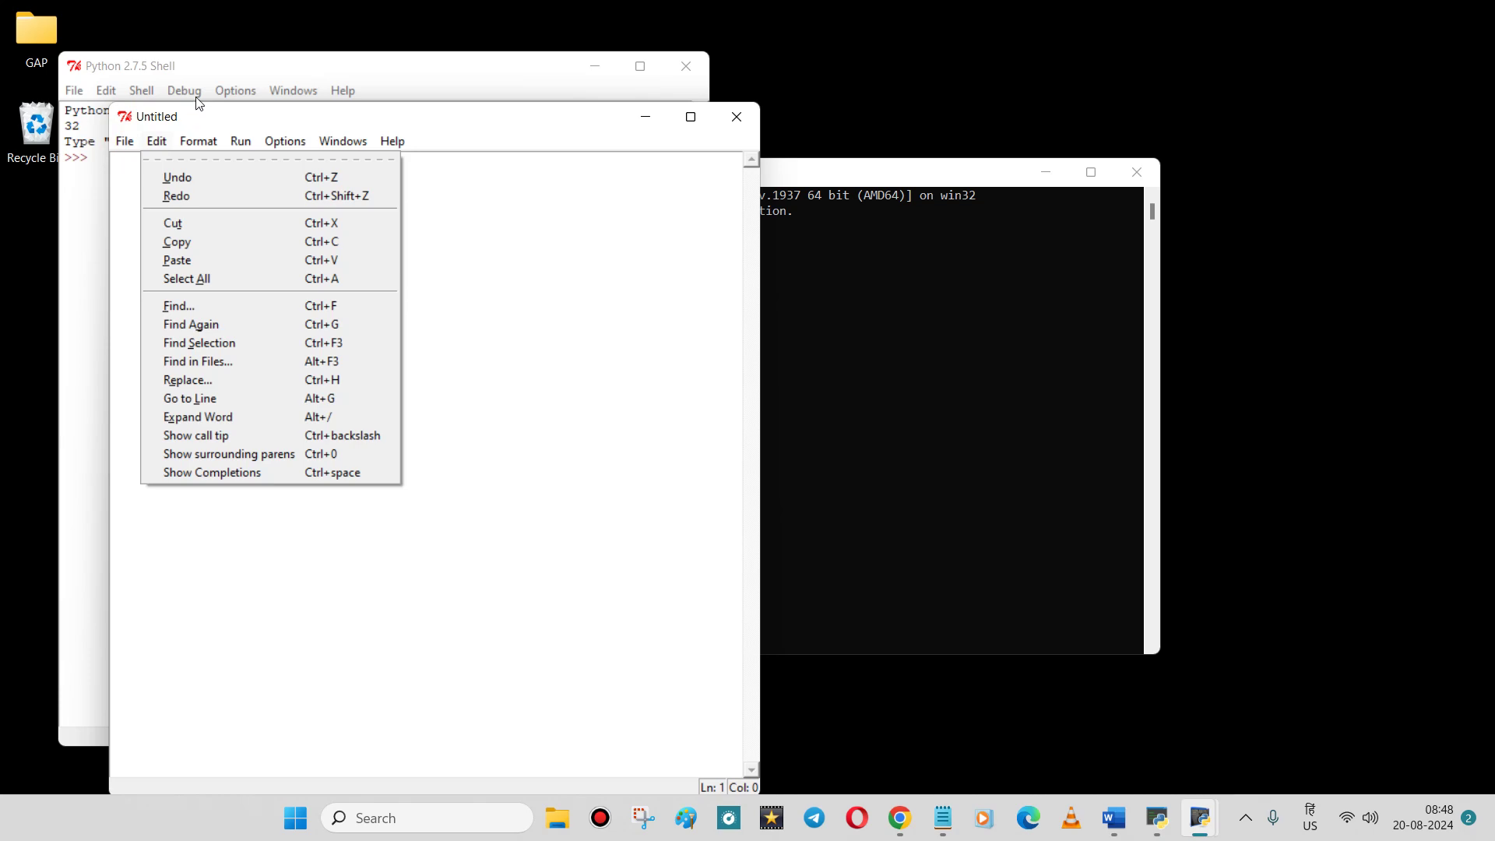
mouse_move(240, 141)
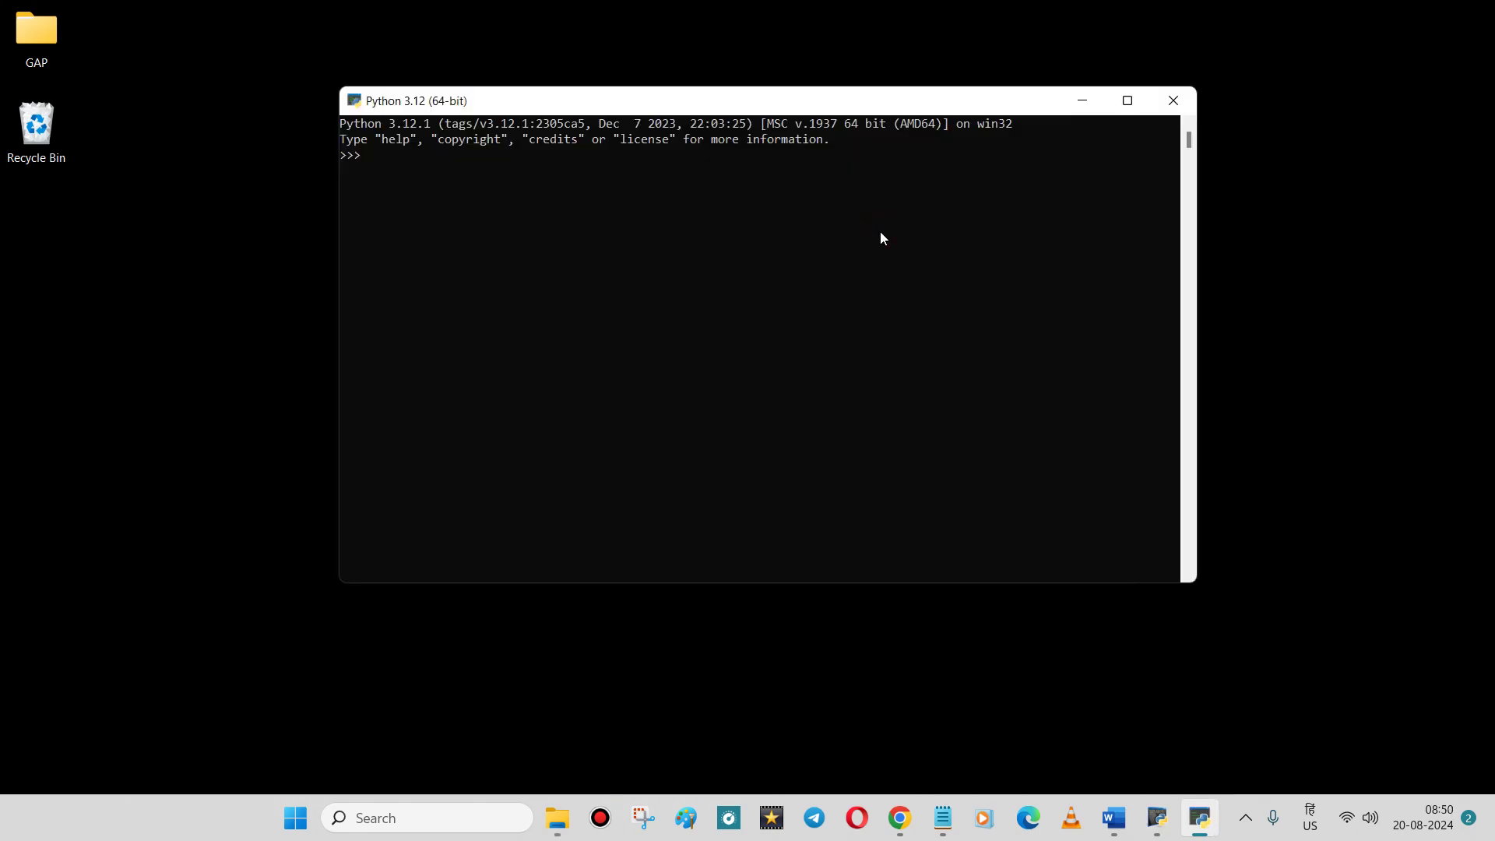
In the Python 3.12 console, assign 5 to the variable var and output it with print(var)
text(var)
text( =)
text(5 >>> )
text(printf)
key(BackSpace)
text((var))
Assign 50 to x and try to output it with the statement print x, without parentheses
text(x=50 >>> print x)
key(Return)
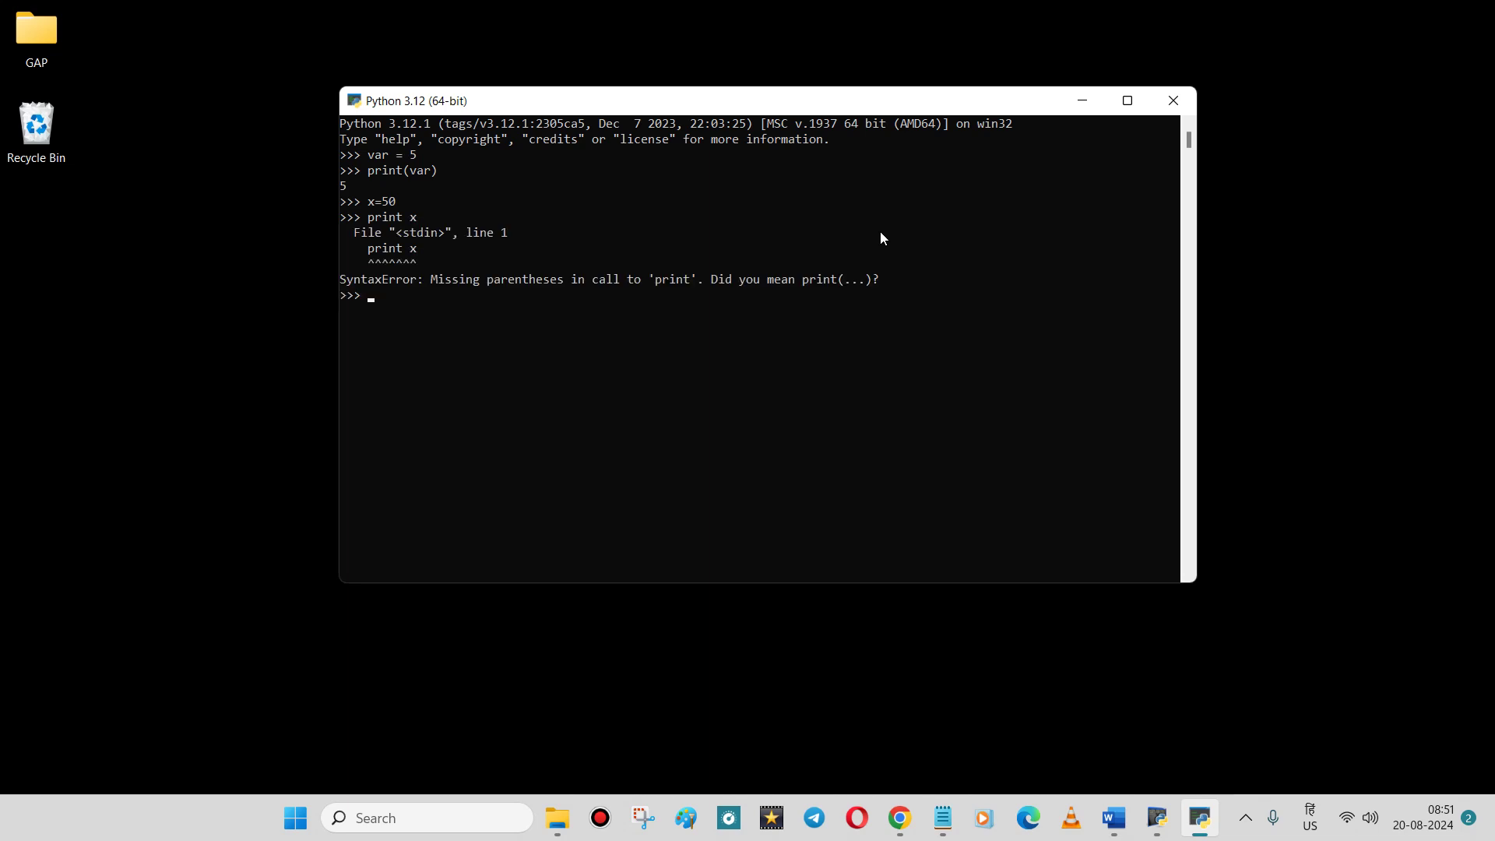
Recall the previous print statement, add parentheses around x, and run it as print (x)
key(Up)
key(Left)
text(()
key(Right)
text())
key(Return)
Glance at the lecture document, then in the Python console assign "your name" to str and output it with print(str)
click(1115, 814)
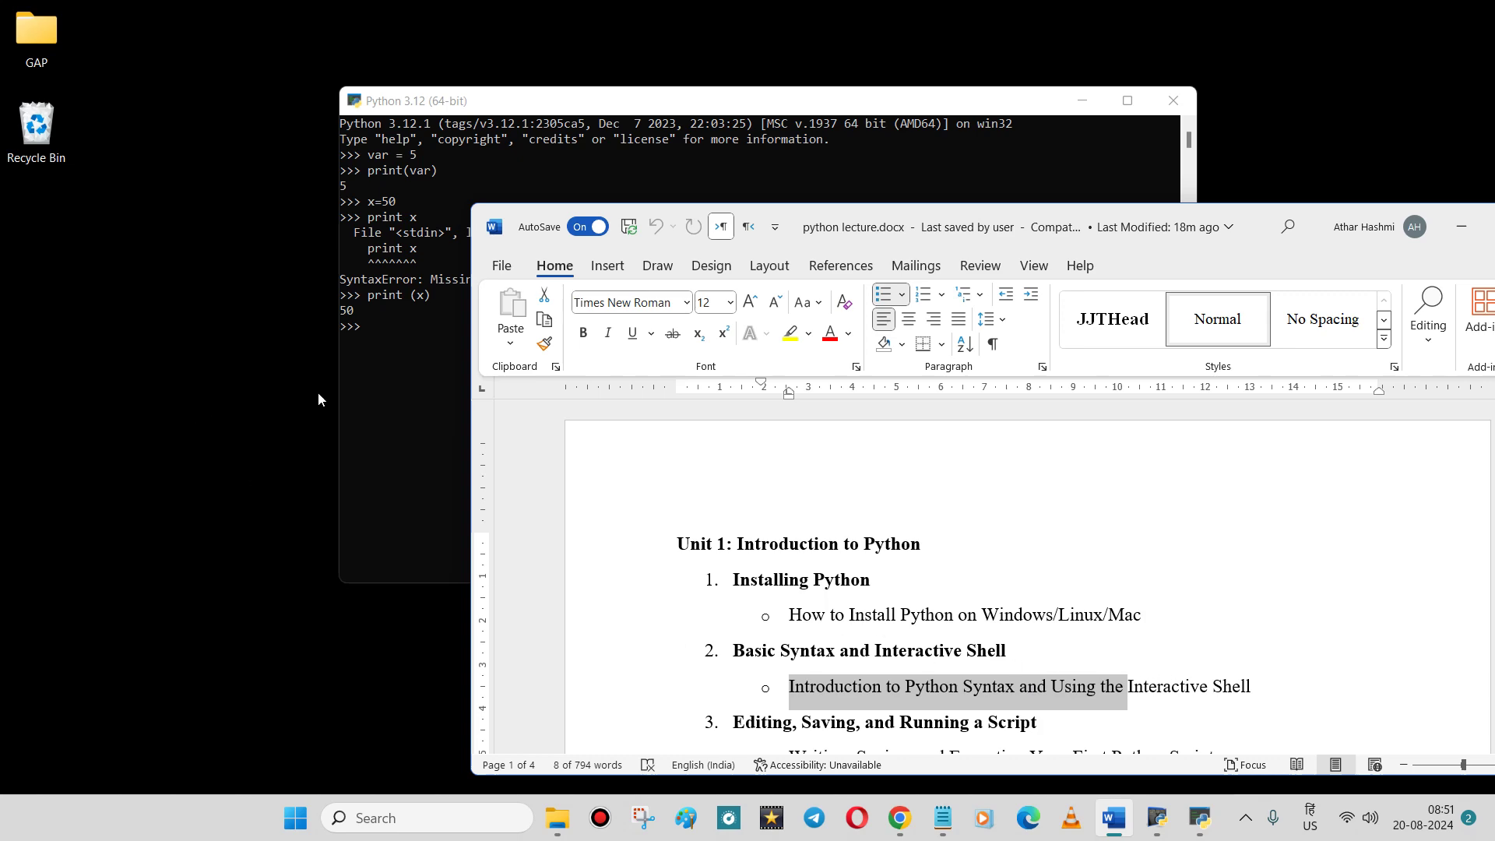
click(359, 379)
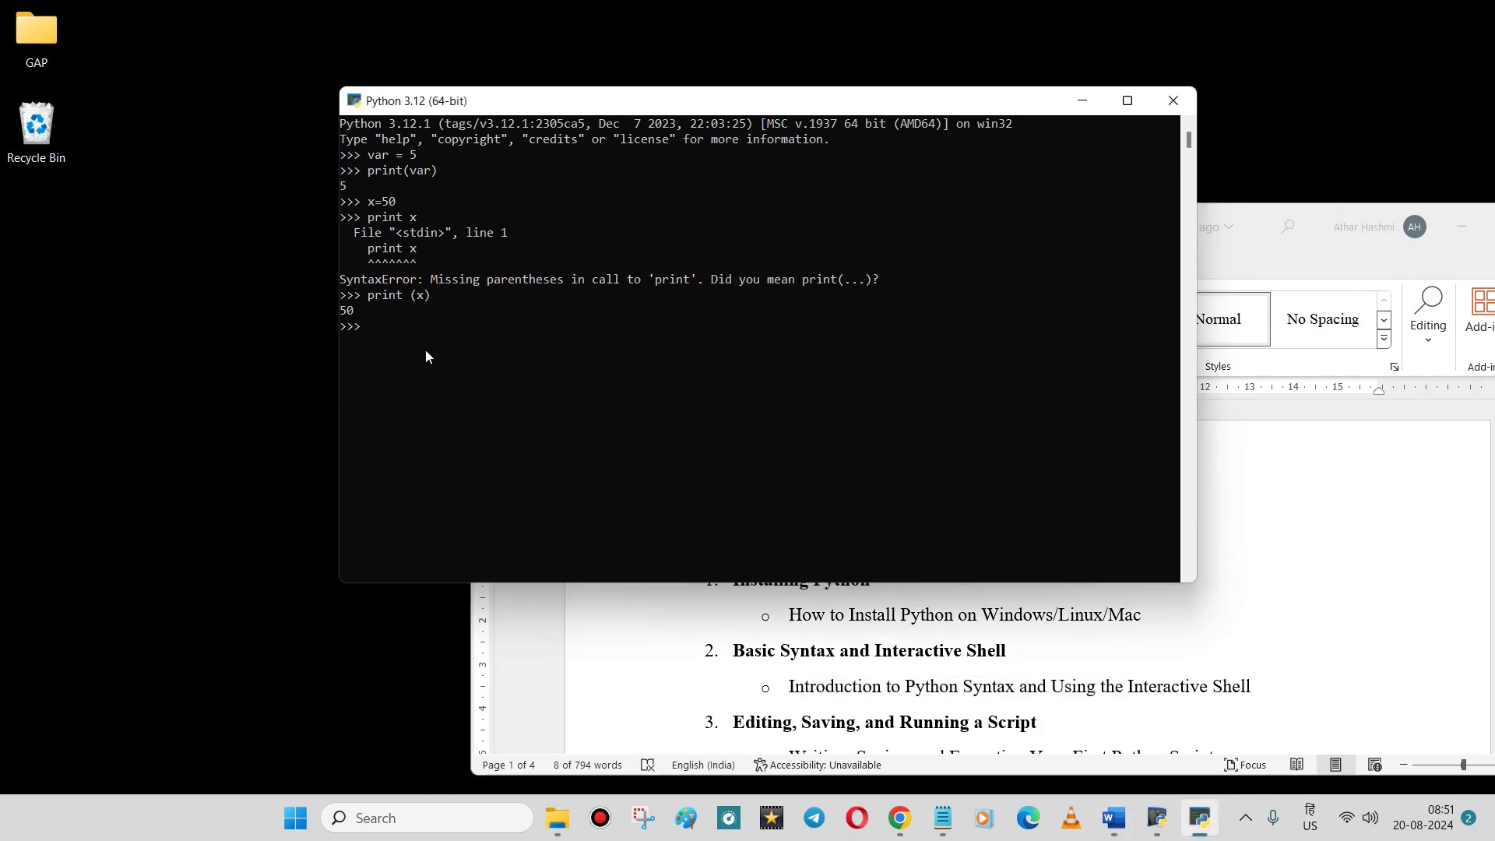
text(str = "your name")
key(Return)
text(pr)
key(Return)
Highlight the printed text "your name" and the variable names str and x in the Python console
drag(406, 362, 340, 359)
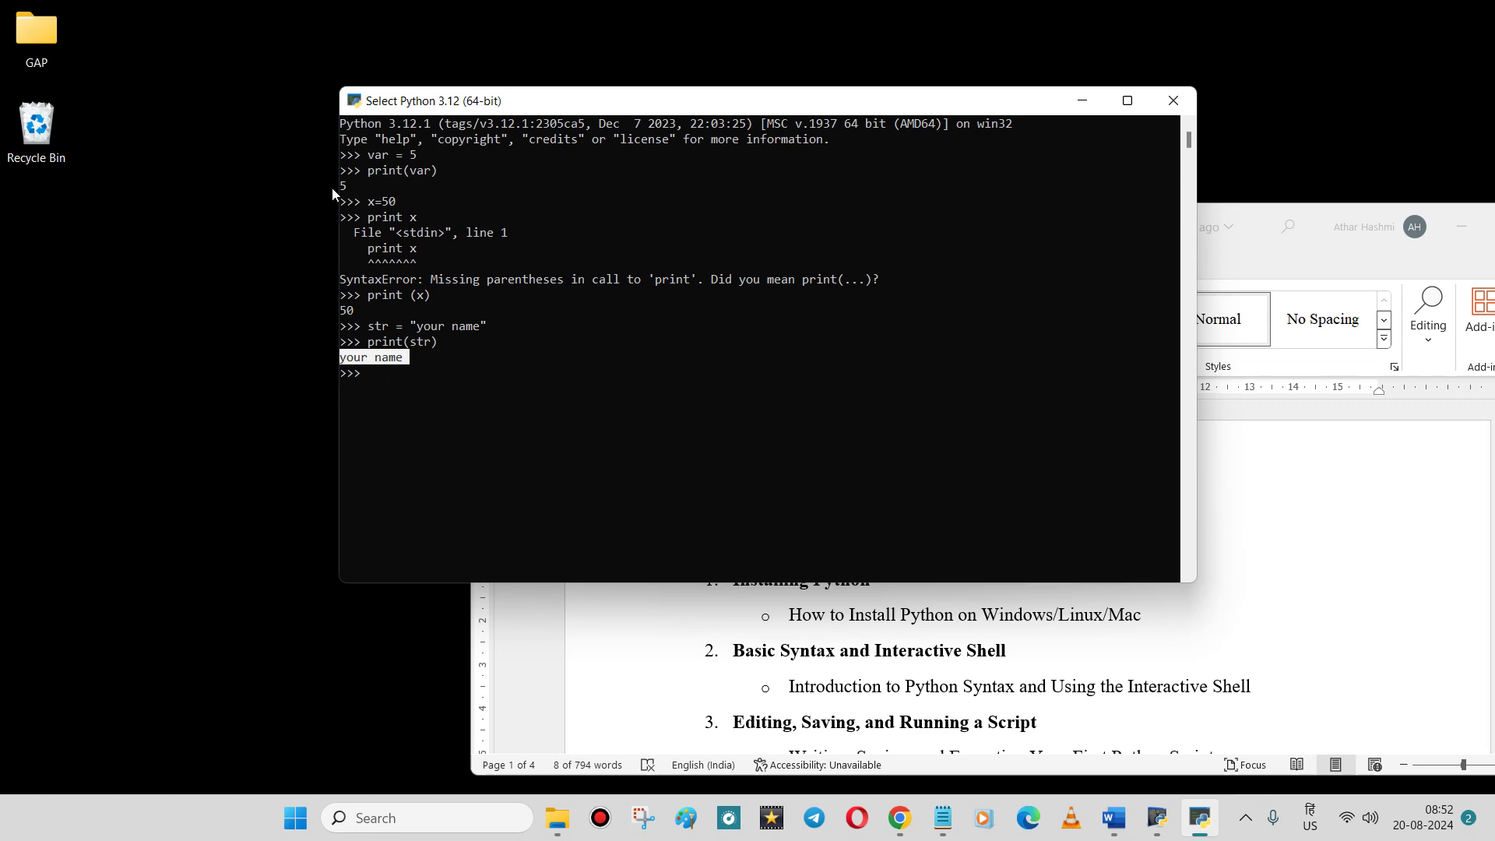
key(ctrl+c)
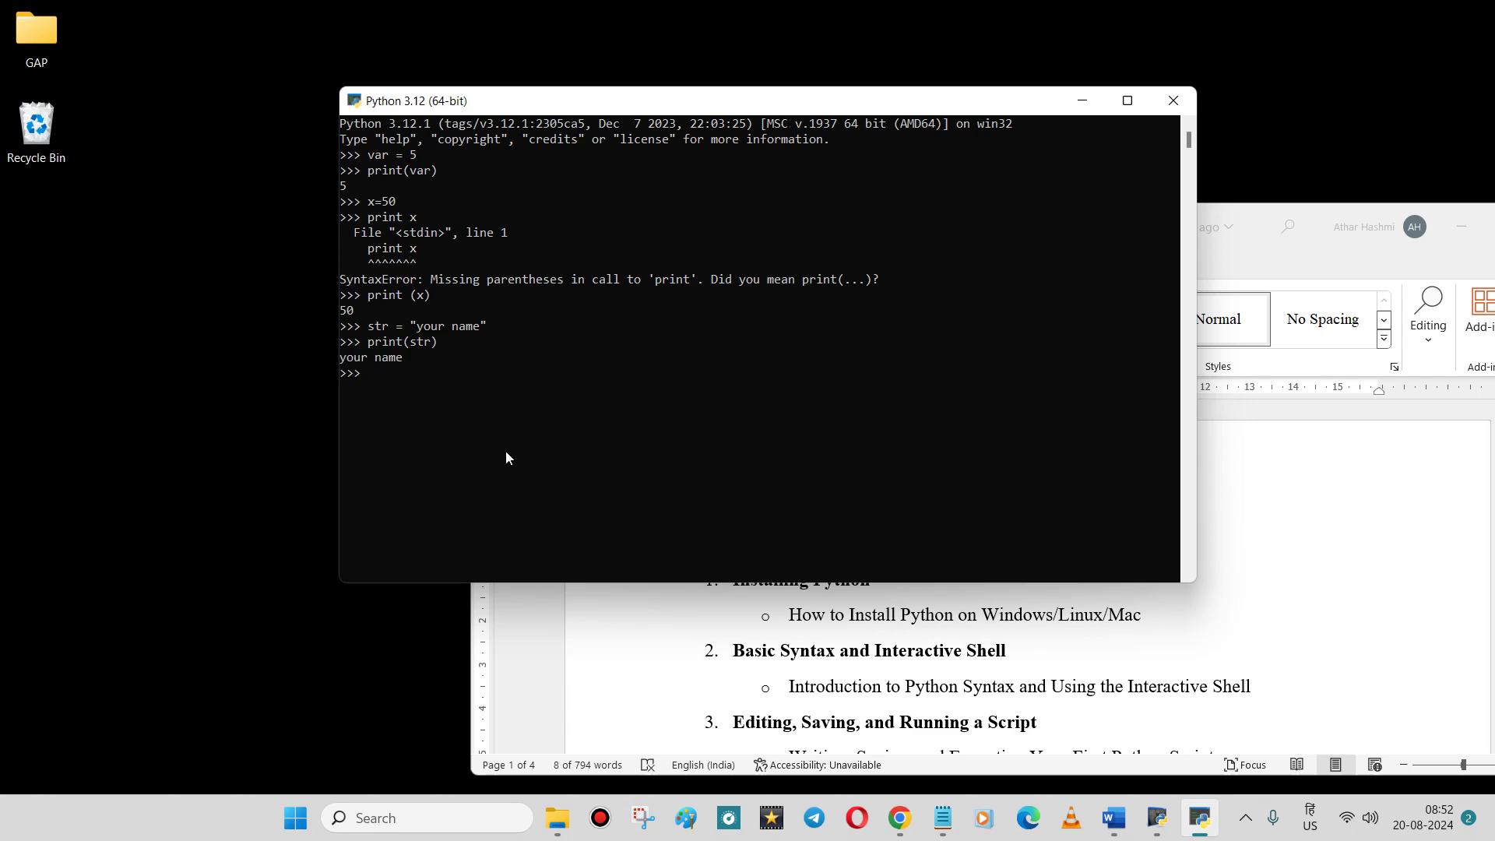
click(644, 622)
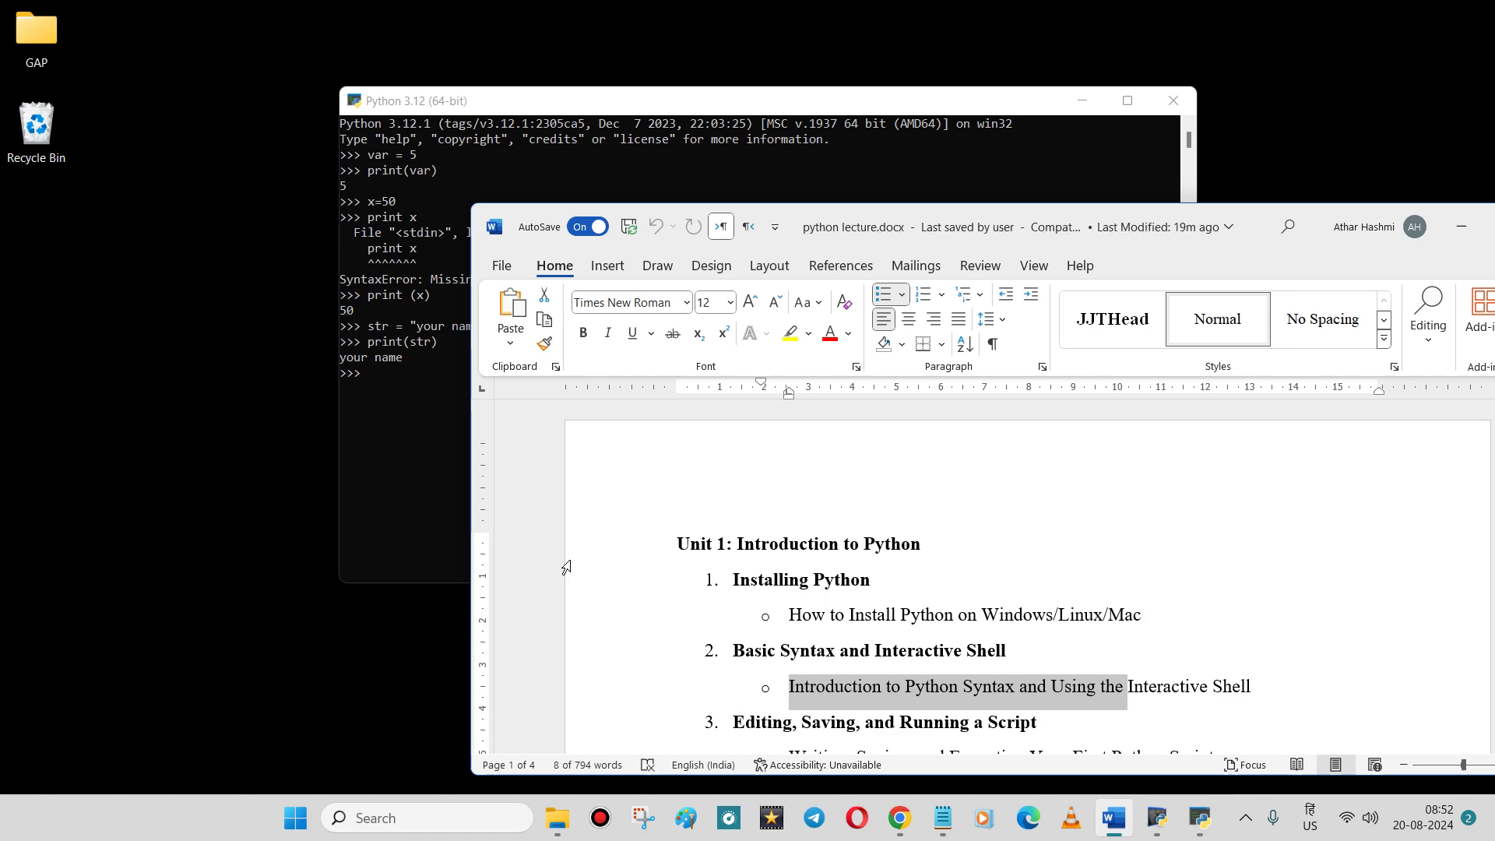
click(364, 360)
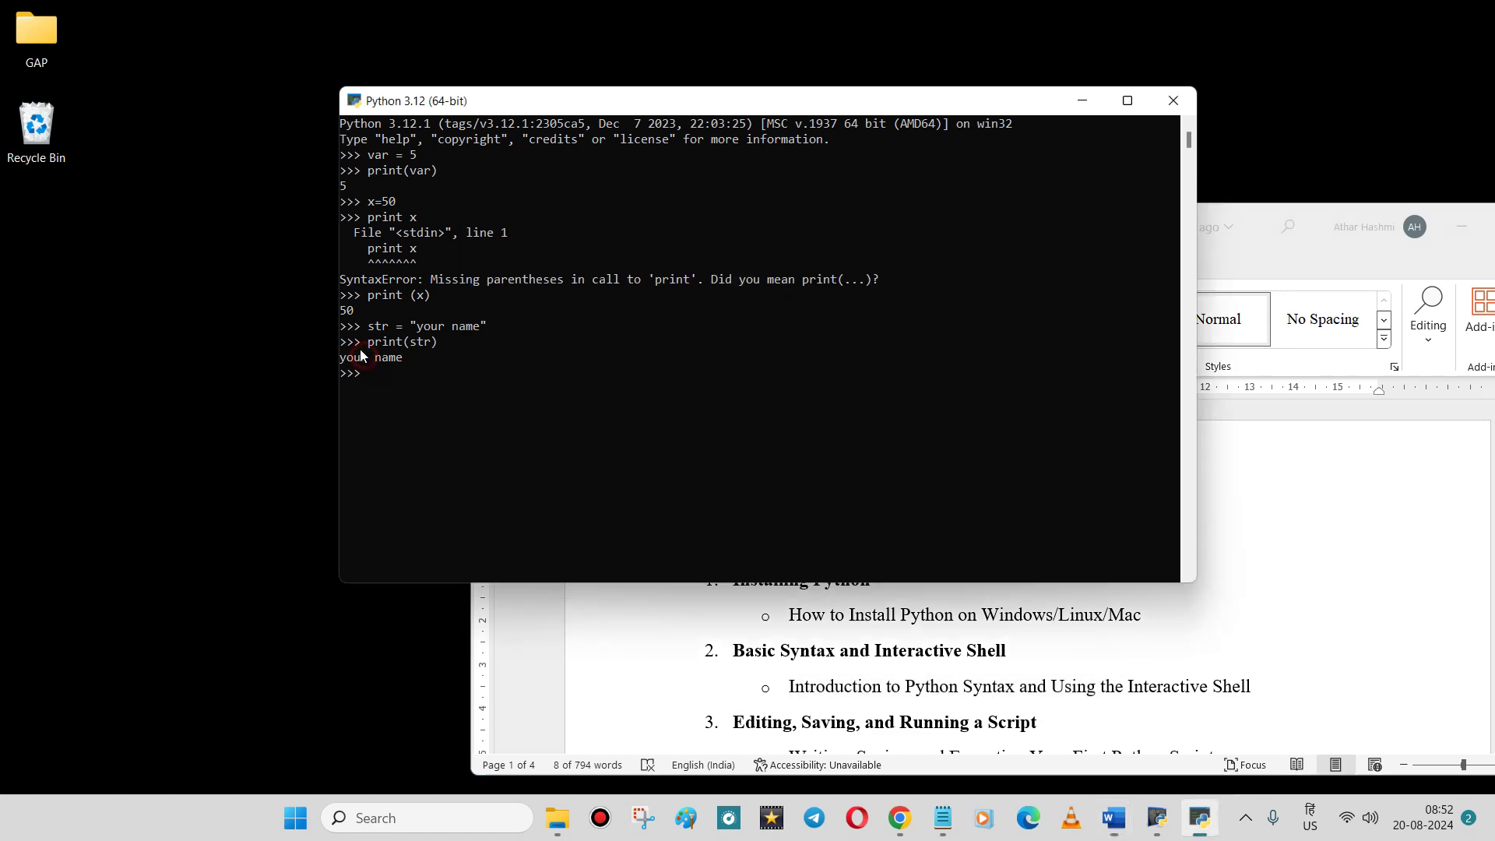
double_click(371, 327)
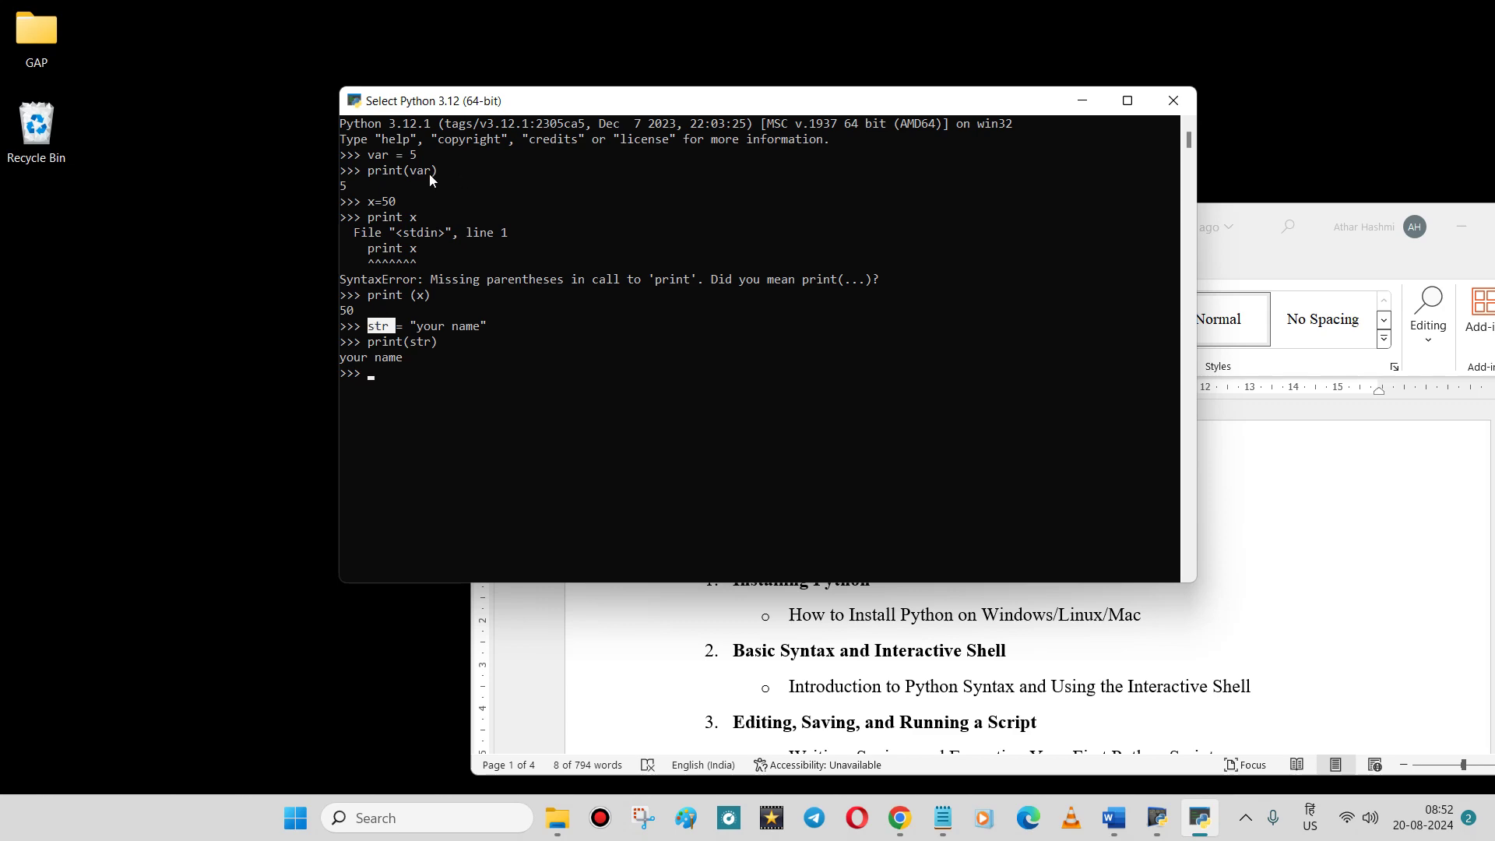
drag(363, 201, 381, 201)
click(379, 315)
click(383, 326)
Bring up python lecture.docx in Word and highlight the Installing Python, Basic Syntax, and Editing, Saving, and Running a Script headings in turn
click(767, 621)
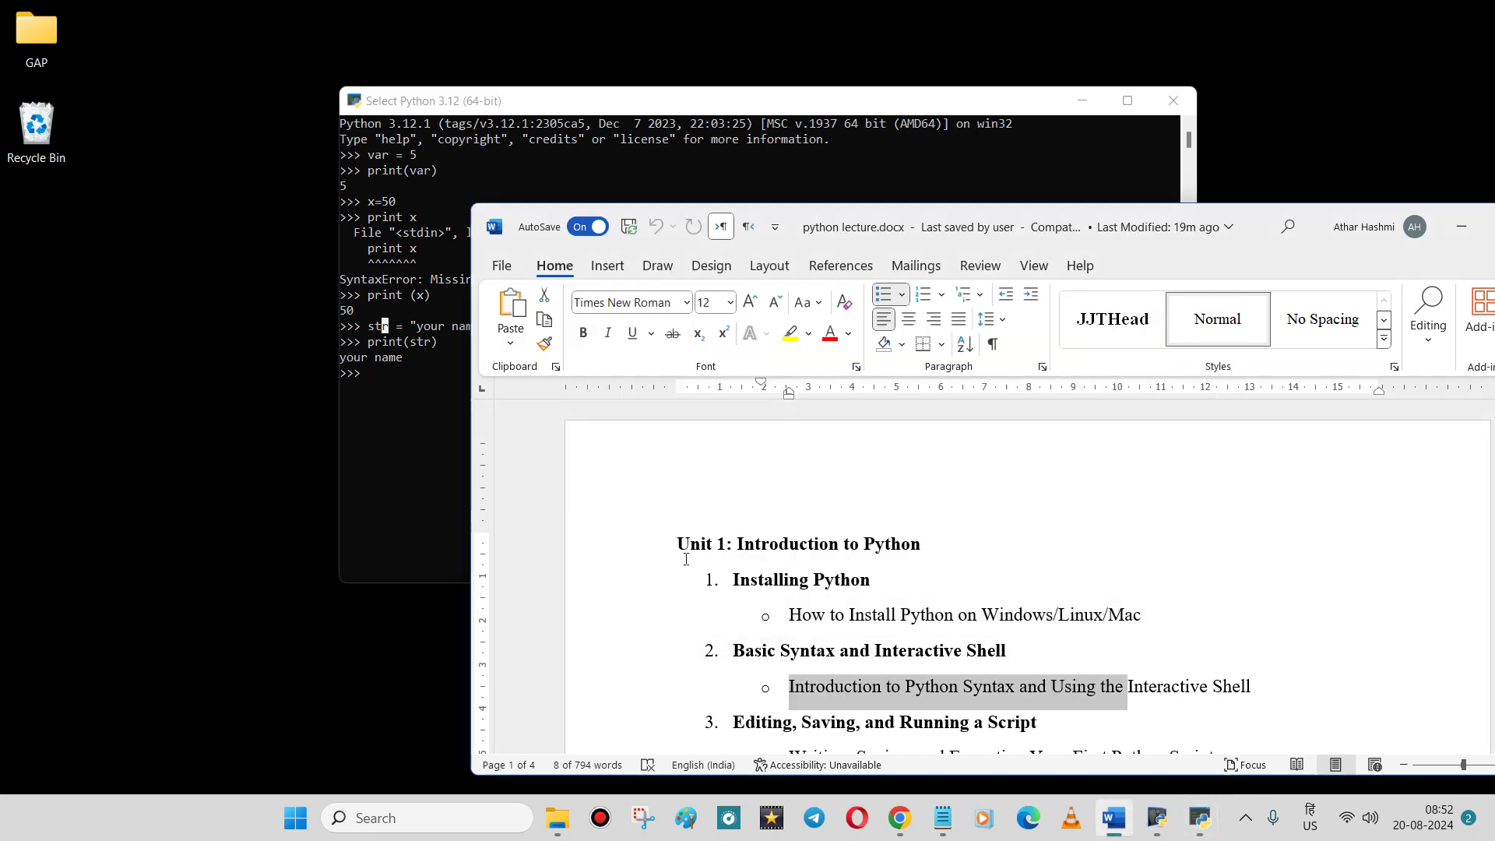
drag(719, 562, 835, 591)
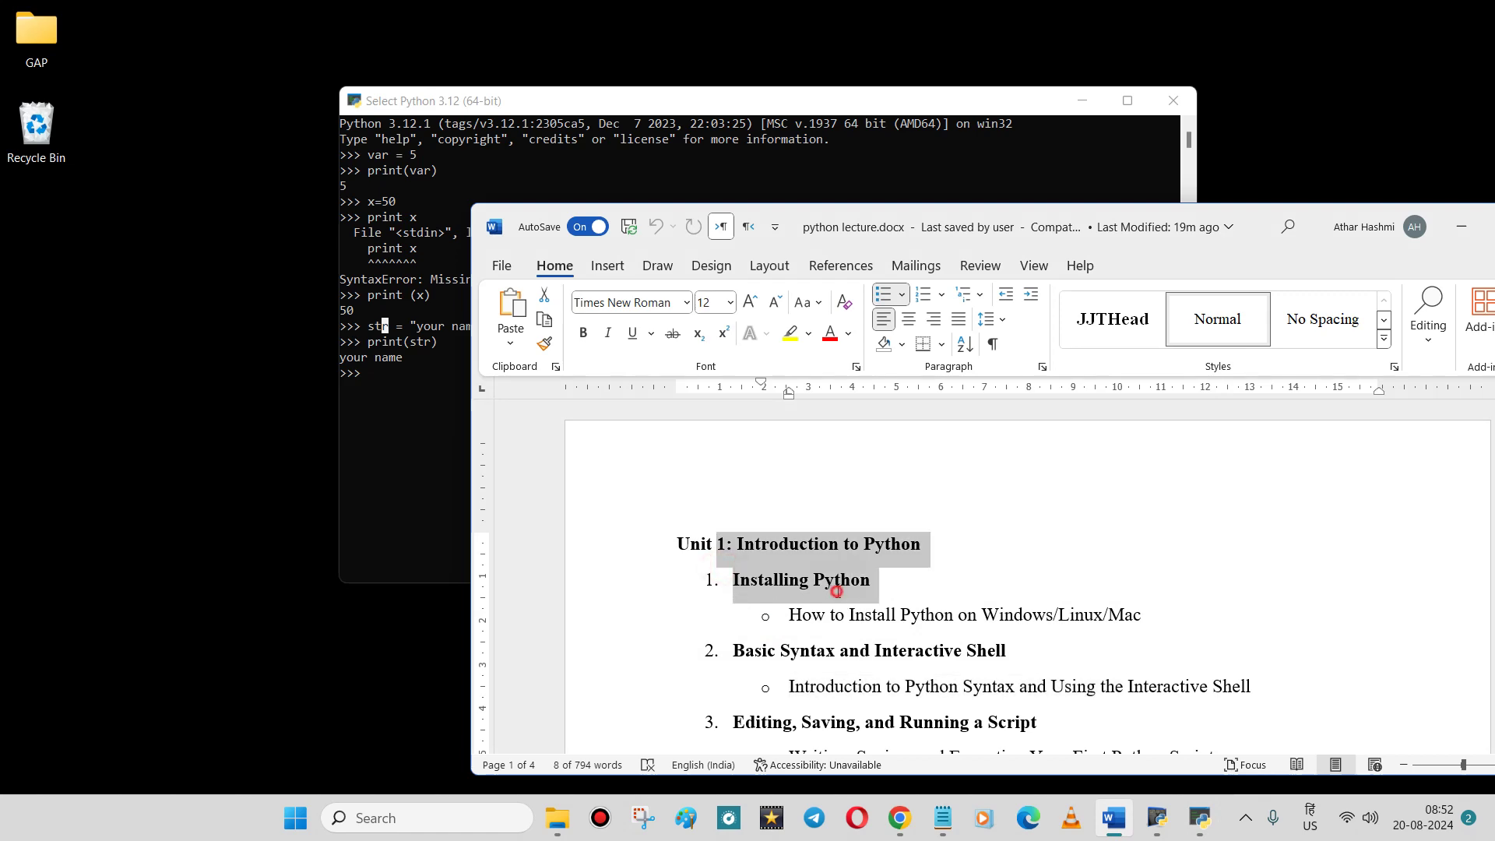
click(836, 591)
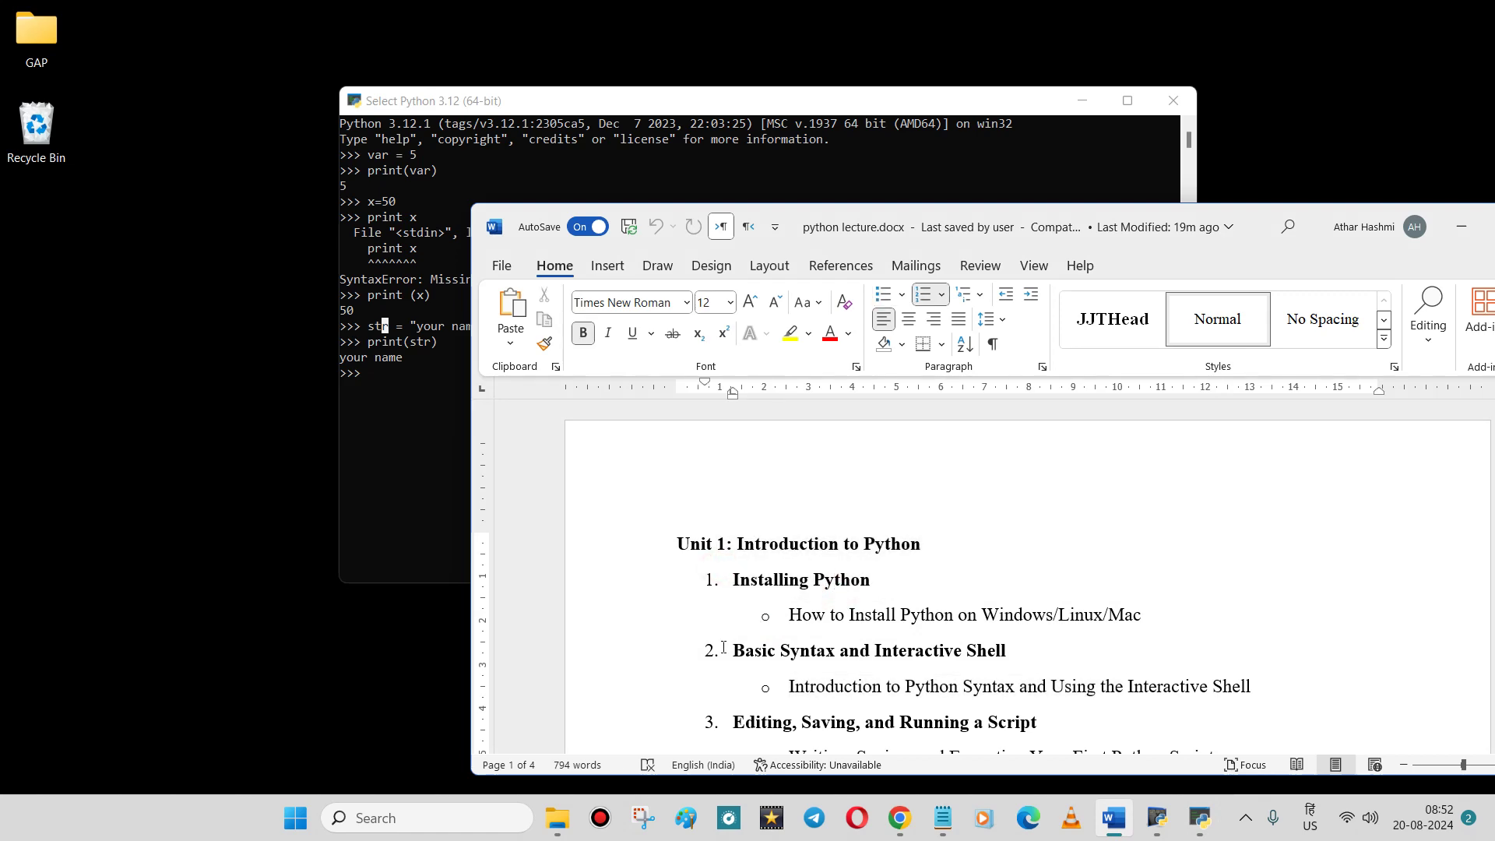
drag(723, 647, 797, 647)
scroll(809, 640, down, 3)
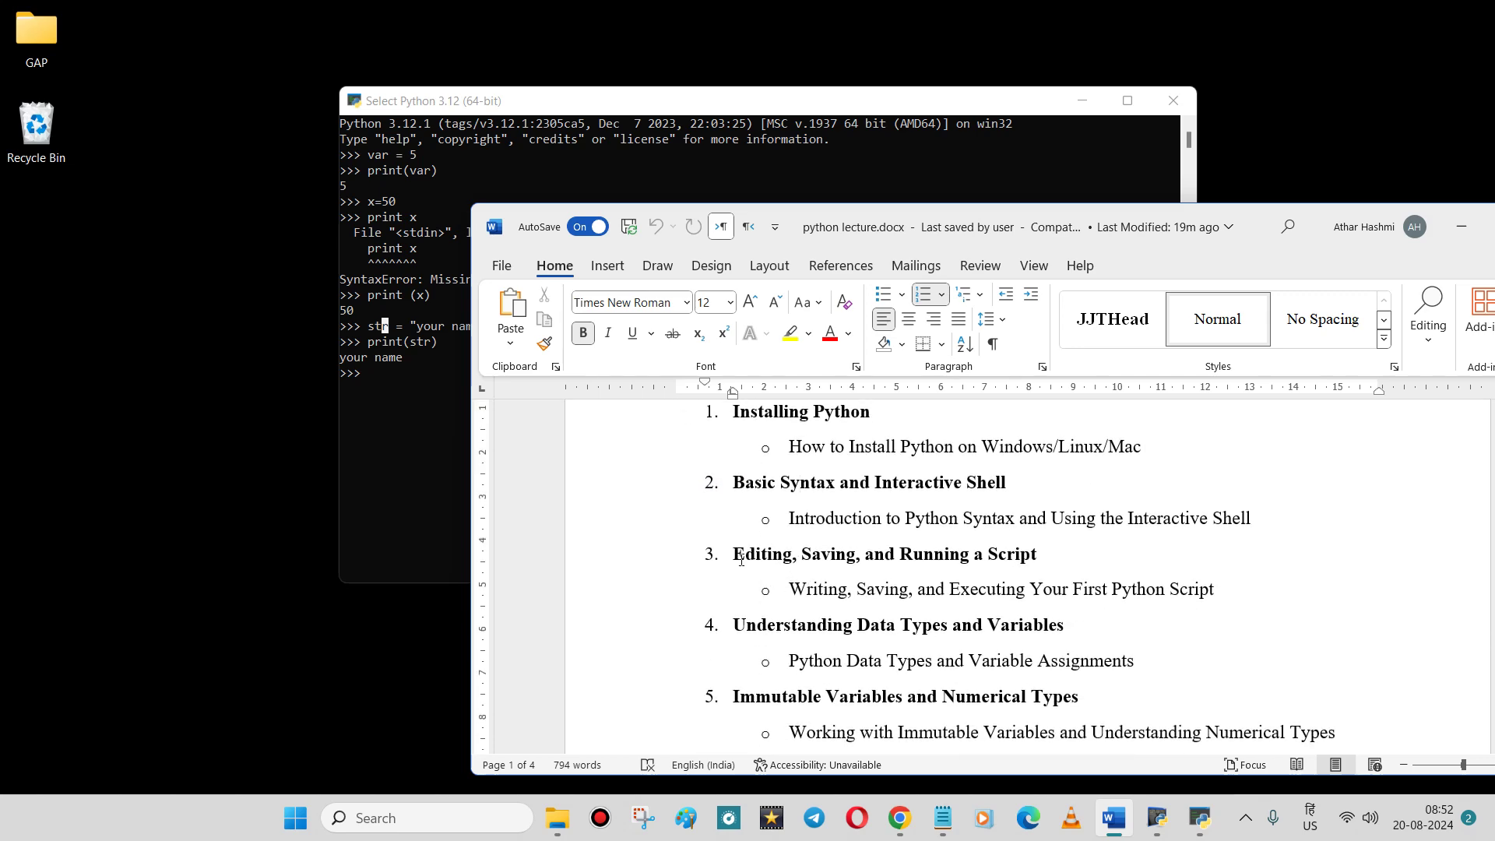
drag(714, 552, 865, 553)
click(913, 551)
Switch to the Python 2.7.5 Shell and bring up its file commands
click(1199, 817)
click(1157, 816)
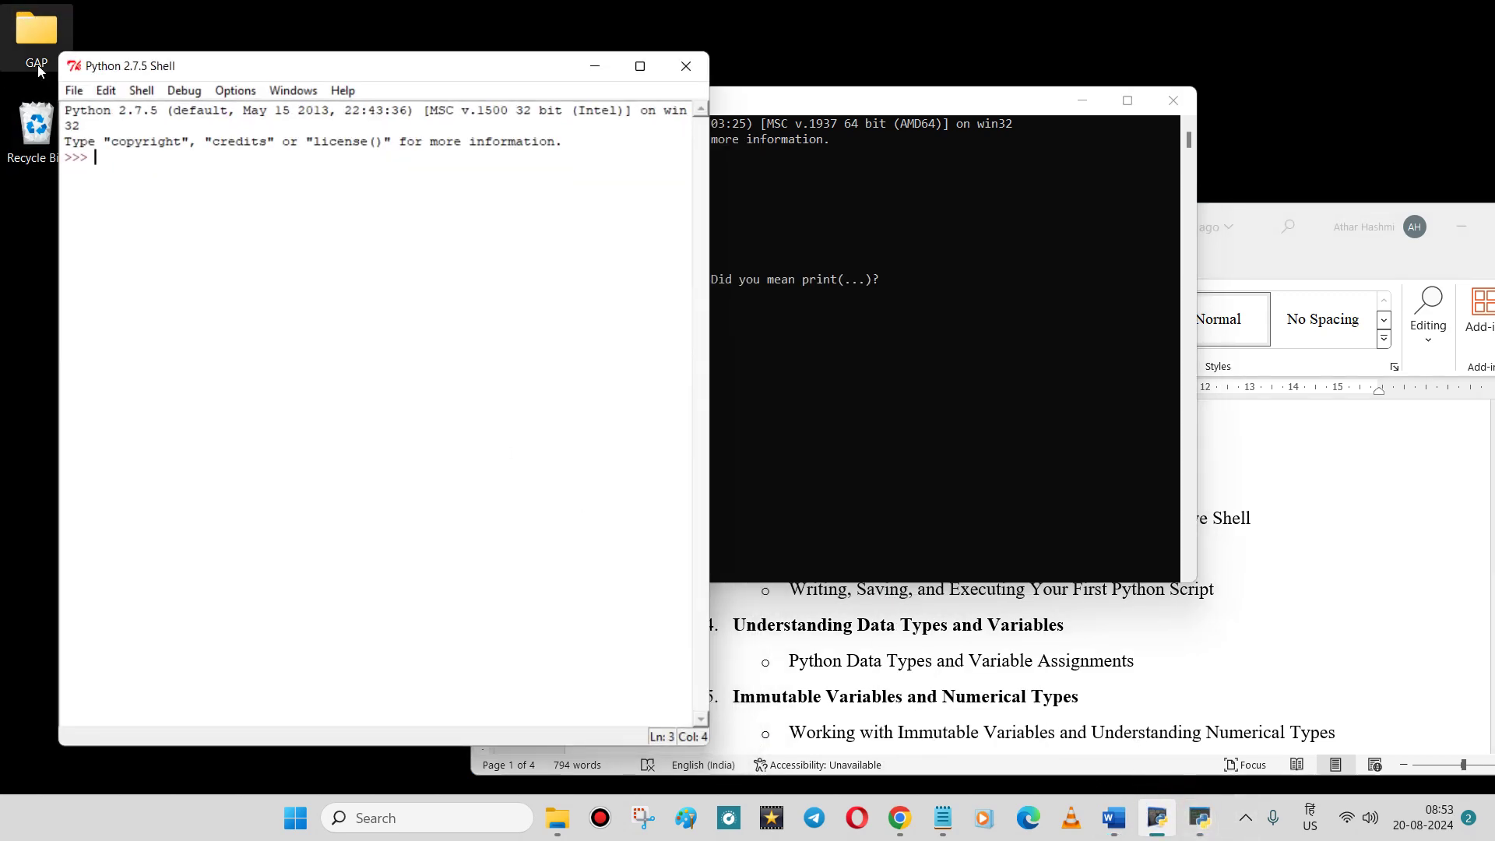
click(79, 91)
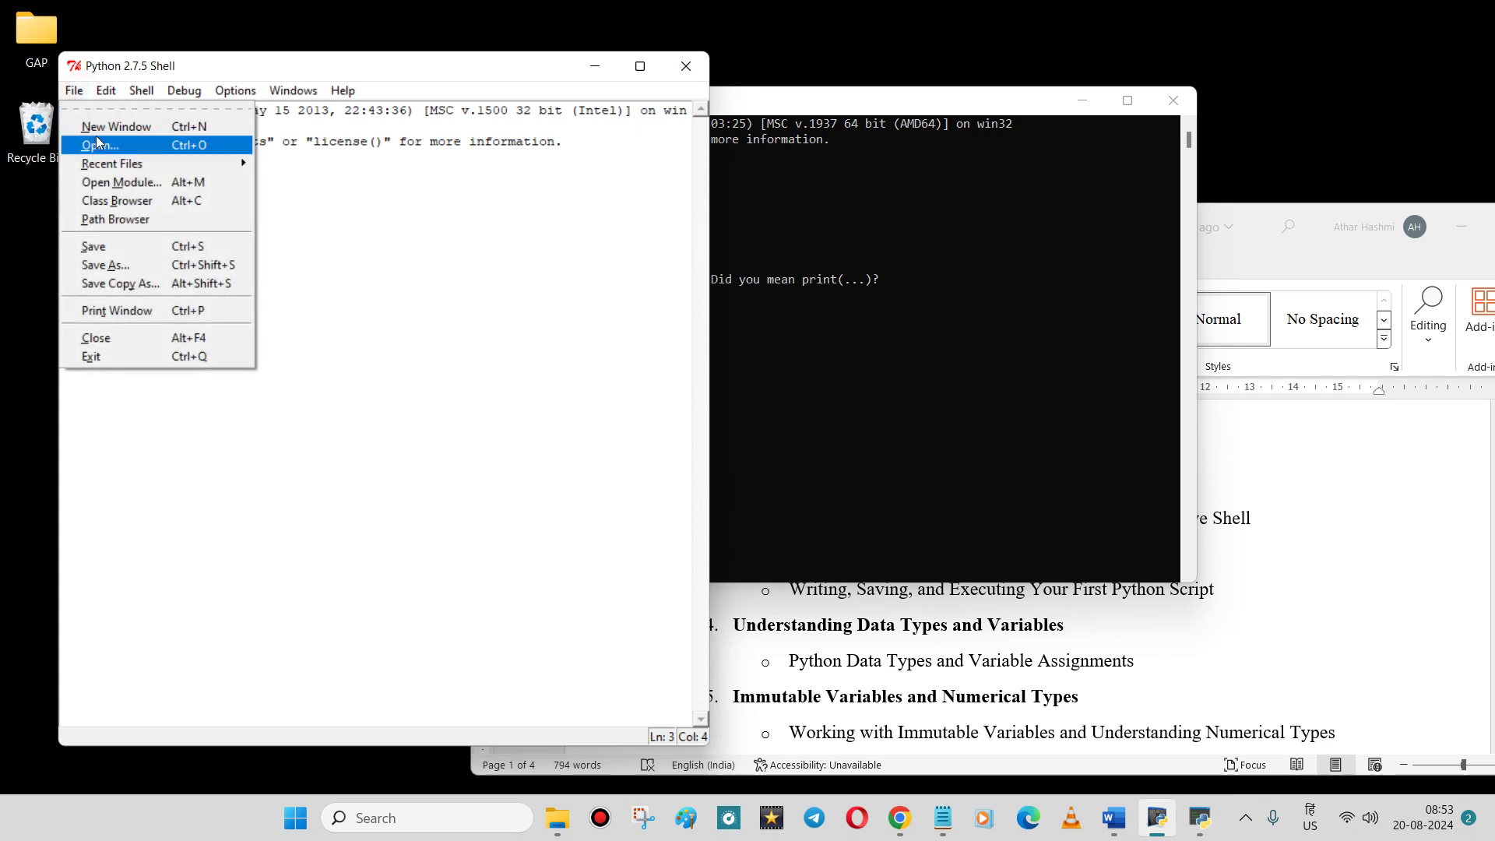